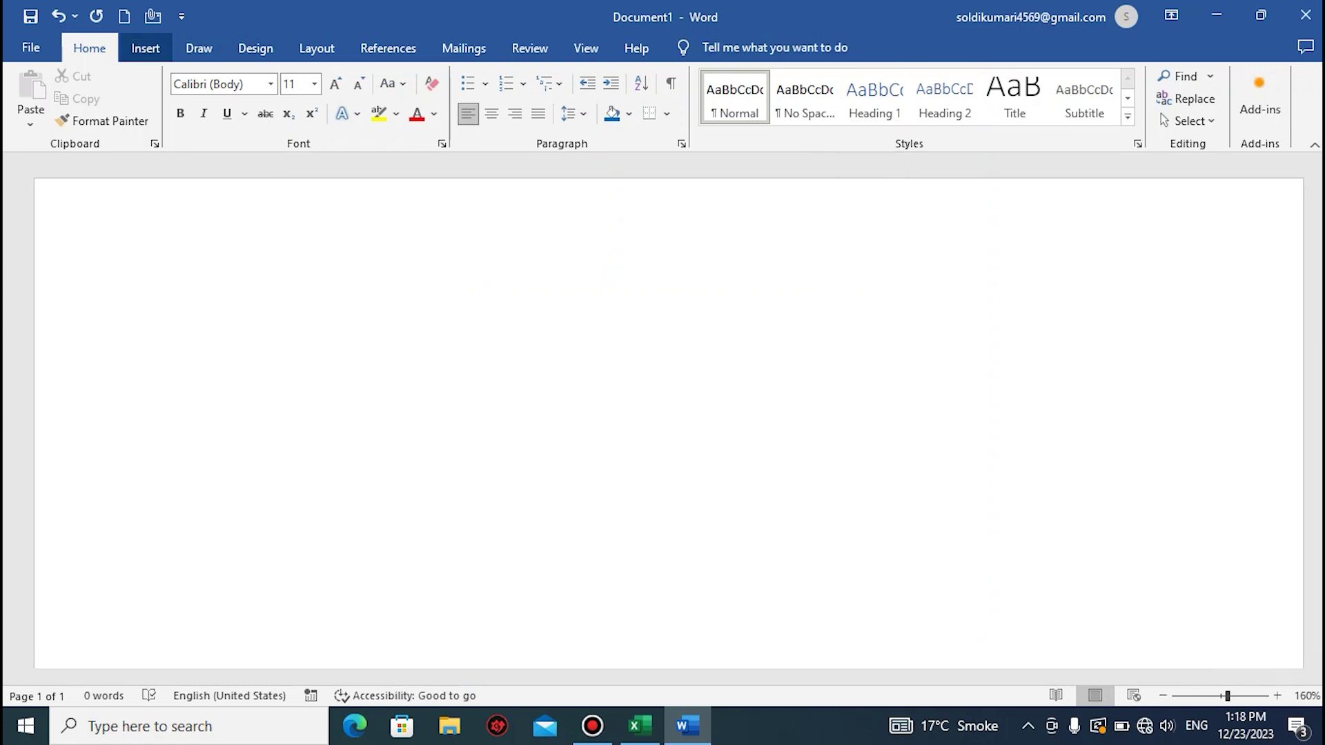
- Insert a table with 5 columns and 7 rows into the blank document
{"action": "left_click", "coordinate": [145, 48]}
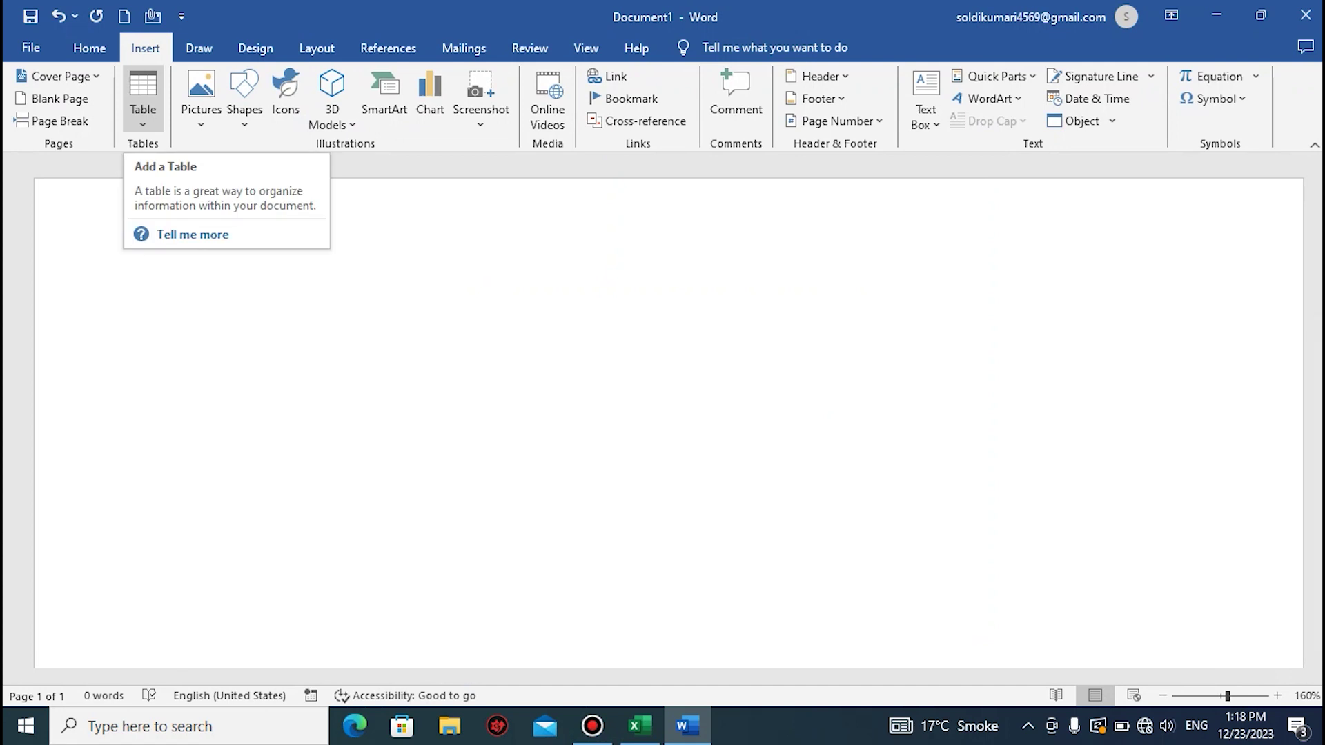
{"action": "left_click", "coordinate": [143, 97]}
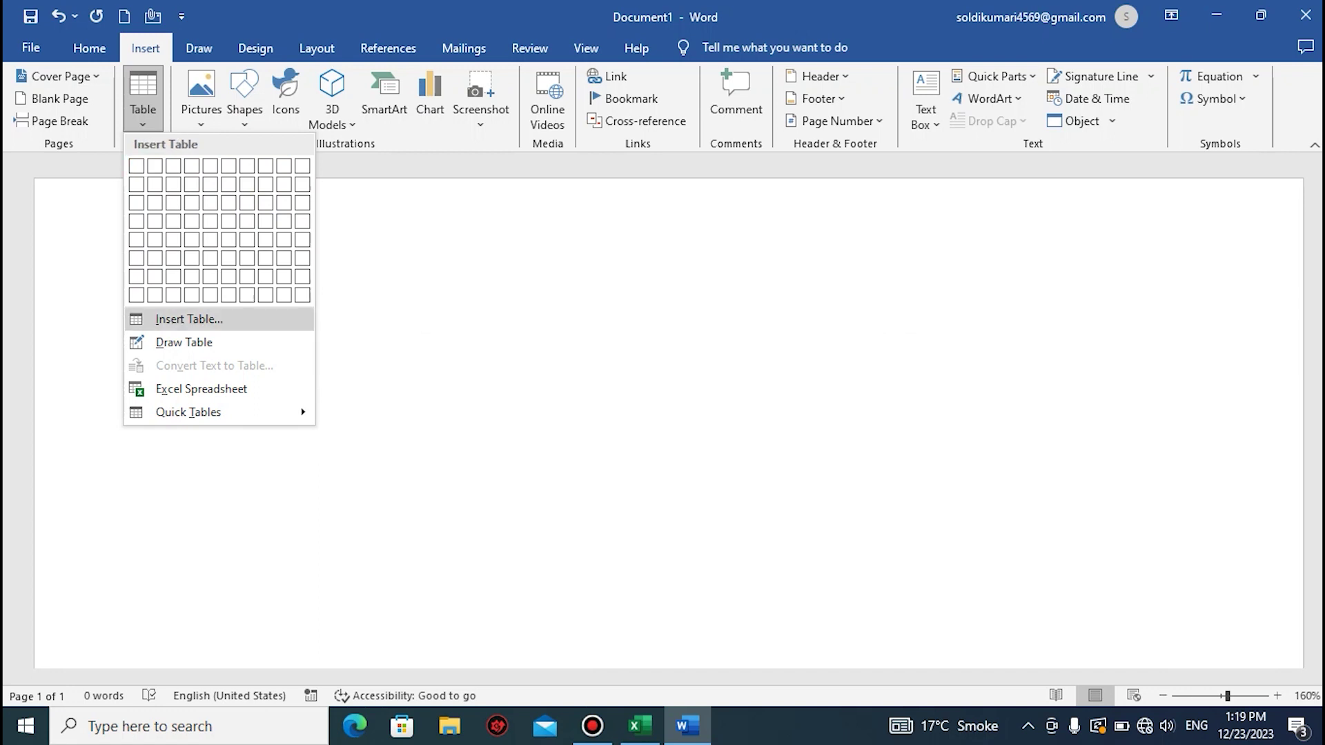
{"action": "left_click", "coordinate": [188, 319]}
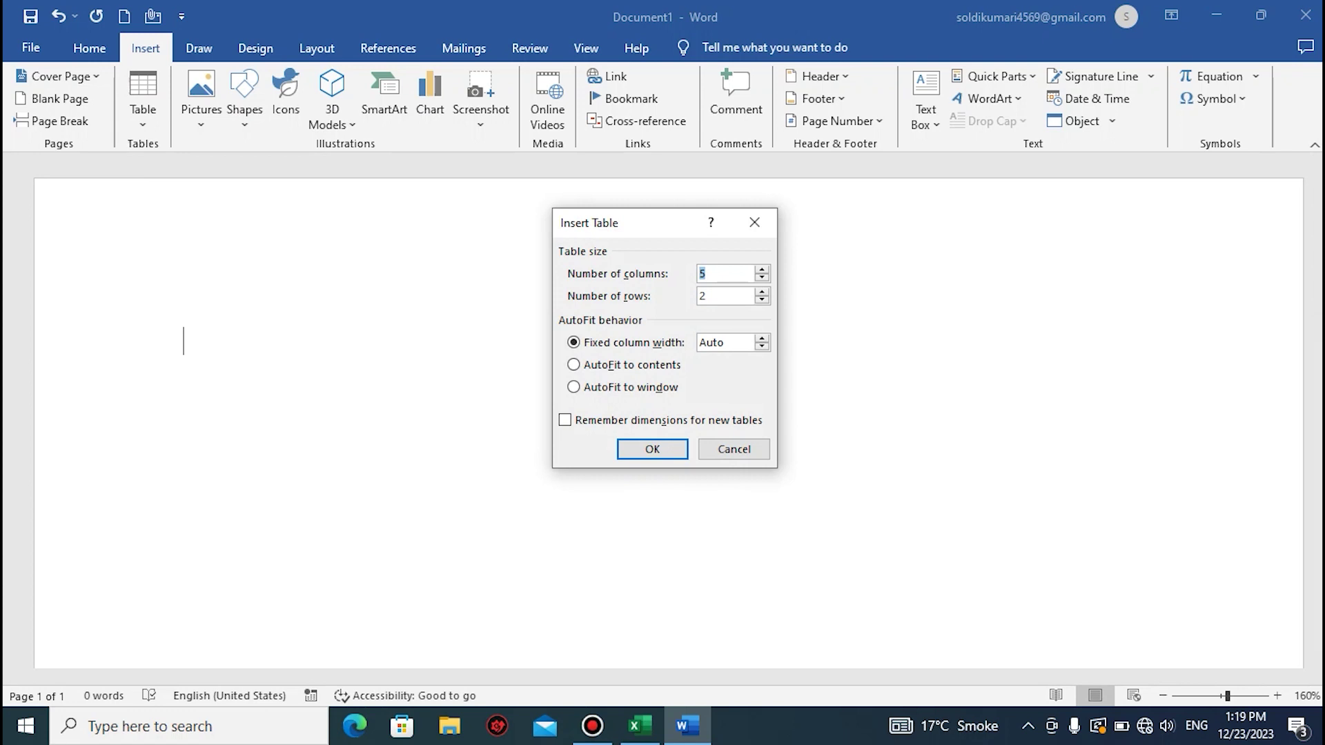
{"action": "left_click", "coordinate": [703, 295]}
{"action": "key", "text": "BackSpace"}
{"action": "type", "text": "7"}
{"action": "left_click", "coordinate": [652, 449]}
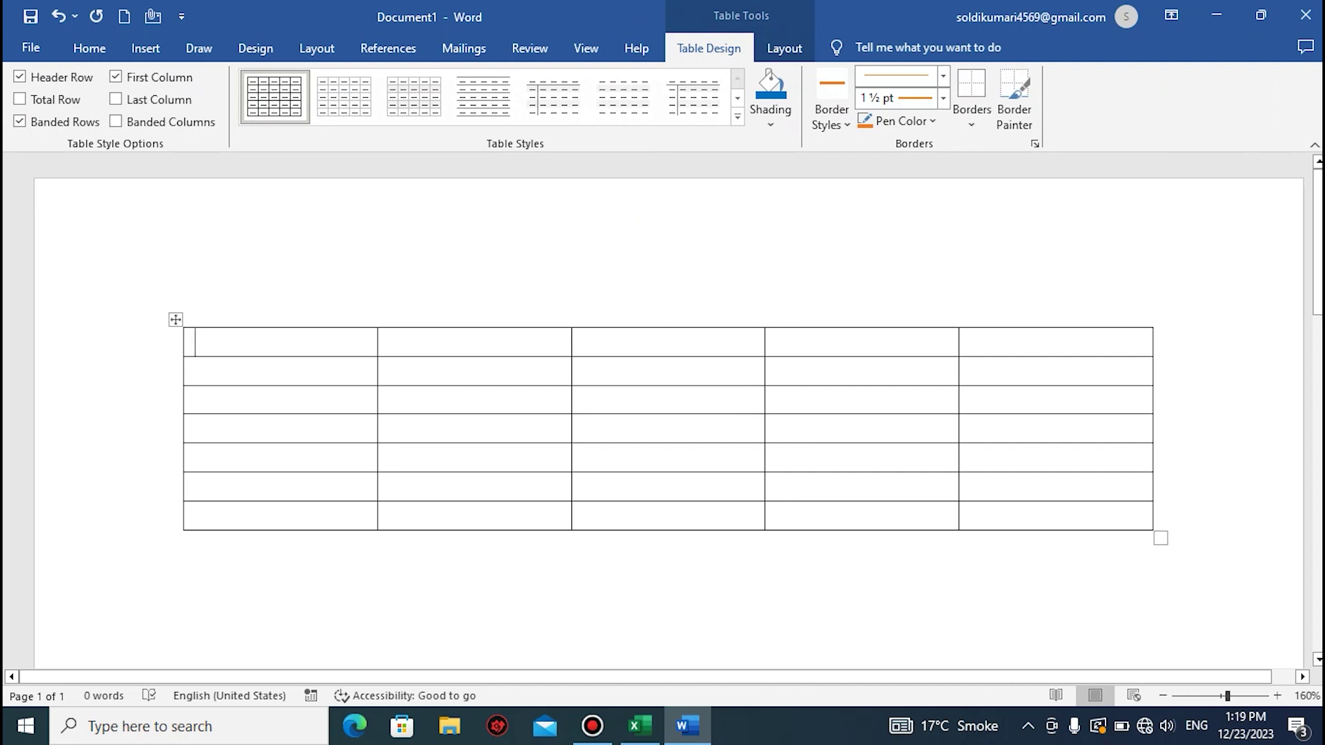
- Merge all five cells of the table's first row into one cell
{"action": "left_click_drag", "start_coordinate": [278, 344], "coordinate": [656, 371]}
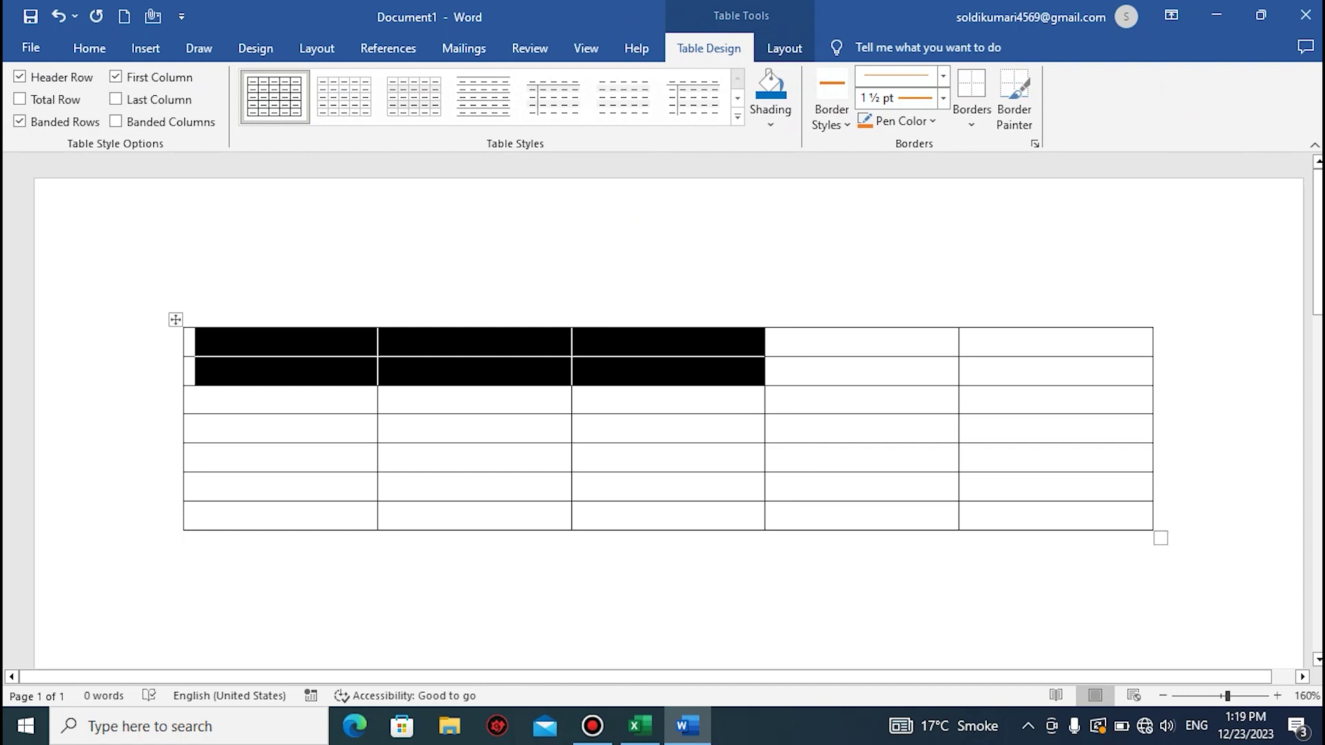
{"action": "left_click", "coordinate": [265, 343]}
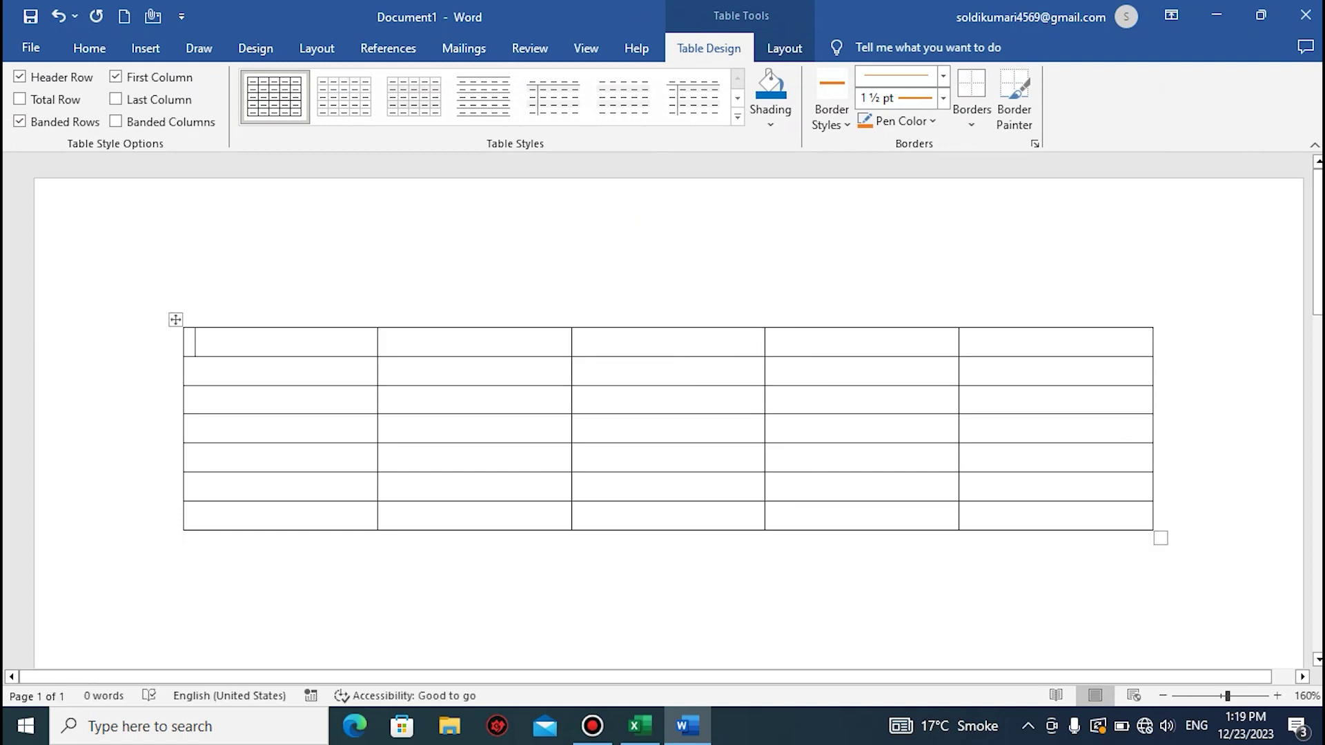
{"action": "left_click_drag", "start_coordinate": [265, 342], "coordinate": [1056, 343]}
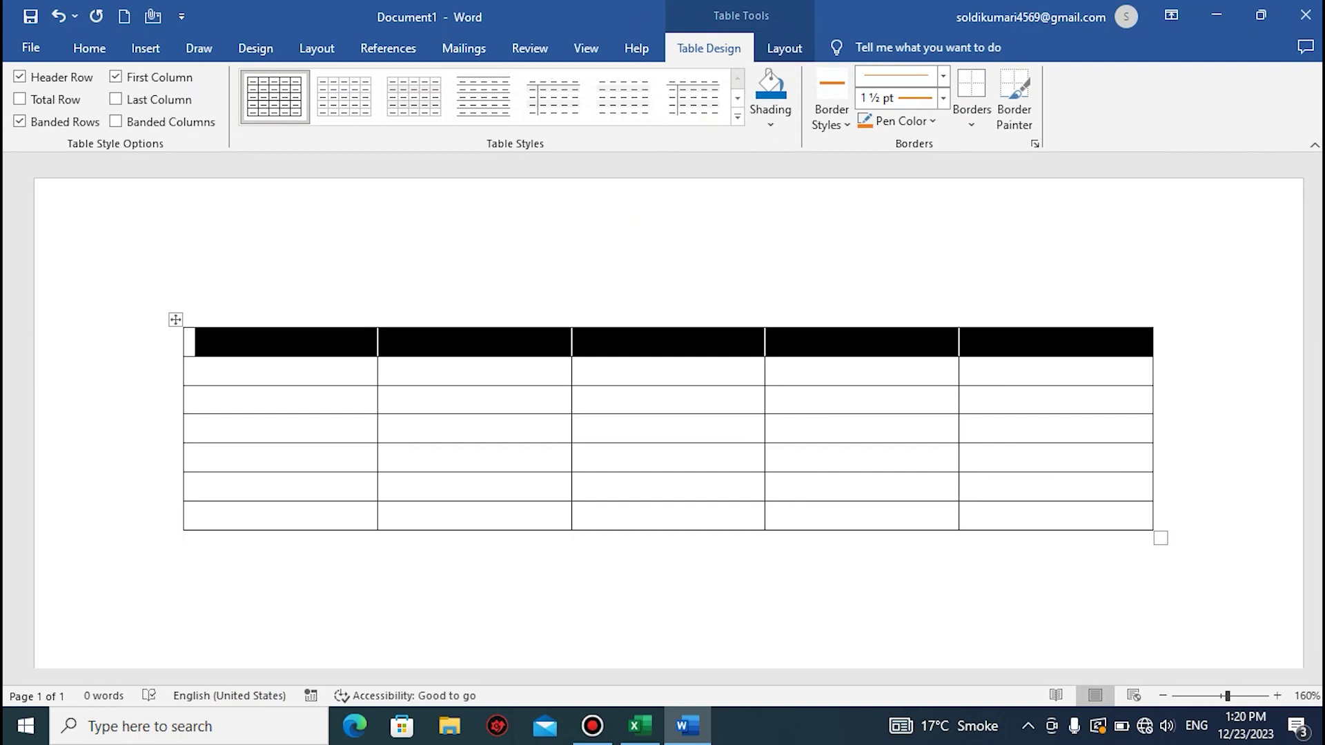
{"action": "left_click", "coordinate": [784, 48]}
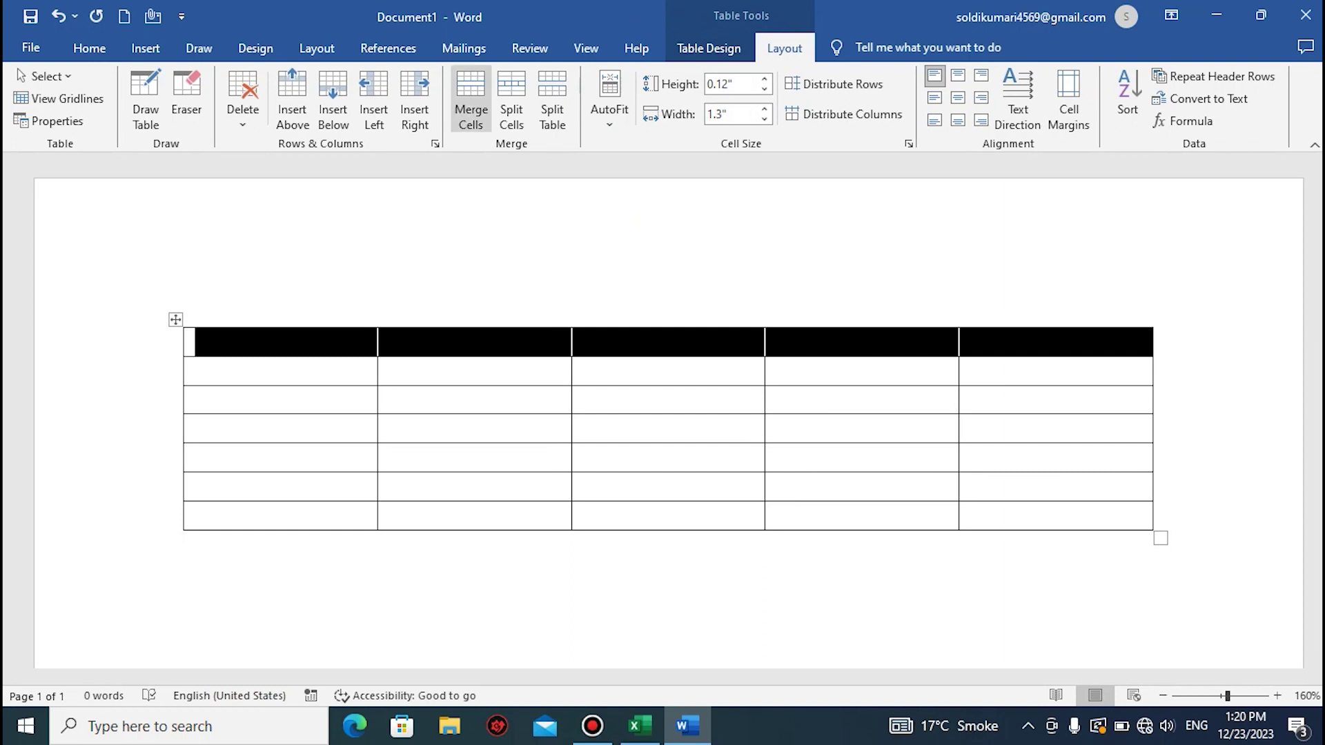
{"action": "left_click", "coordinate": [470, 100]}
{"action": "left_click", "coordinate": [408, 322]}
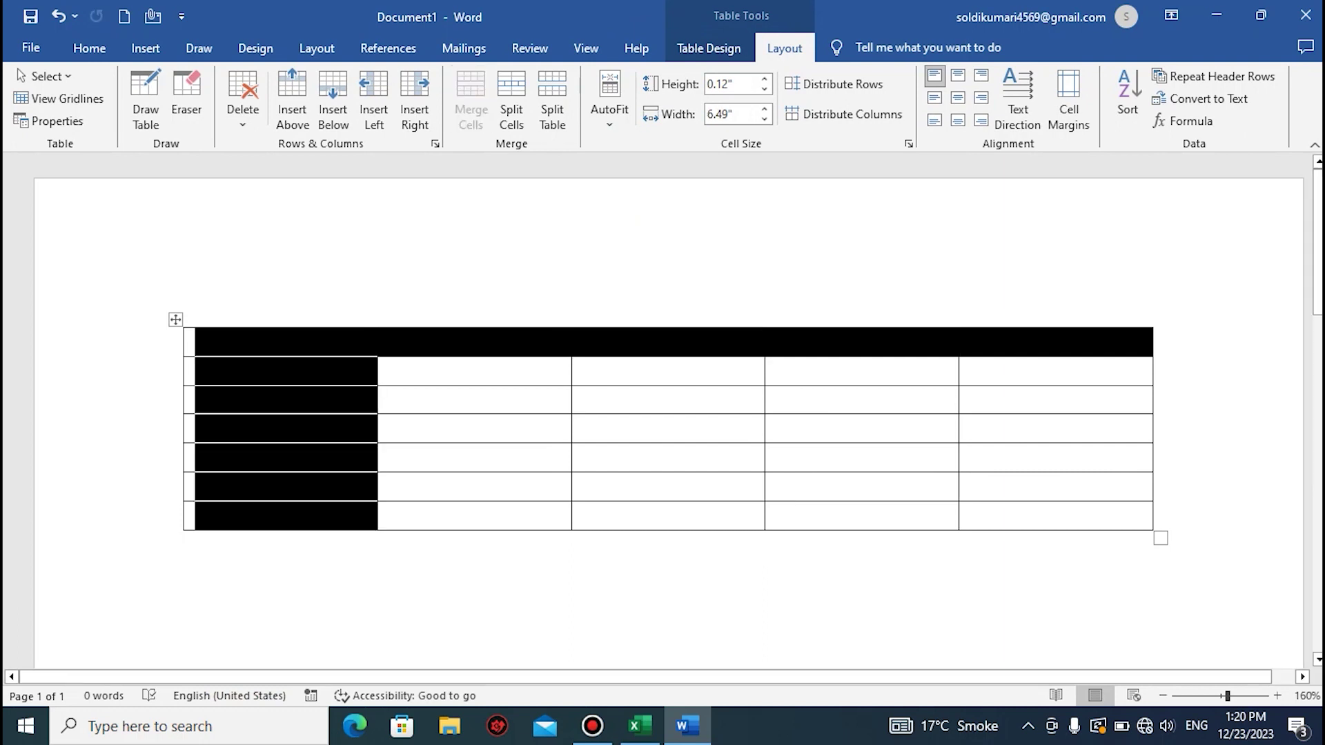
{"action": "left_click", "coordinate": [276, 429]}
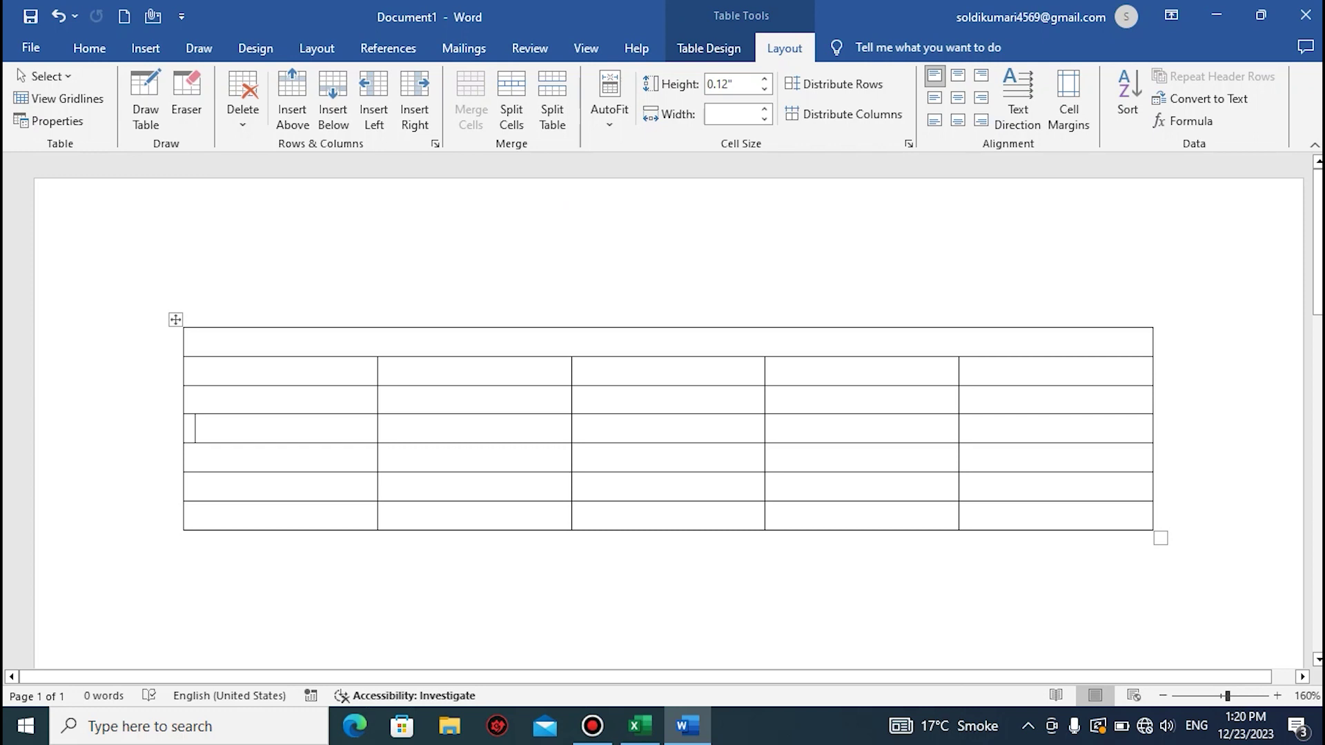
{"action": "left_click", "coordinate": [242, 97]}
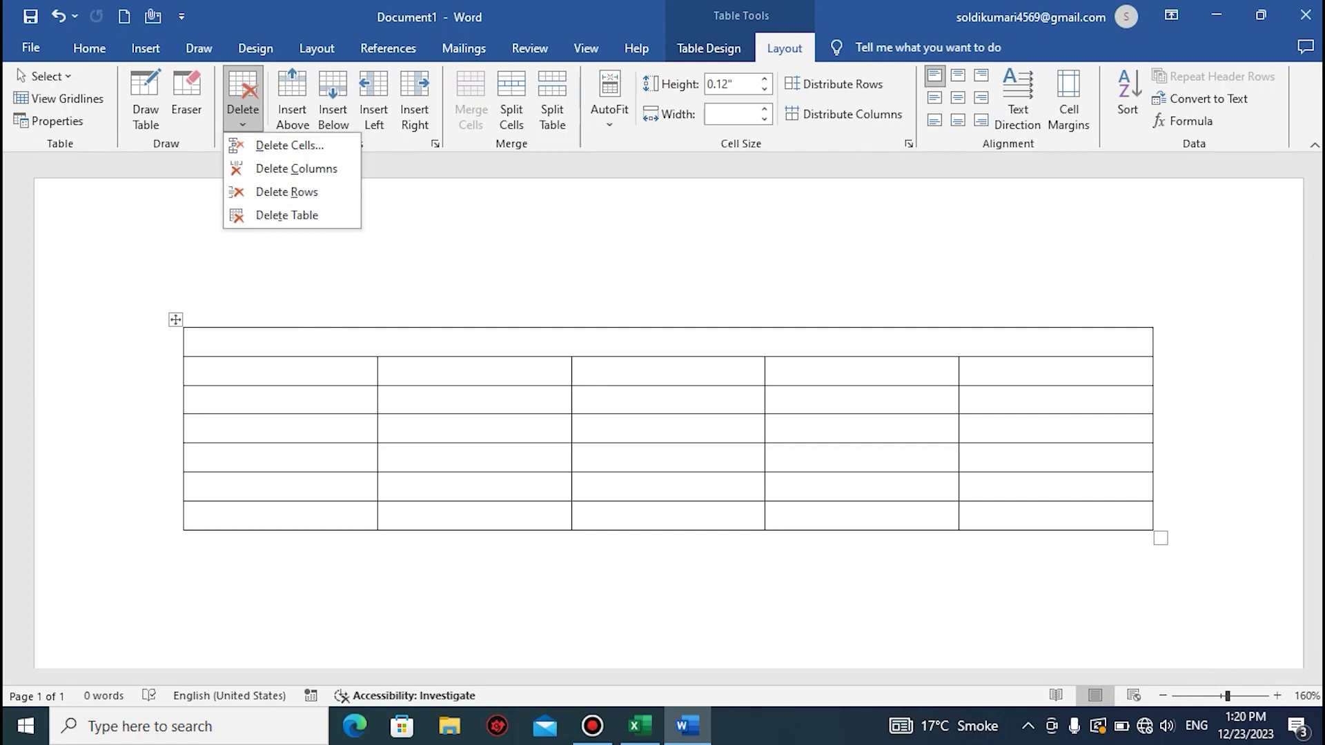
{"action": "left_click", "coordinate": [195, 427]}
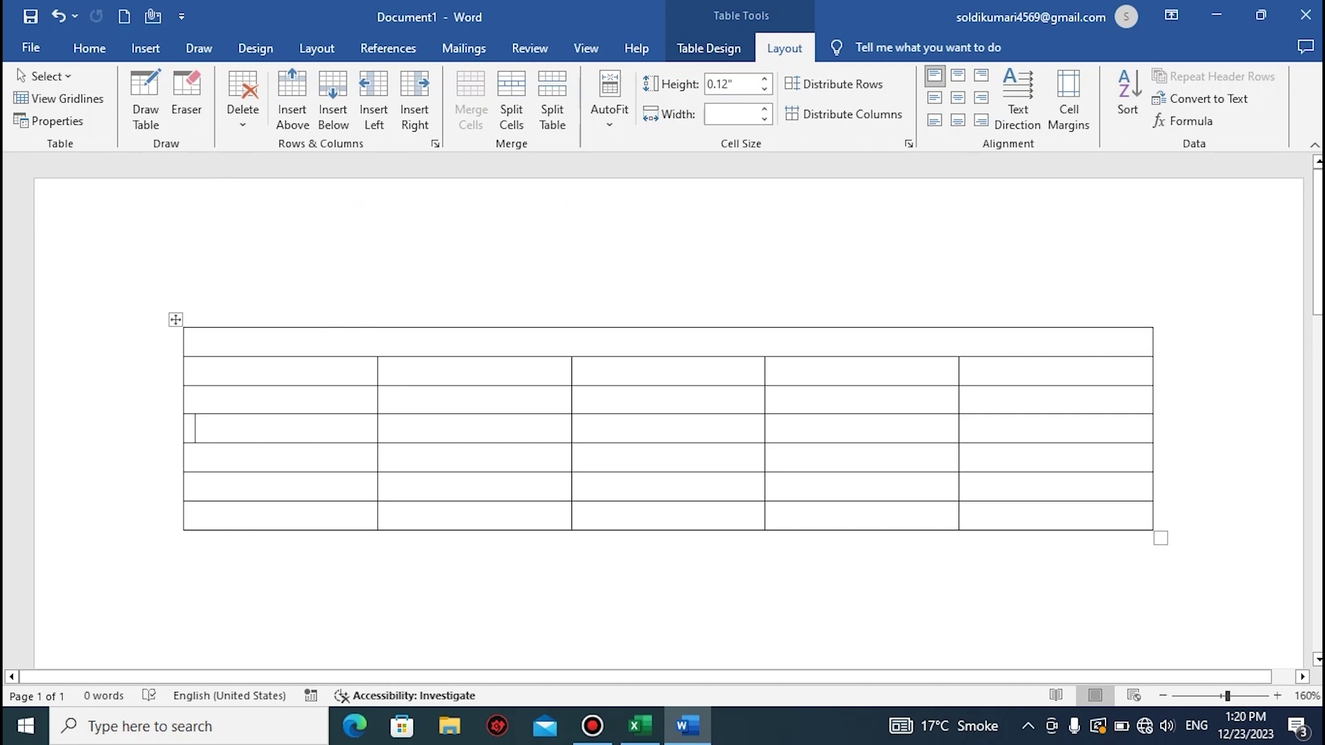
- Set the table's AutoFit behavior to Fixed Column Width
{"action": "left_click", "coordinate": [195, 342]}
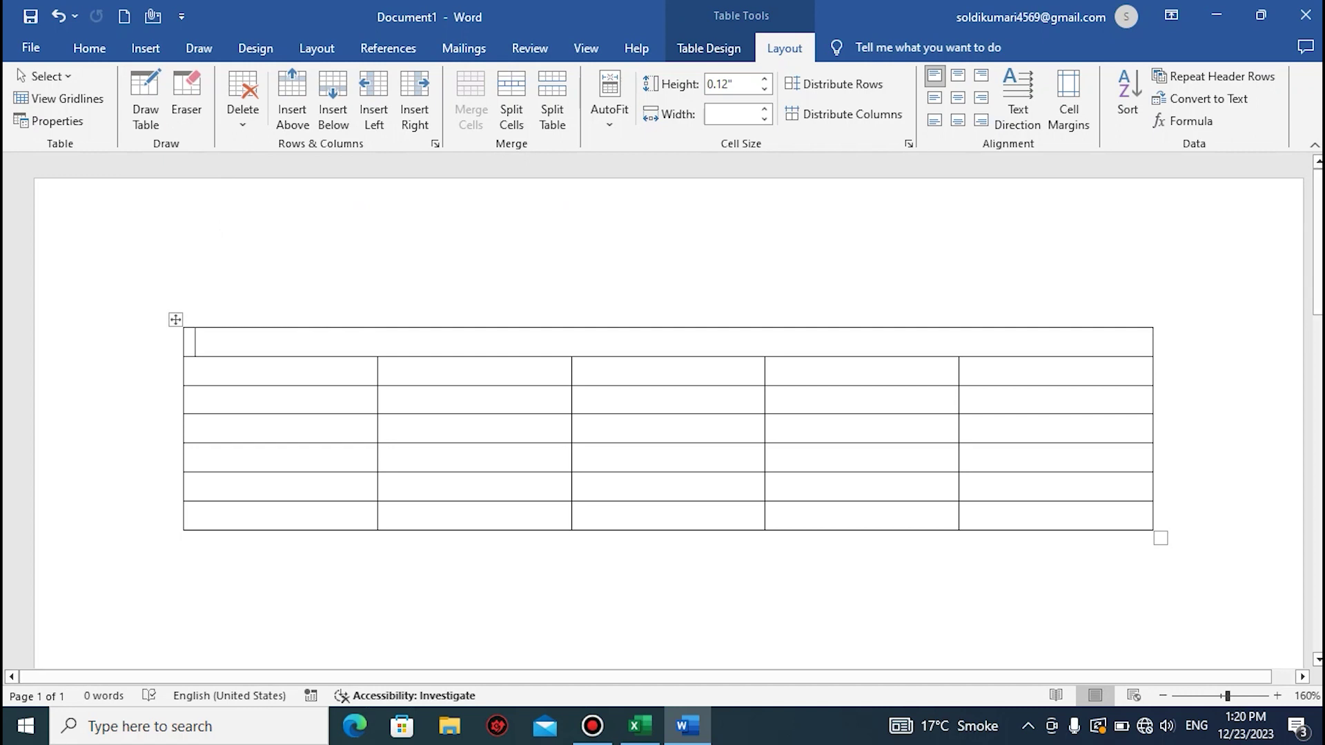
{"action": "left_click", "coordinate": [609, 100]}
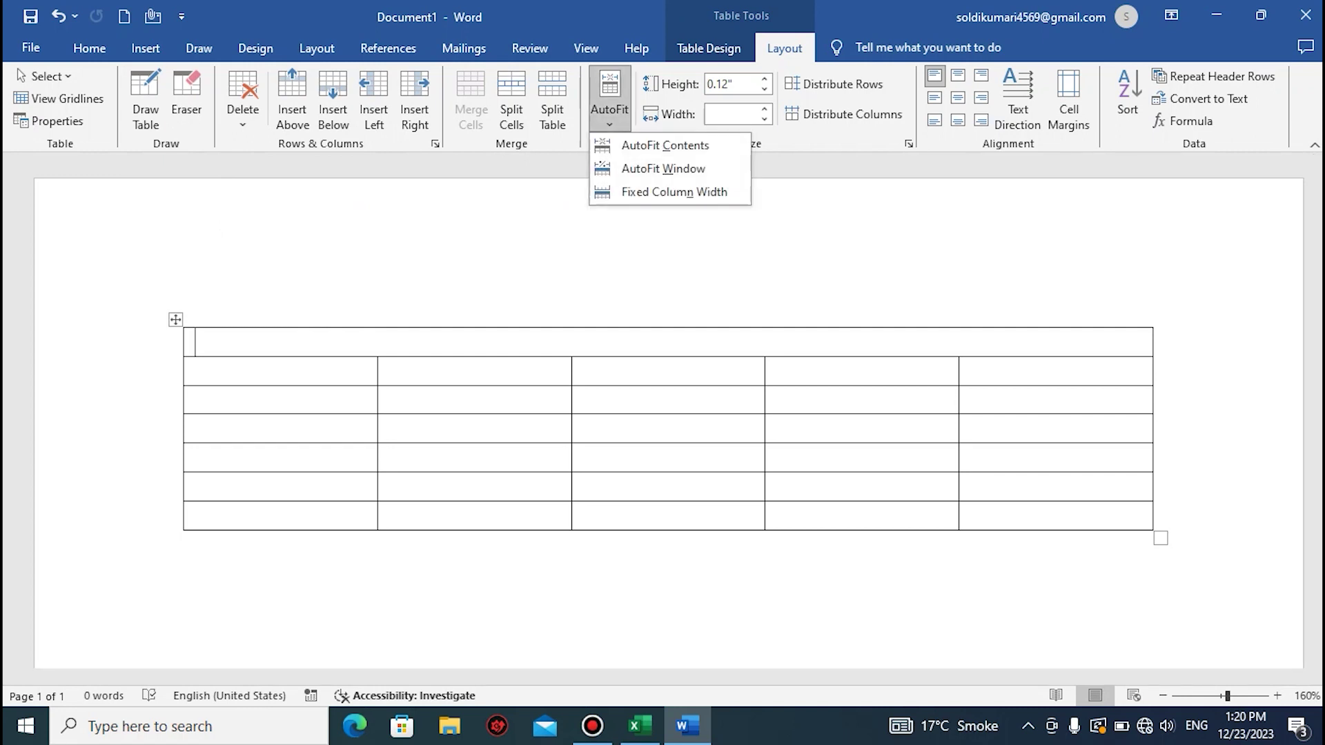
{"action": "left_click", "coordinate": [666, 192]}
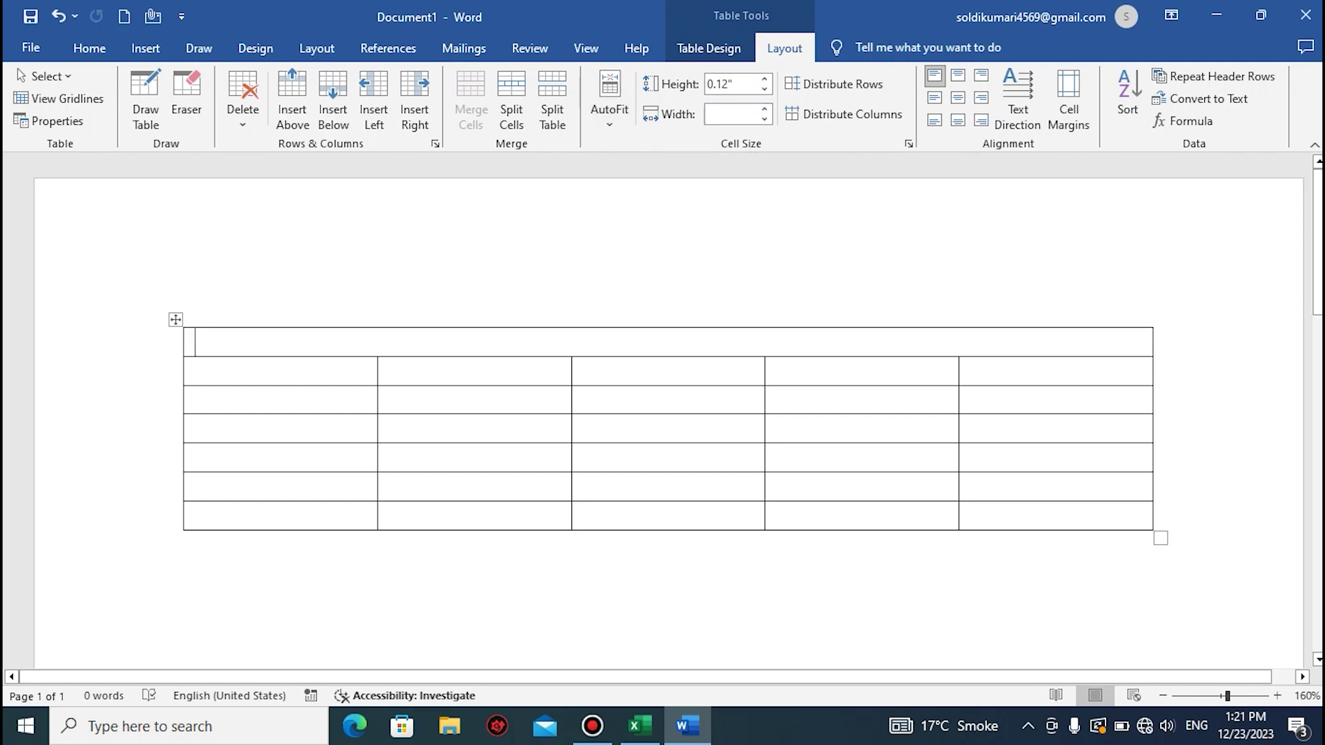
- Enter the title "Student's Information" in the merged top row of the table
{"action": "key", "text": "ctrl+a"}
{"action": "left_click", "coordinate": [196, 341]}
{"action": "type", "text": "Stud"}
{"action": "type", "text": "eny"}
{"action": "key", "text": "BackSpace"}
{"action": "type", "text": "y"}
{"action": "key", "text": "BackSpace"}
{"action": "type", "text": "y"}
{"action": "key", "text": "BackSpace"}
{"action": "type", "text": "t's"}
{"action": "type", "text": " Information"}
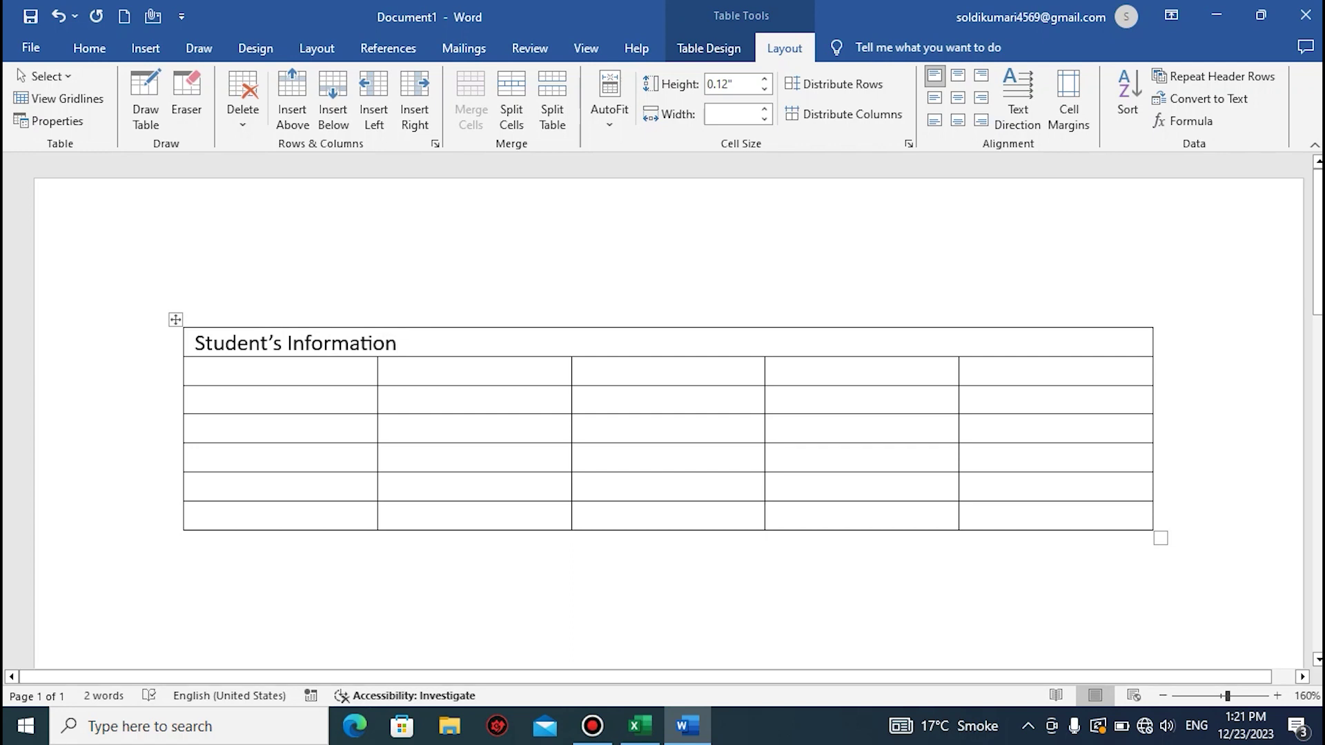
- Enter the headings "Name" and "Class" in the first two cells of the second row
{"action": "left_click", "coordinate": [195, 371]}
{"action": "type", "text": "Name"}
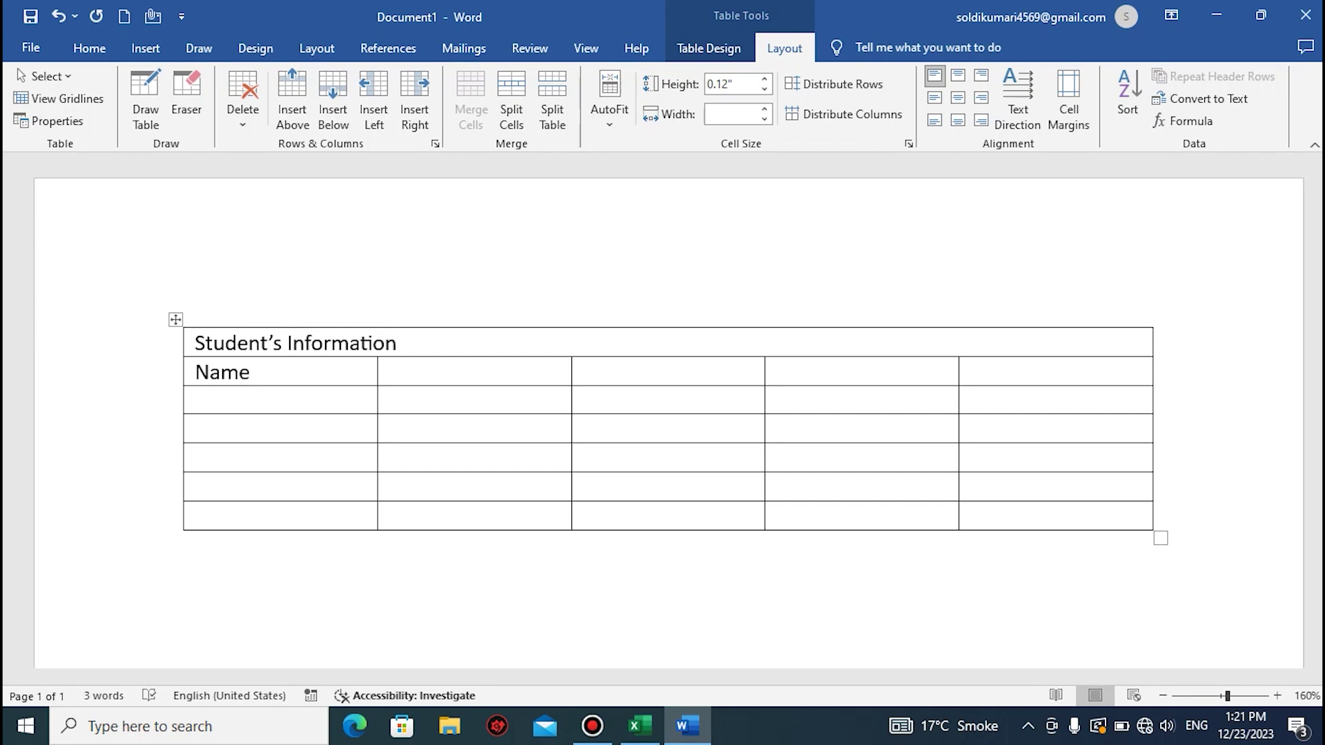
{"action": "key", "text": "Tab"}
{"action": "type", "text": "Classs"}
{"action": "key", "text": "BackSpace"}
- Enter the heading "Hindi" in the third column of the heading row
{"action": "key", "text": "Tab"}
{"action": "type", "text": "HIndi"}
{"action": "key", "text": "BackSpace"}
{"action": "key", "text": "BackSpace"}
{"action": "key", "text": "BackSpace"}
{"action": "key", "text": "BackSpace"}
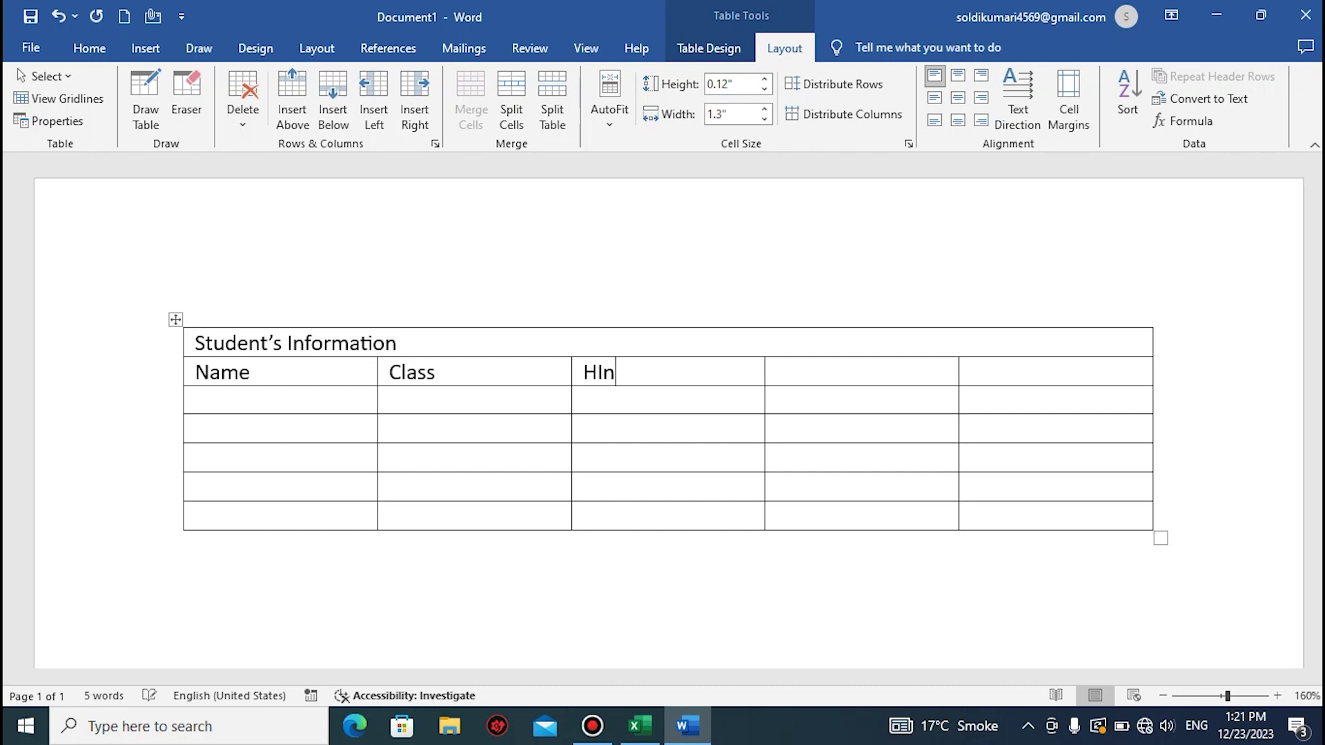
{"action": "type", "text": "idi"}
{"action": "key", "text": "BackSpace"}
{"action": "key", "text": "BackSpace"}
{"action": "type", "text": "ndi"}
- Enter the headings "Maths" and "English" in the last two columns of the heading row
{"action": "type", "text": "Math"}
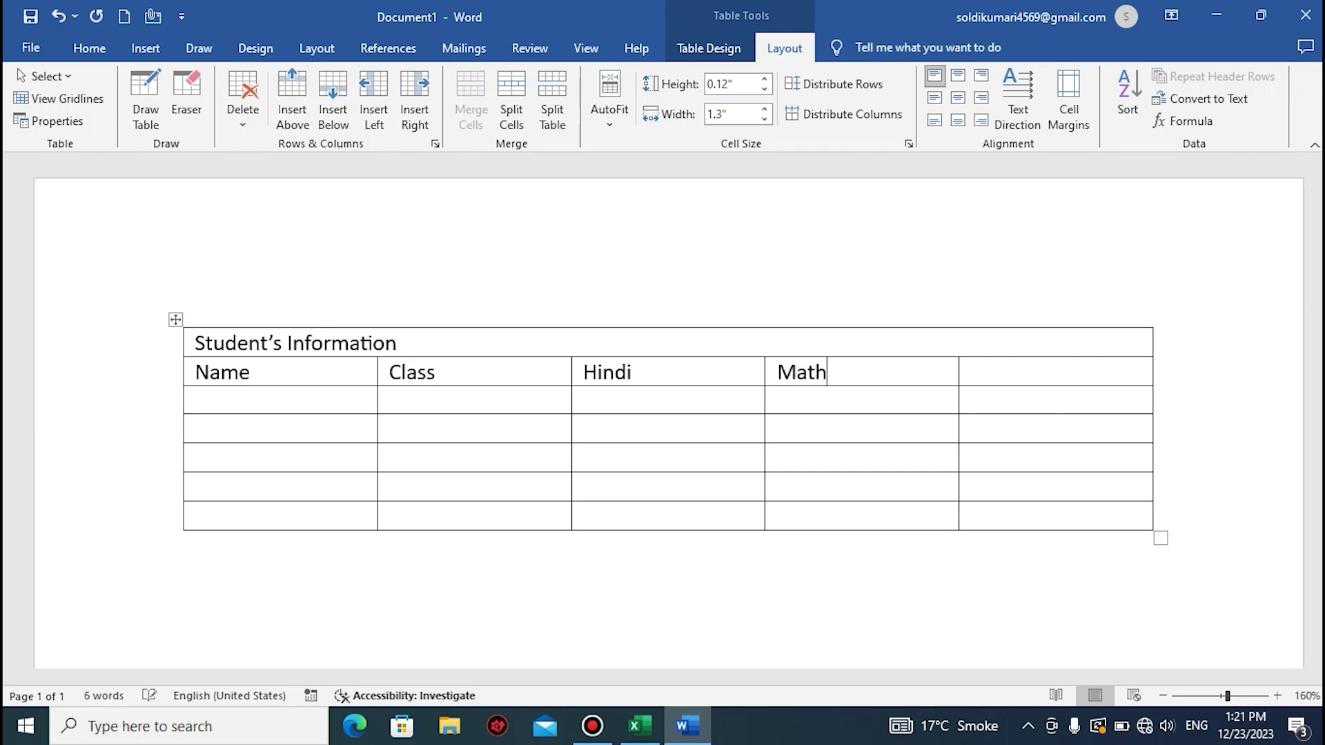
{"action": "type", "text": "s"}
{"action": "key", "text": "Tab"}
{"action": "type", "text": "j"}
{"action": "key", "text": "BackSpace"}
{"action": "type", "text": "English"}
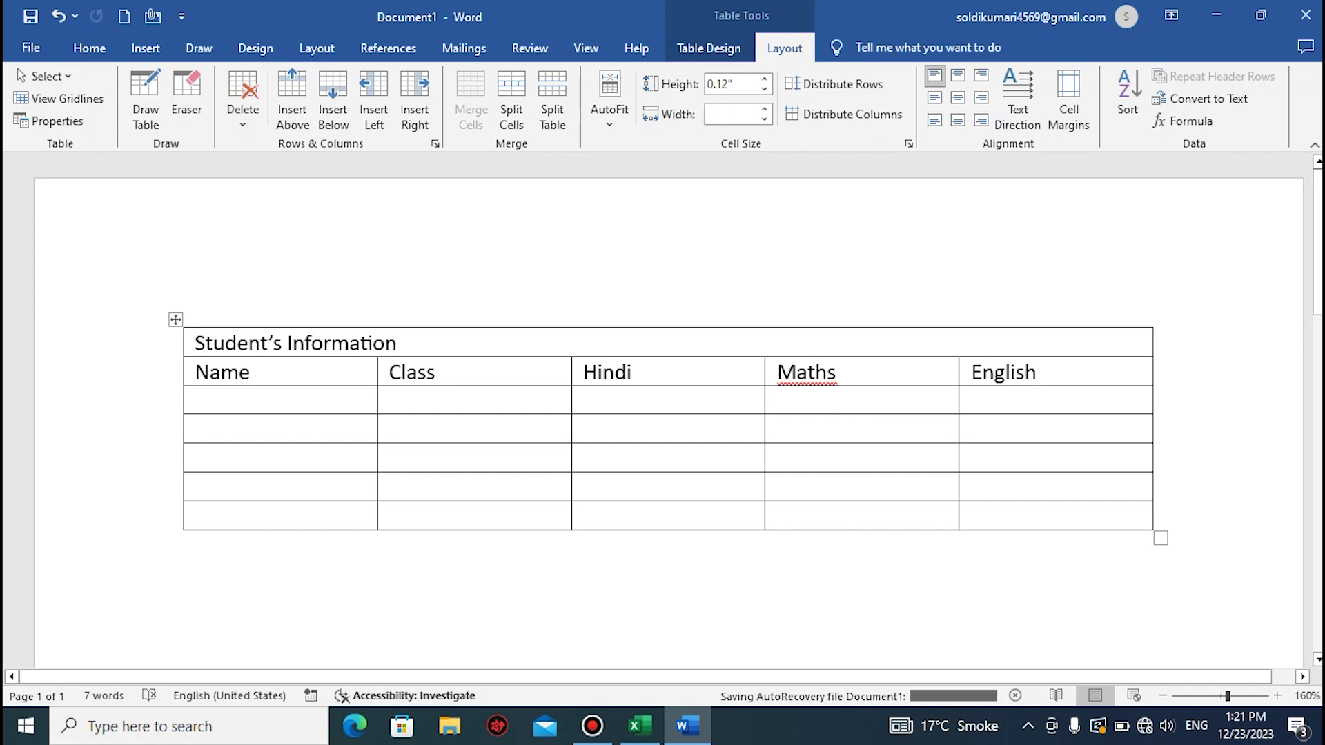
- Enter the first student's name and class X in the row below the headings
{"action": "type", "text": "Pooja"}
{"action": "key", "text": "Return"}
{"action": "key", "text": "BackSpace"}
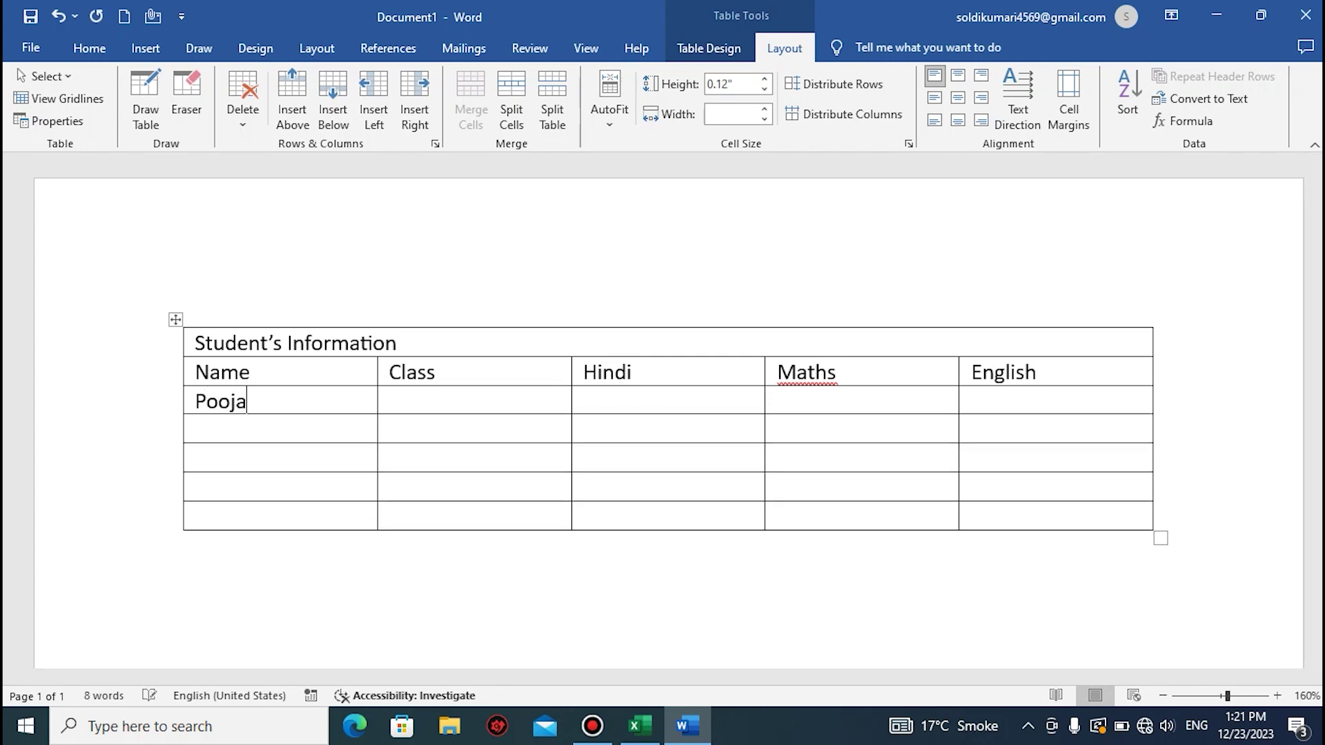
{"action": "left_click", "coordinate": [388, 400]}
{"action": "type", "text": "40"}
{"action": "key", "text": "BackSpace"}
{"action": "key", "text": "BackSpace"}
{"action": "type", "text": "x"}
{"action": "key", "text": "BackSpace"}
{"action": "type", "text": "X"}
- Enter the first student's marks: Hindi 40, Maths 60 and English 90
{"action": "left_click", "coordinate": [576, 400]}
{"action": "type", "text": "40"}
{"action": "left_click", "coordinate": [780, 400]}
{"action": "type", "text": "60"}
{"action": "left_click", "coordinate": [973, 400]}
{"action": "type", "text": "90"}
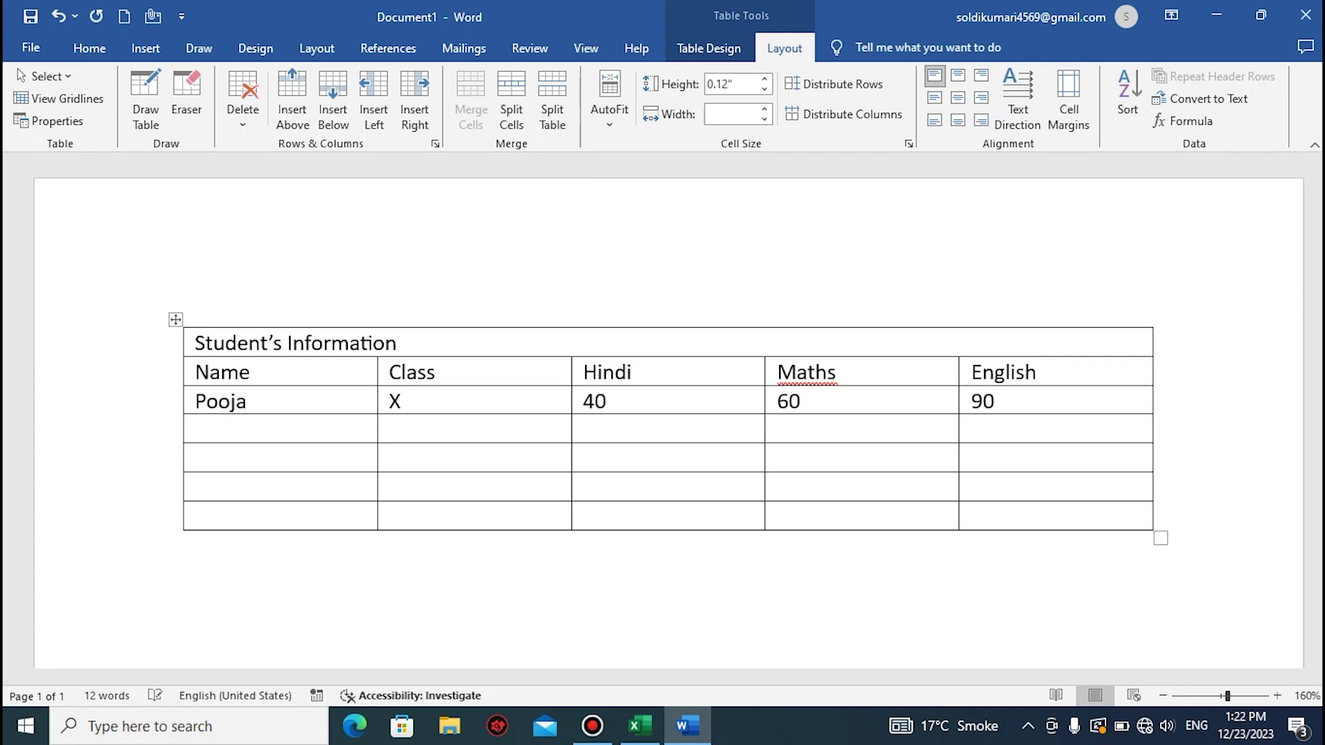
- Enter the second student's name and class X in the next table row
{"action": "type", "text": "Depp"}
{"action": "key", "text": "BackSpace"}
{"action": "key", "text": "BackSpace"}
{"action": "type", "text": "epak"}
{"action": "key", "text": "Tab"}
{"action": "type", "text": "X"}
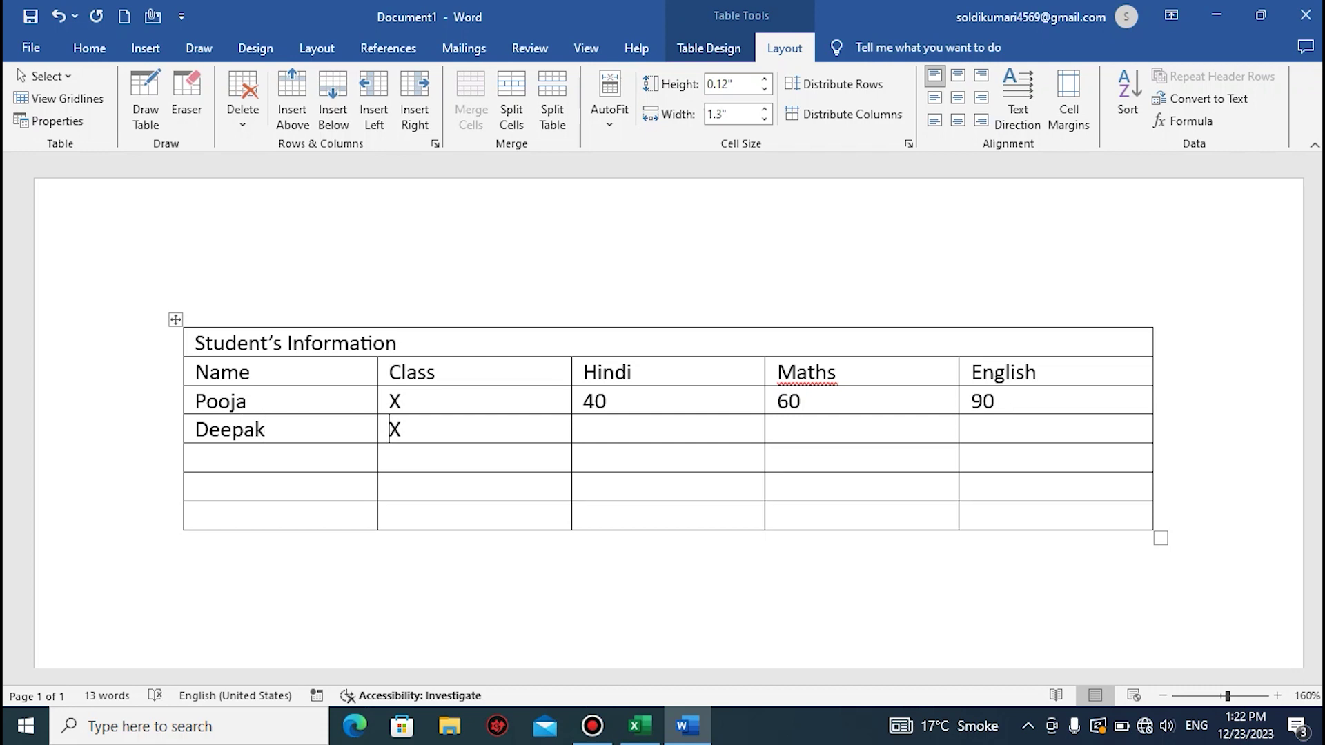
- Enter the second student's marks: Hindi 50, Maths 60 and English 30
{"action": "key", "text": "Tab"}
{"action": "type", "text": "50"}
{"action": "key", "text": "Tab"}
{"action": "type", "text": "60"}
{"action": "key", "text": "Tab"}
{"action": "type", "text": "30"}
- Fill the third student's row with the name, class X, Hindi 45, Maths 60 and English 36
{"action": "key", "text": "Tab"}
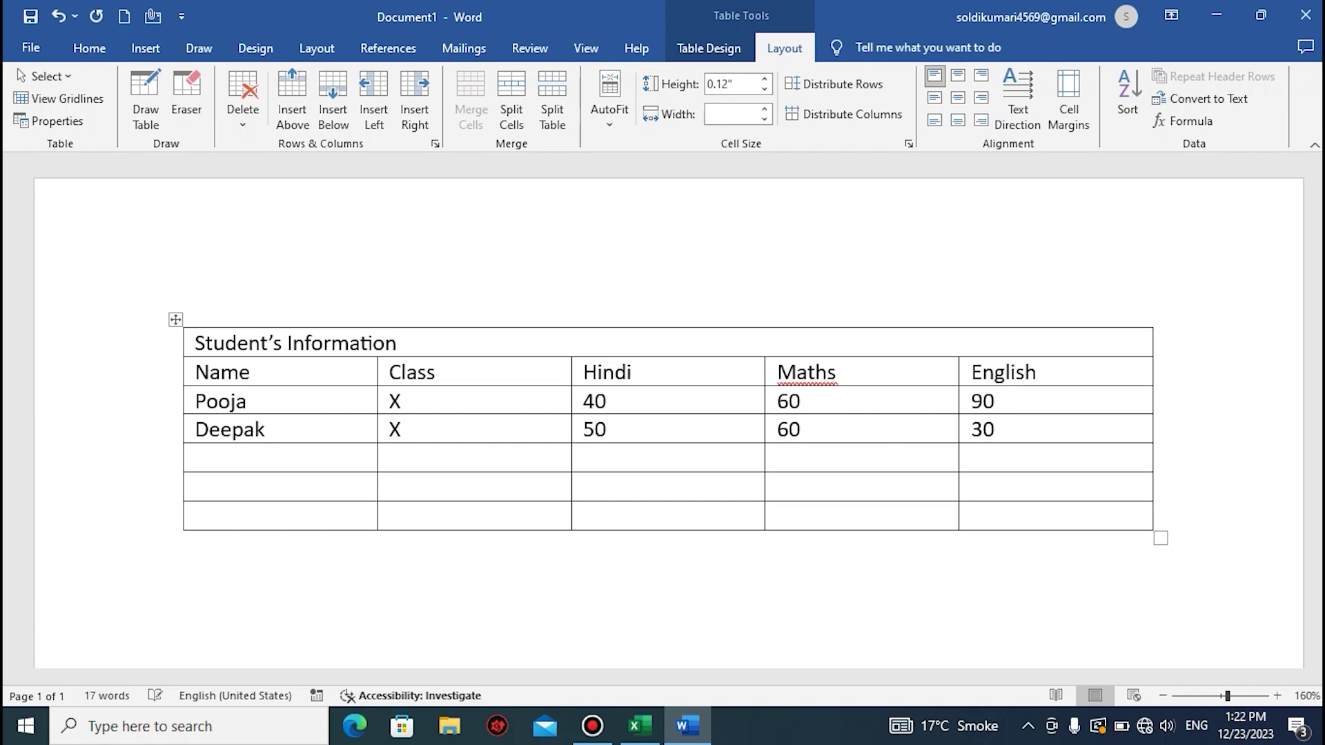
{"action": "type", "text": "Rana"}
{"action": "key", "text": "Tab"}
{"action": "type", "text": "X"}
{"action": "key", "text": "Tab"}
{"action": "type", "text": "45"}
{"action": "key", "text": "Tab"}
{"action": "type", "text": "60"}
{"action": "key", "text": "Tab"}
{"action": "type", "text": "36"}
- Enter the fourth student's name, capitalized, in the Name column
{"action": "left_click", "coordinate": [229, 486]}
{"action": "type", "text": "90"}
{"action": "key", "text": "BackSpace"}
{"action": "key", "text": "BackSpace"}
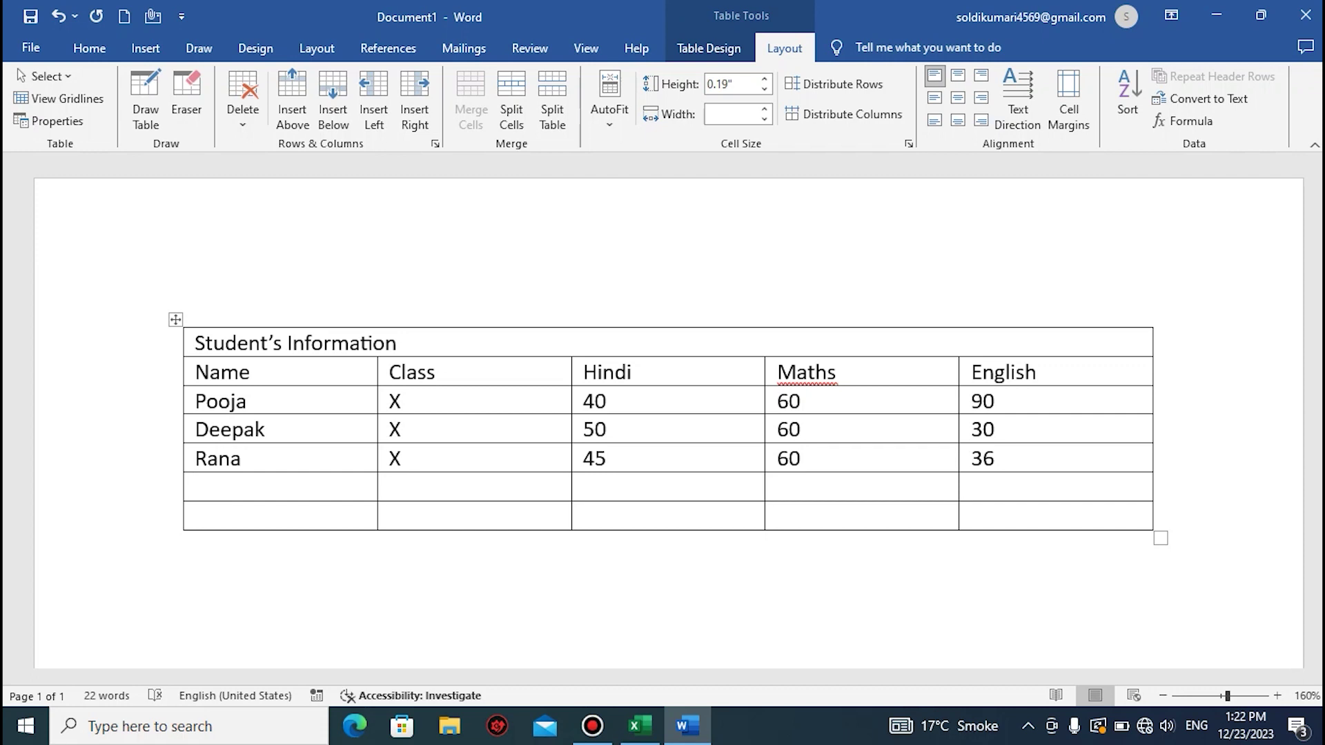
{"action": "type", "text": "sU"}
{"action": "key", "text": "BackSpace"}
{"action": "key", "text": "BackSpace"}
{"action": "type", "text": "rA"}
{"action": "key", "text": "BackSpace"}
{"action": "key", "text": "BackSpace"}
{"action": "type", "text": "rU"}
{"action": "key", "text": "BackSpace"}
{"action": "key", "text": "BackSpace"}
{"action": "type", "text": "RU"}
{"action": "key", "text": "BackSpace"}
{"action": "type", "text": "uchi"}
- Complete the fourth student's row with class X, Hindi 45, Maths 60 and English 36
{"action": "key", "text": "Tab"}
{"action": "type", "text": "X"}
{"action": "key", "text": "Tab"}
{"action": "type", "text": "45"}
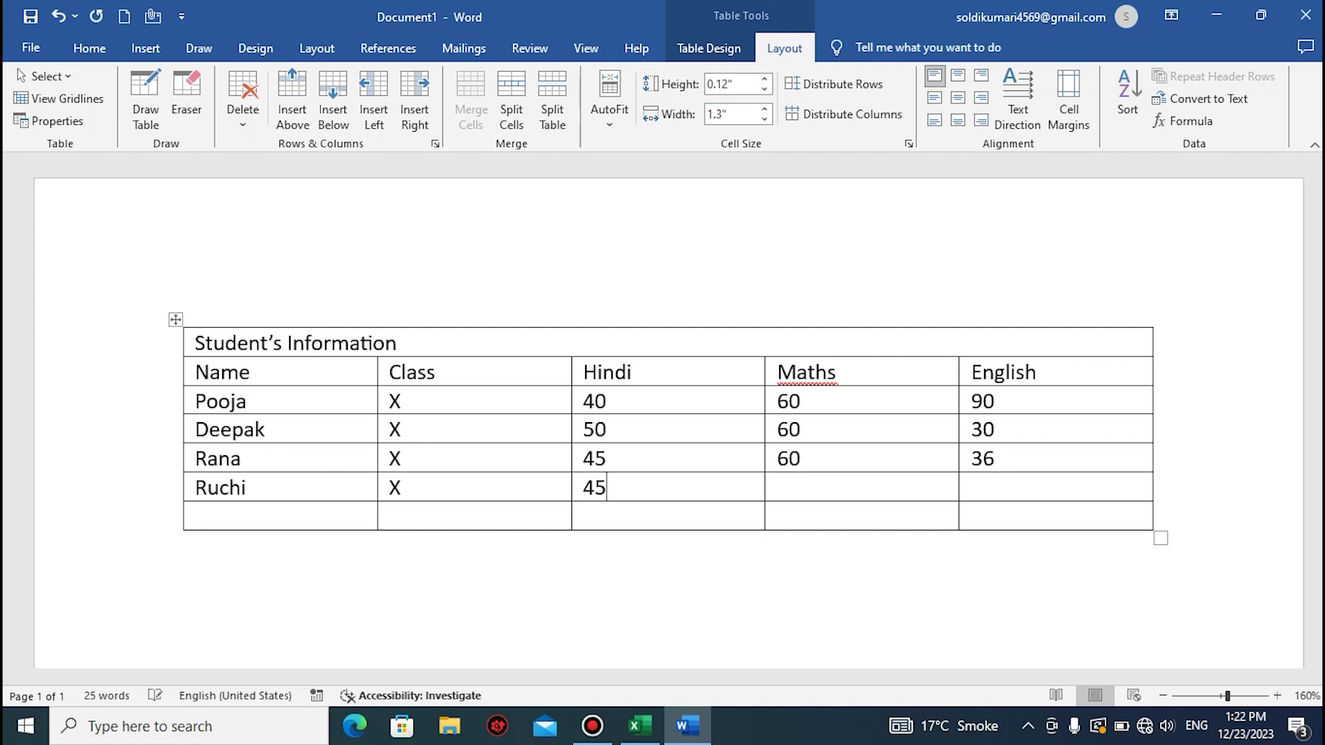
{"action": "key", "text": "Tab"}
{"action": "type", "text": "60"}
{"action": "key", "text": "Tab"}
{"action": "type", "text": "36"}
- Fill the fifth student's row with the name, class X, Hindi 45, Maths 60 and English 30
{"action": "key", "text": "Tab"}
{"action": "type", "text": "m"}
{"action": "key", "text": "BackSpace"}
{"action": "type", "text": "Mohan"}
{"action": "key", "text": "Tab"}
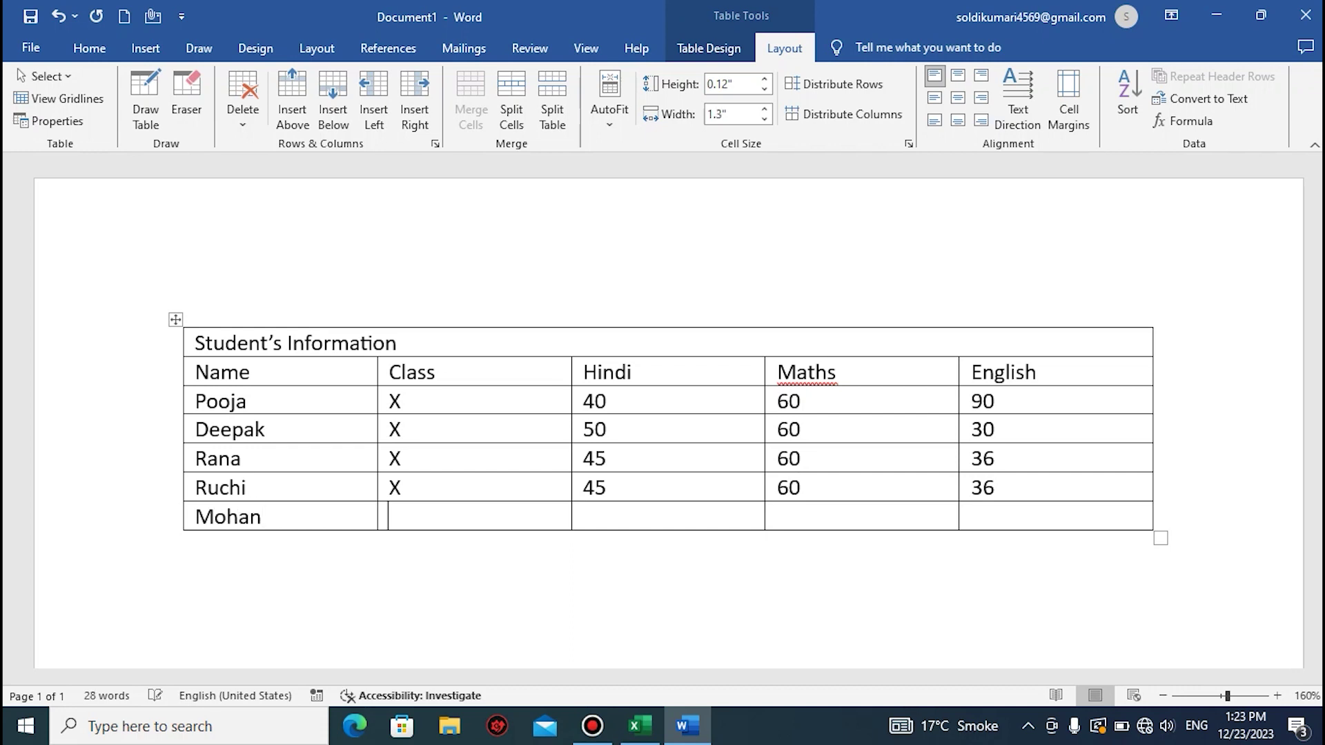
{"action": "type", "text": "X"}
{"action": "key", "text": "Tab"}
{"action": "type", "text": "45"}
{"action": "key", "text": "Tab"}
{"action": "type", "text": "60"}
{"action": "key", "text": "Tab"}
{"action": "type", "text": "30"}
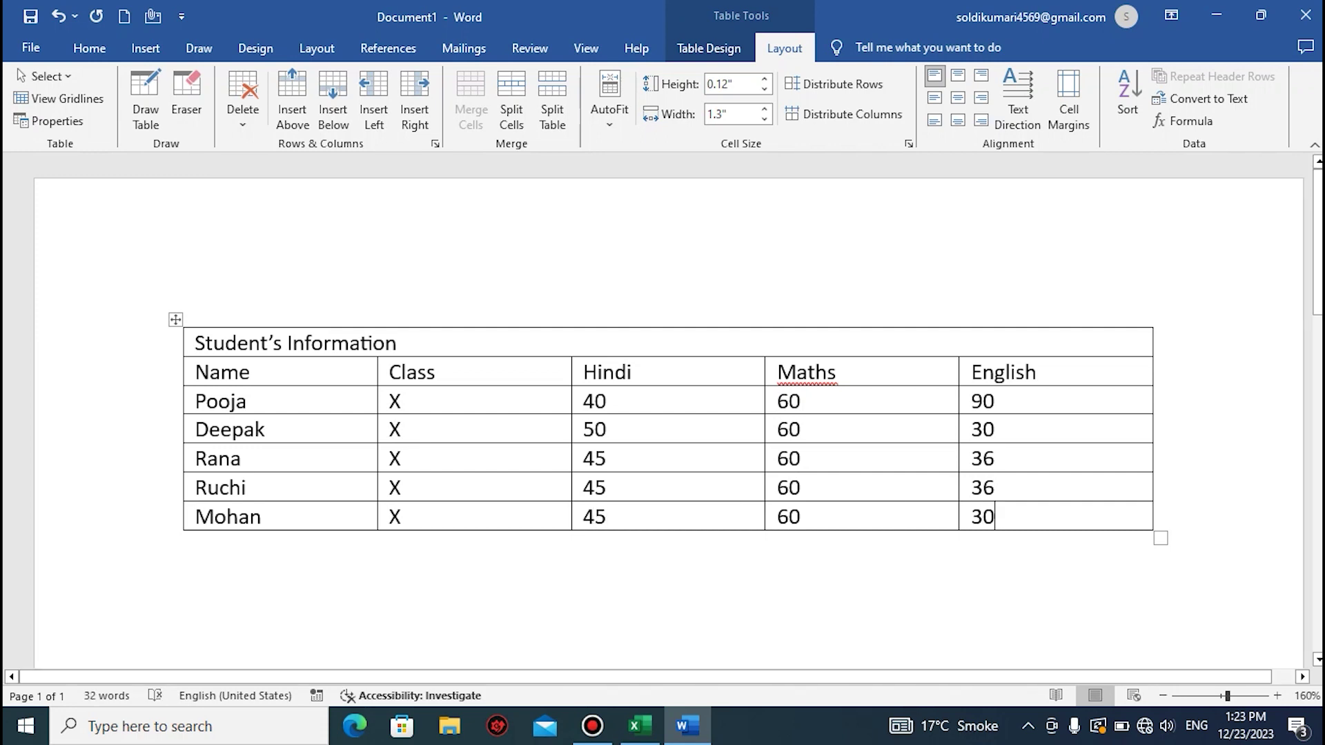
- Try top center, center, bottom center, bottom left and bottom right alignment on the "Student's Information" row, ending with center right
{"action": "left_click", "coordinate": [175, 319]}
{"action": "left_click", "coordinate": [206, 343]}
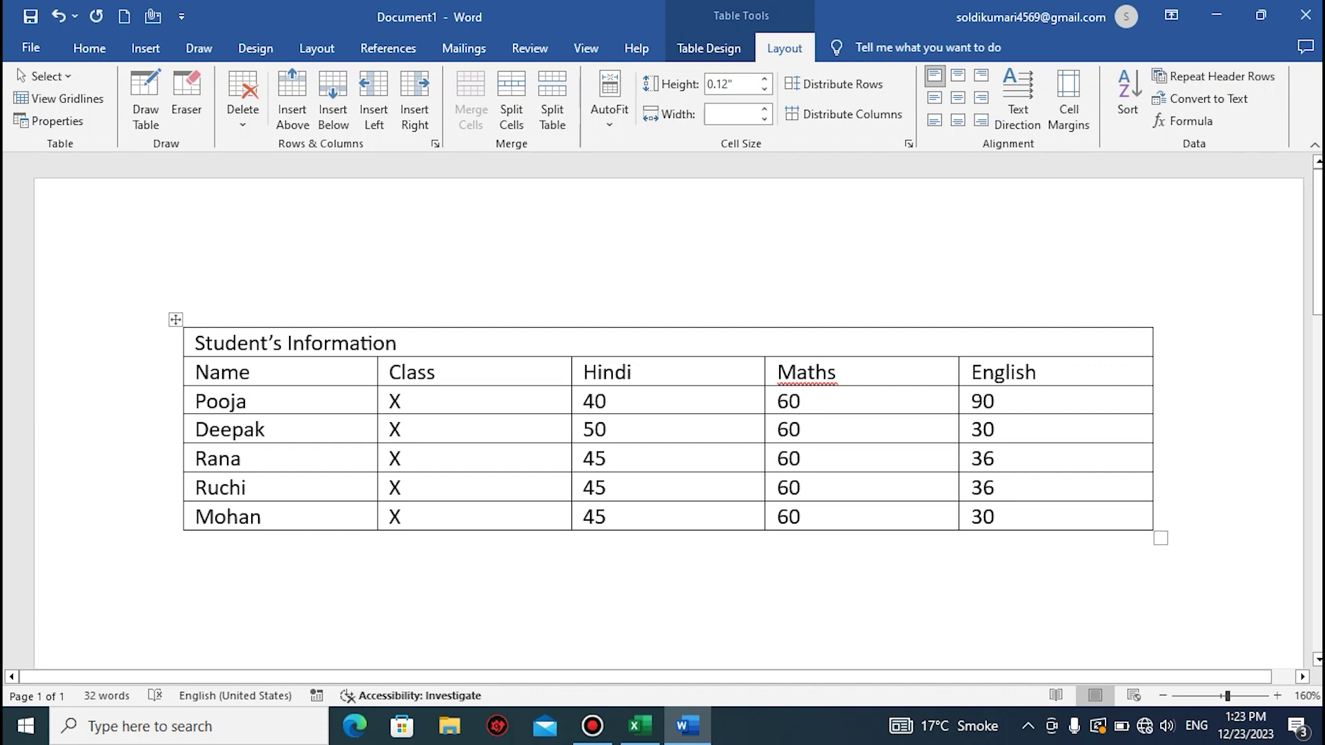
{"action": "left_click_drag", "start_coordinate": [207, 344], "coordinate": [213, 344]}
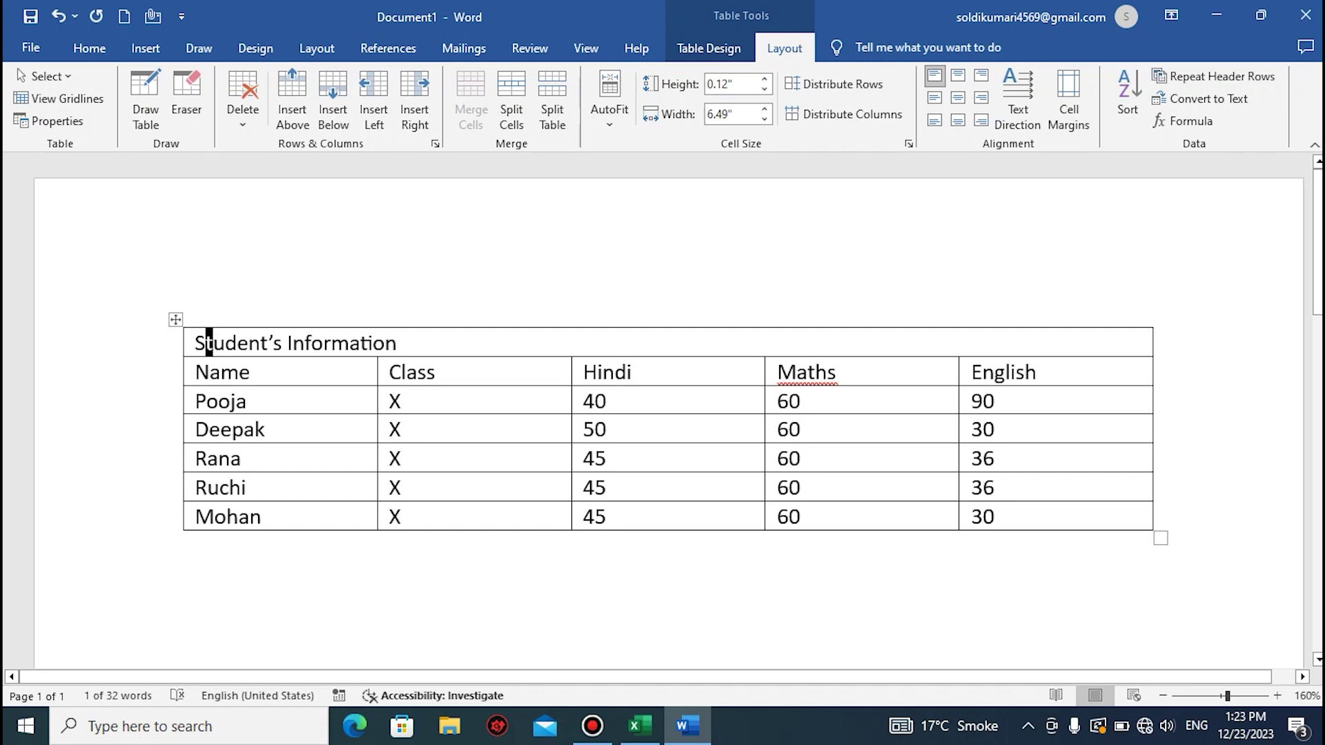
{"action": "left_click", "coordinate": [247, 402]}
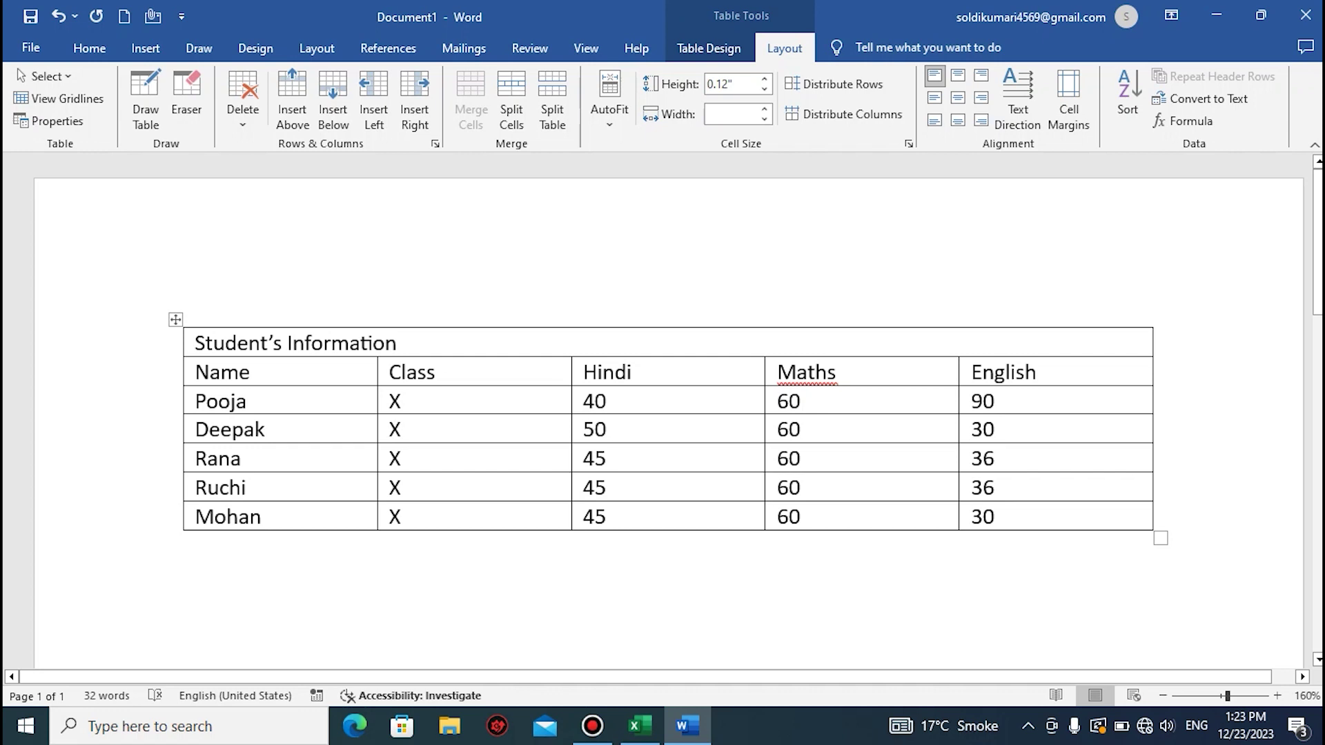
{"action": "left_click", "coordinate": [187, 429]}
{"action": "left_click", "coordinate": [188, 343], "text": "ctrl"}
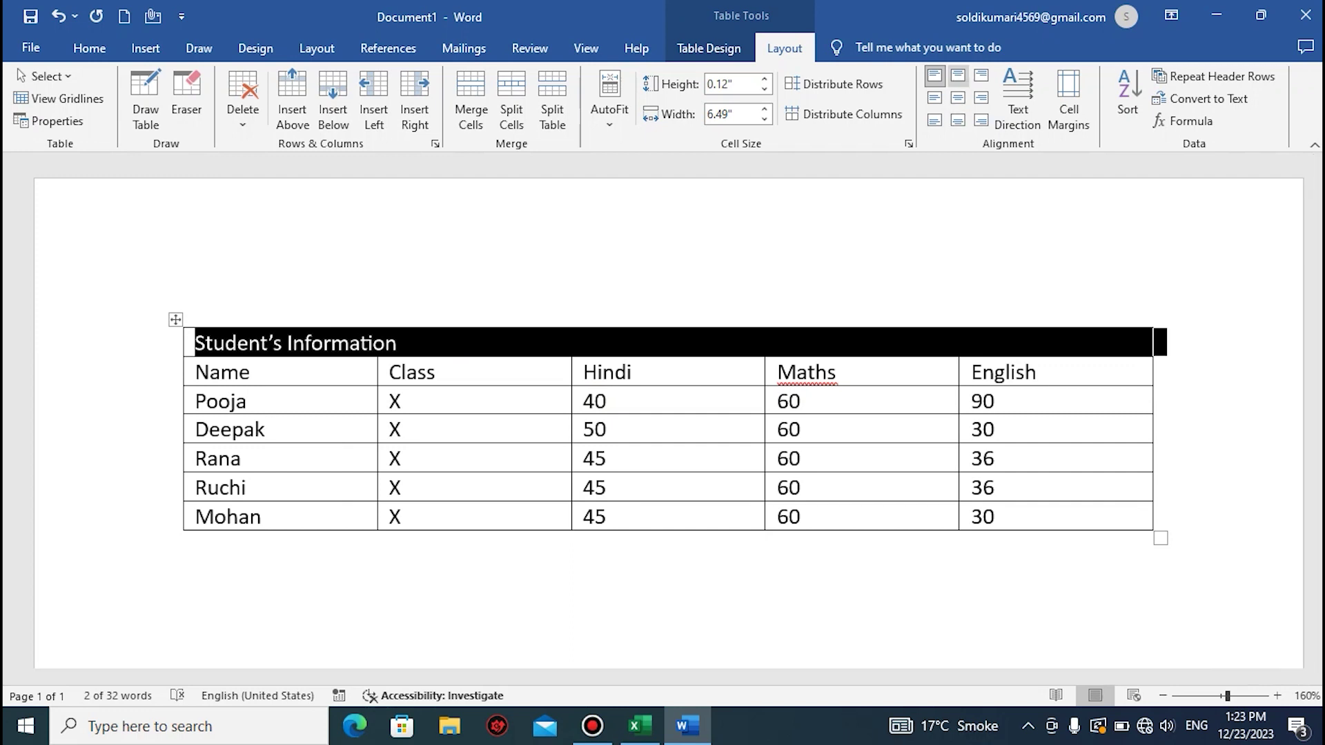
{"action": "left_click", "coordinate": [958, 76]}
{"action": "left_click", "coordinate": [957, 97]}
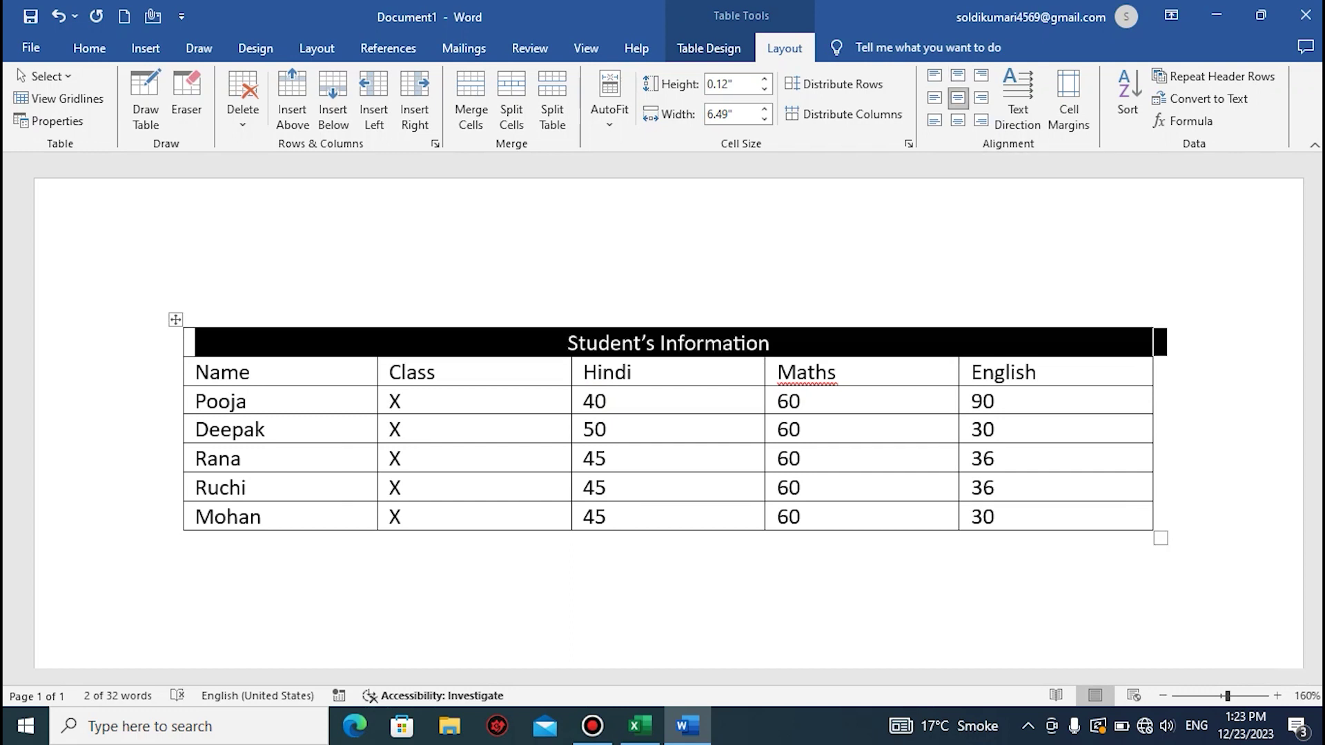
{"action": "left_click", "coordinate": [957, 120]}
{"action": "left_click", "coordinate": [934, 120]}
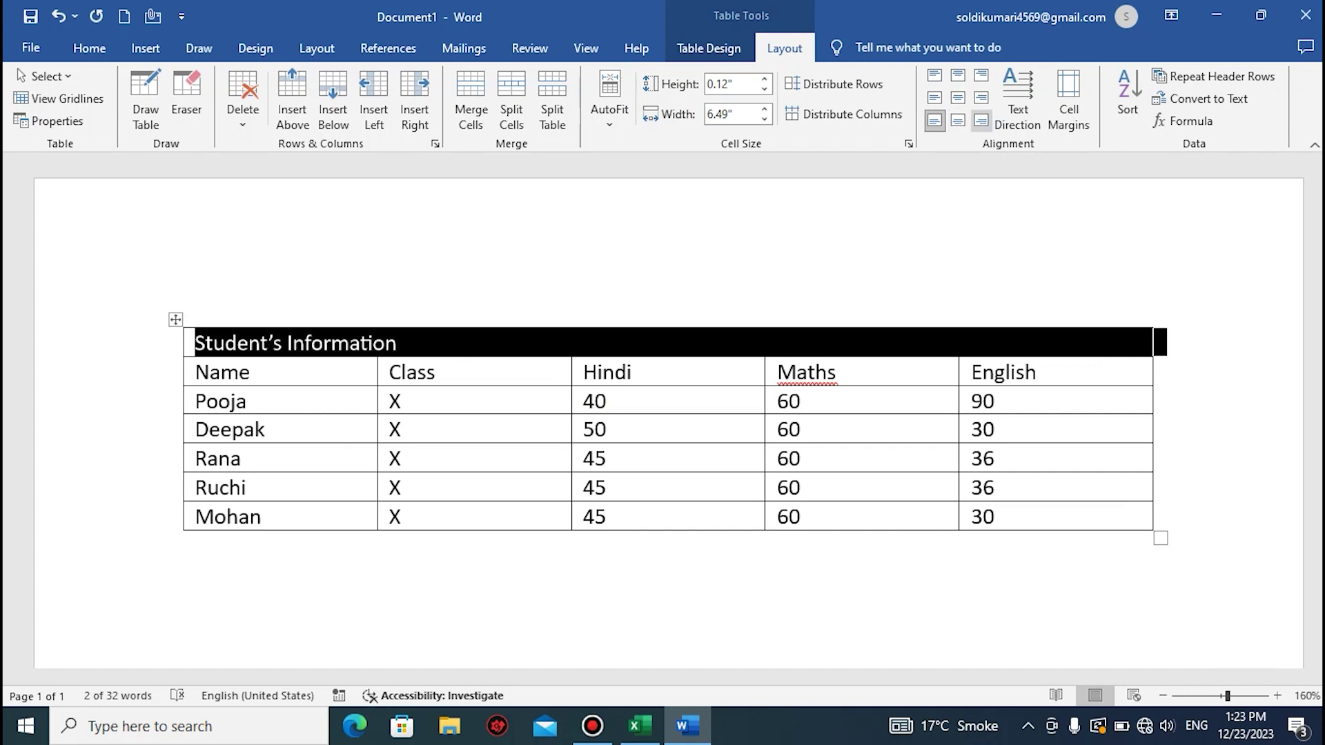
{"action": "left_click", "coordinate": [981, 121]}
{"action": "left_click", "coordinate": [981, 97]}
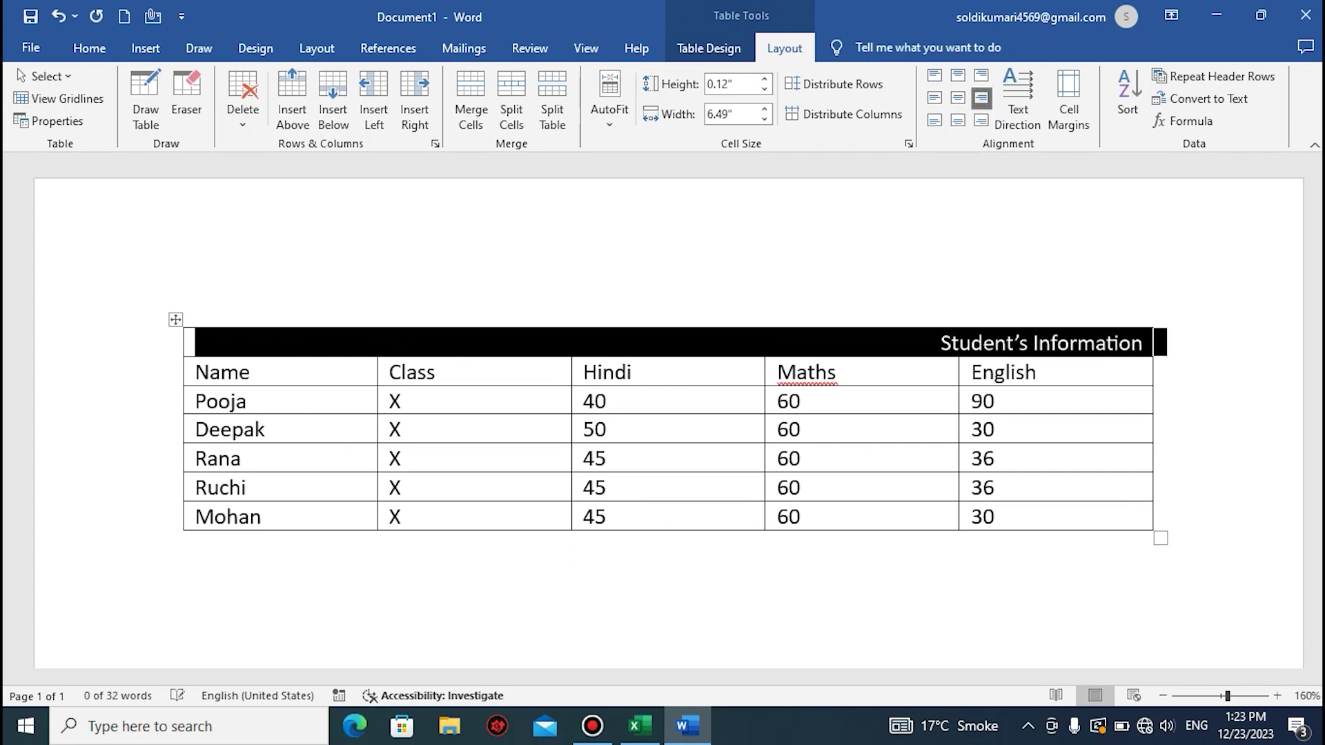
- Center the "Student's Information" row's text and apply the Grid Table 5 Dark - Accent 4 style to the table
{"action": "left_click", "coordinate": [958, 97]}
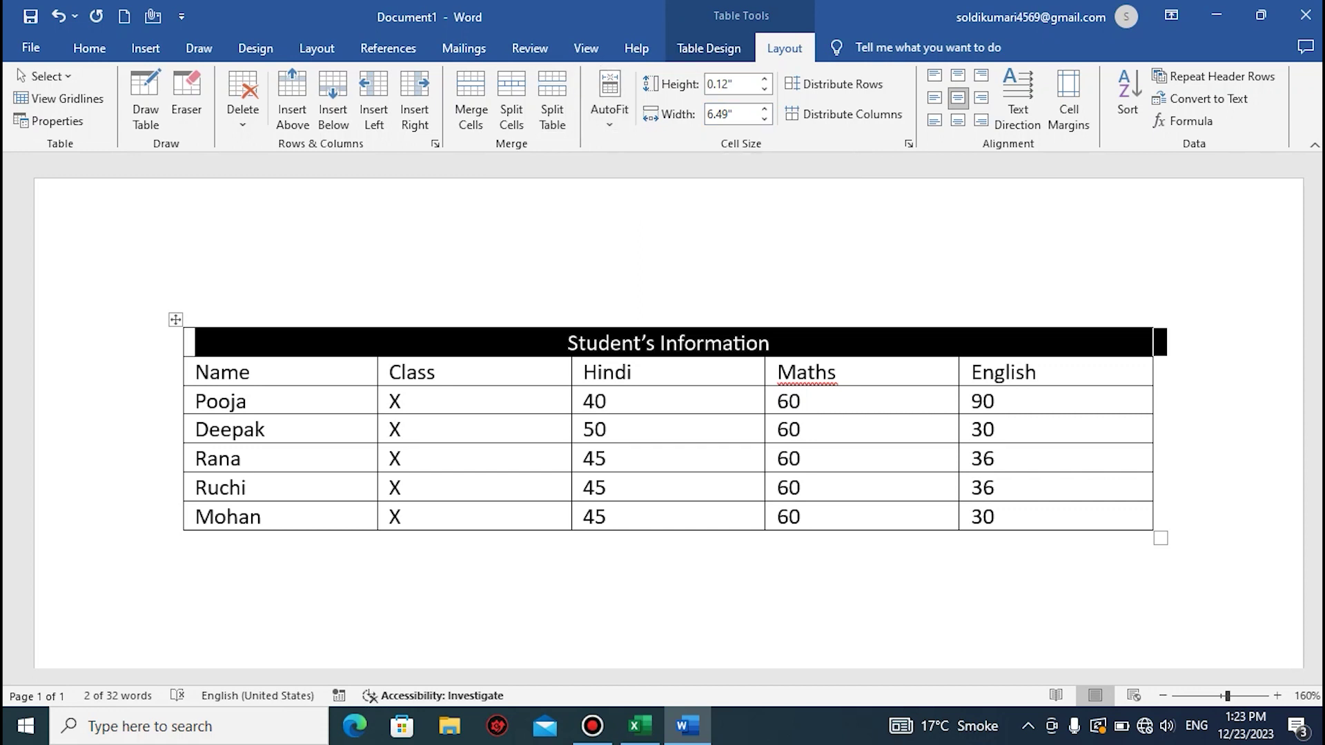
{"action": "left_click", "coordinate": [708, 47]}
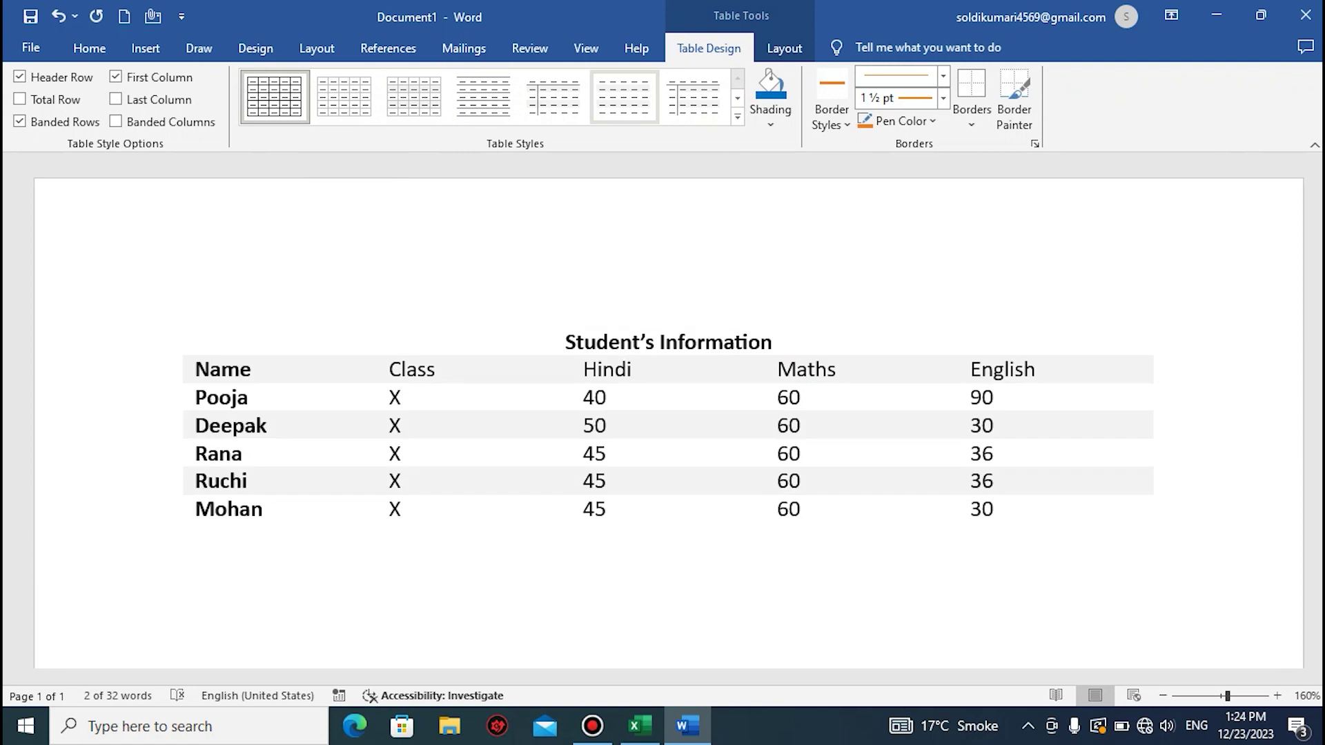
{"action": "left_click", "coordinate": [770, 89]}
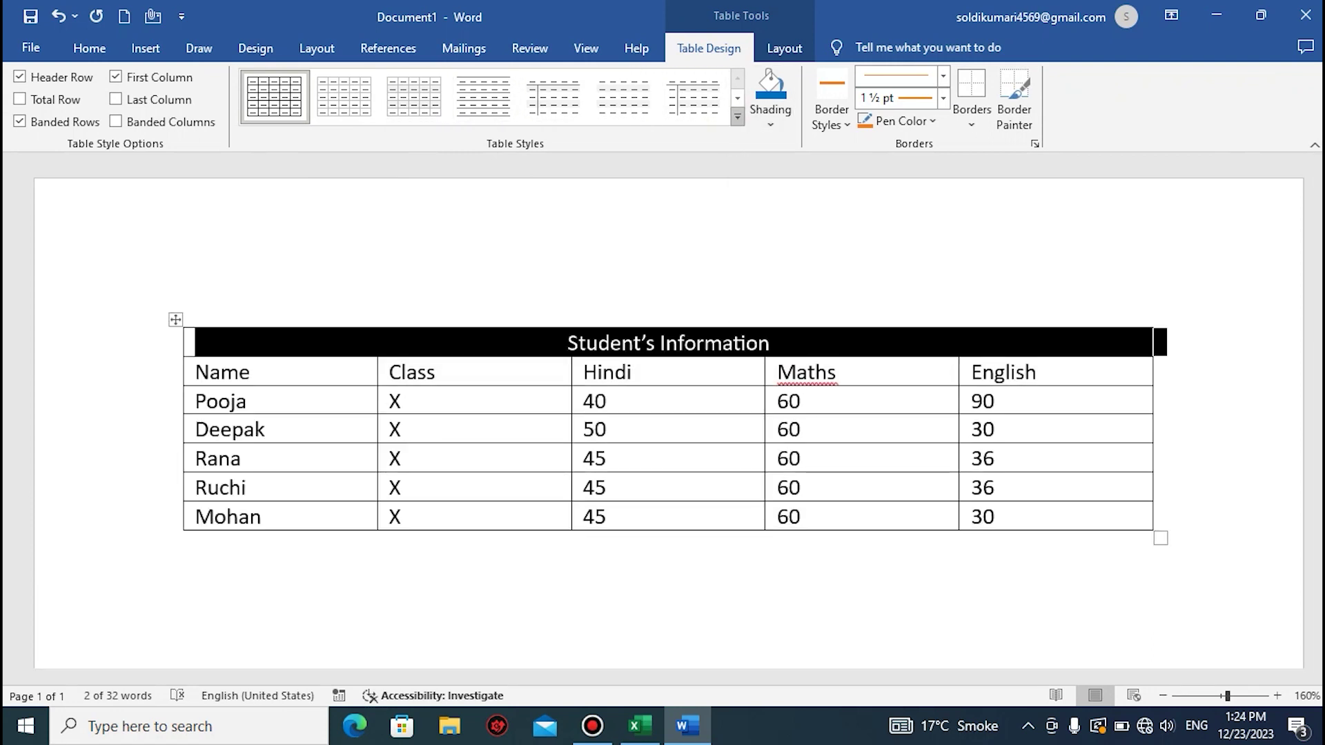
{"action": "left_click", "coordinate": [737, 117]}
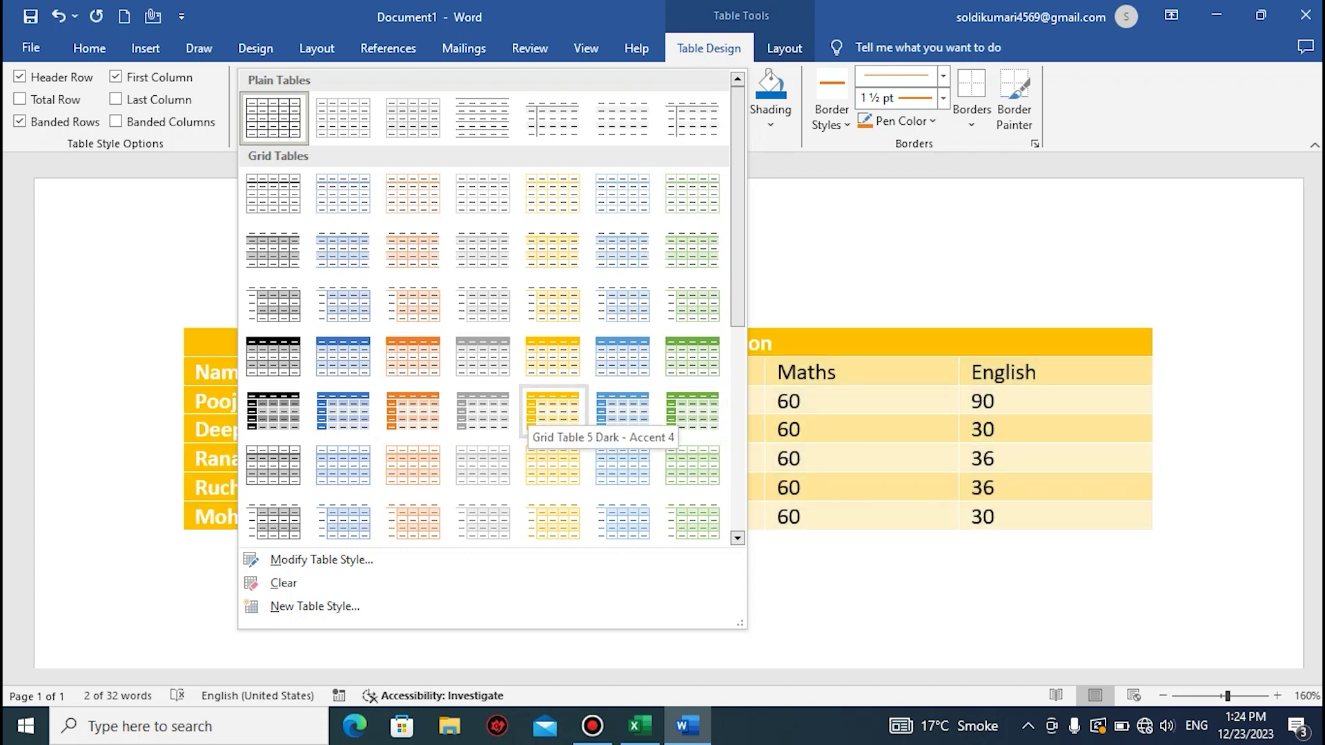
{"action": "left_click", "coordinate": [552, 410]}
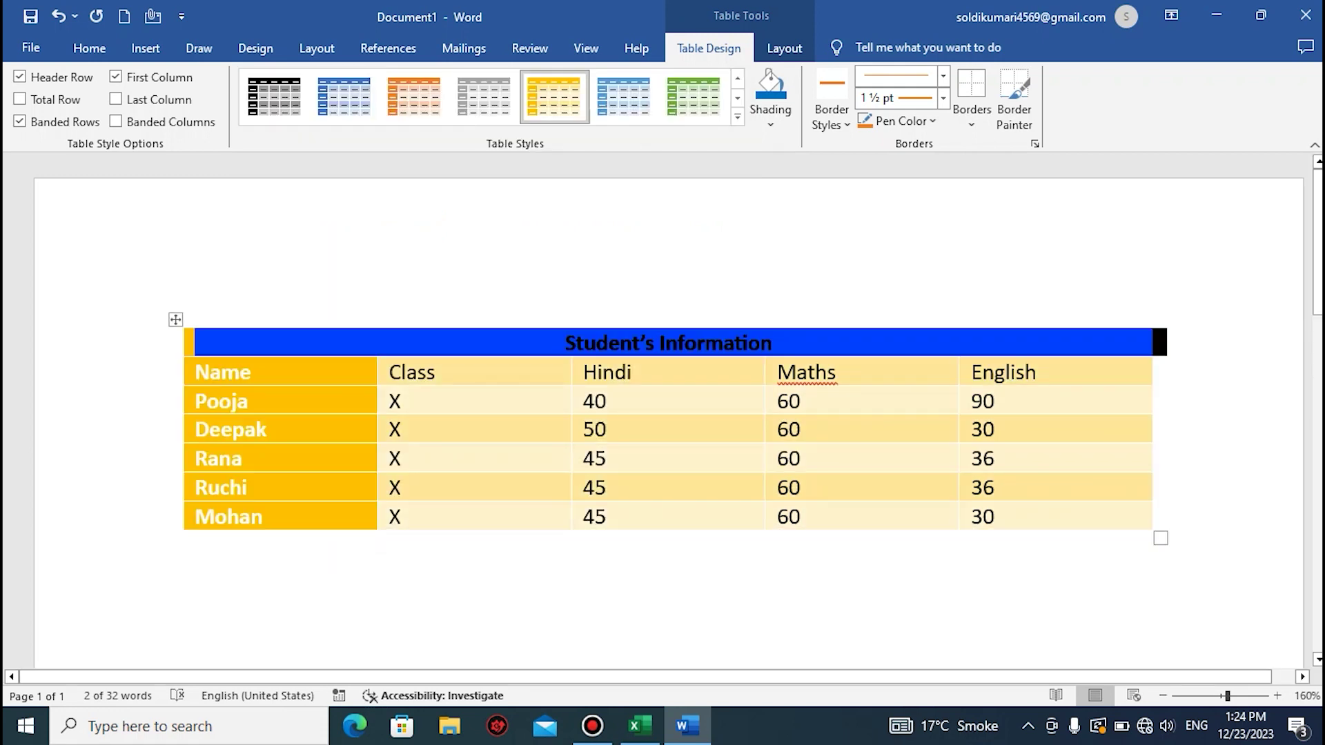
{"action": "left_click", "coordinate": [414, 429]}
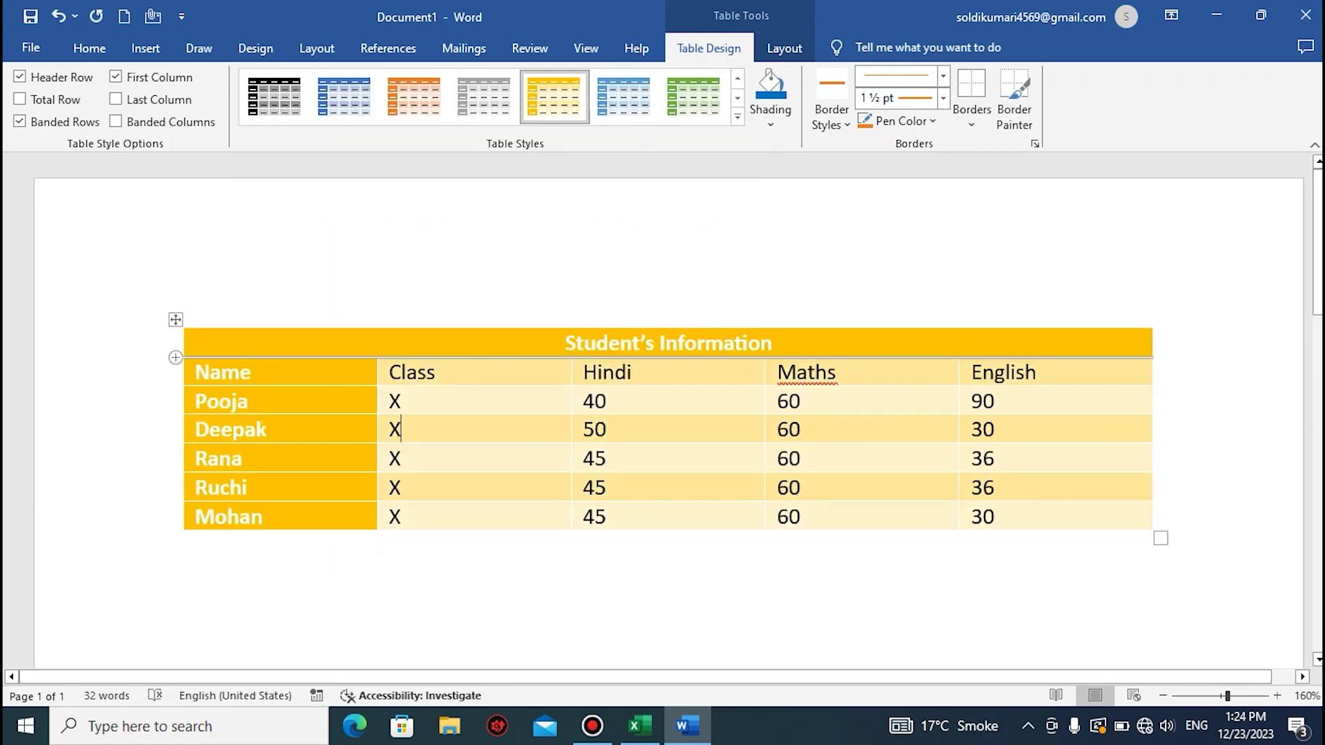
- Shade the "Student's Information" title row with the standard Dark Blue color
{"action": "left_click", "coordinate": [153, 343]}
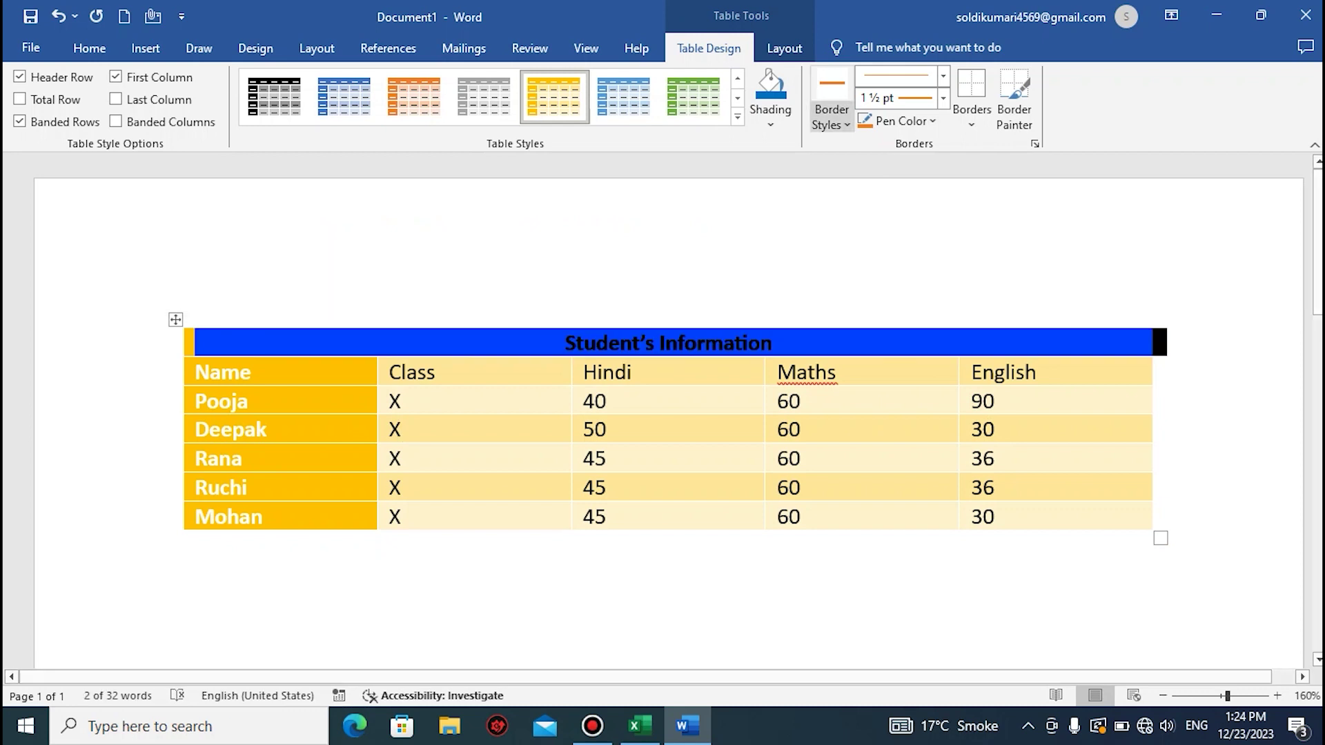
{"action": "left_click", "coordinate": [770, 123]}
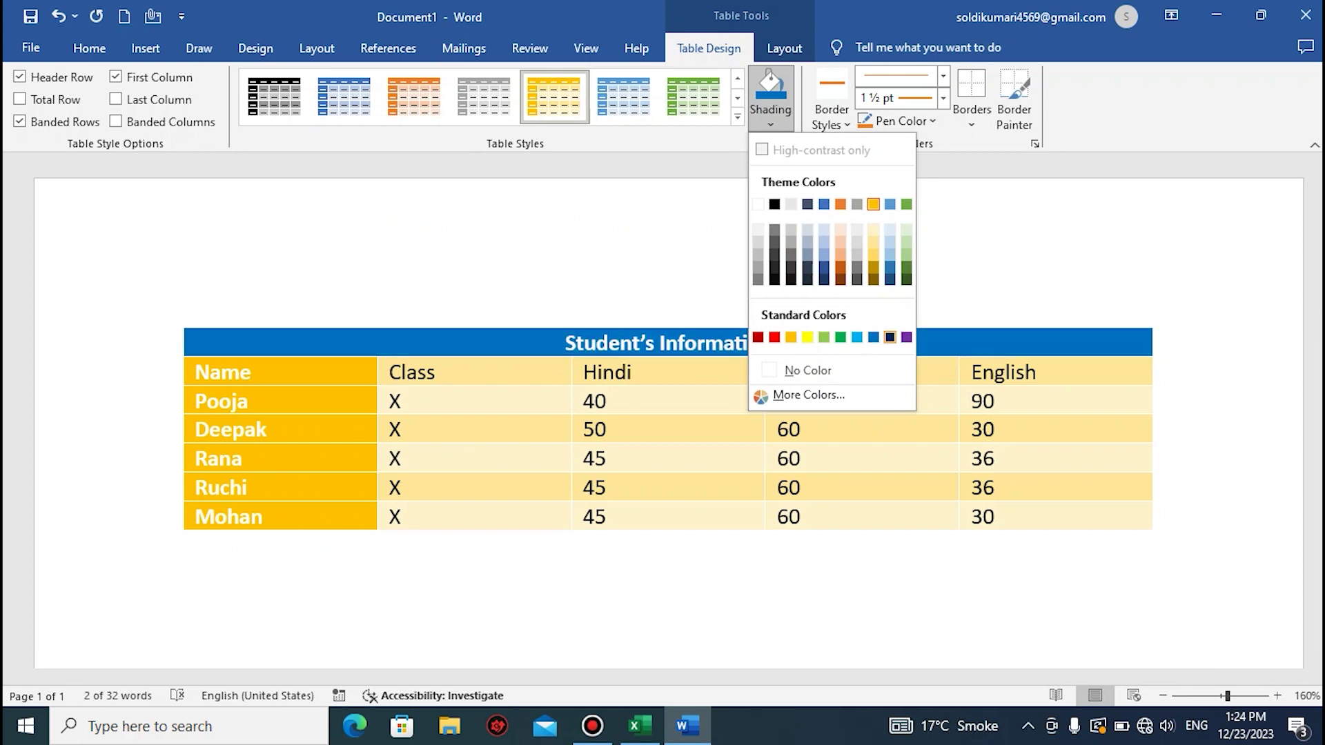
{"action": "left_click", "coordinate": [889, 336]}
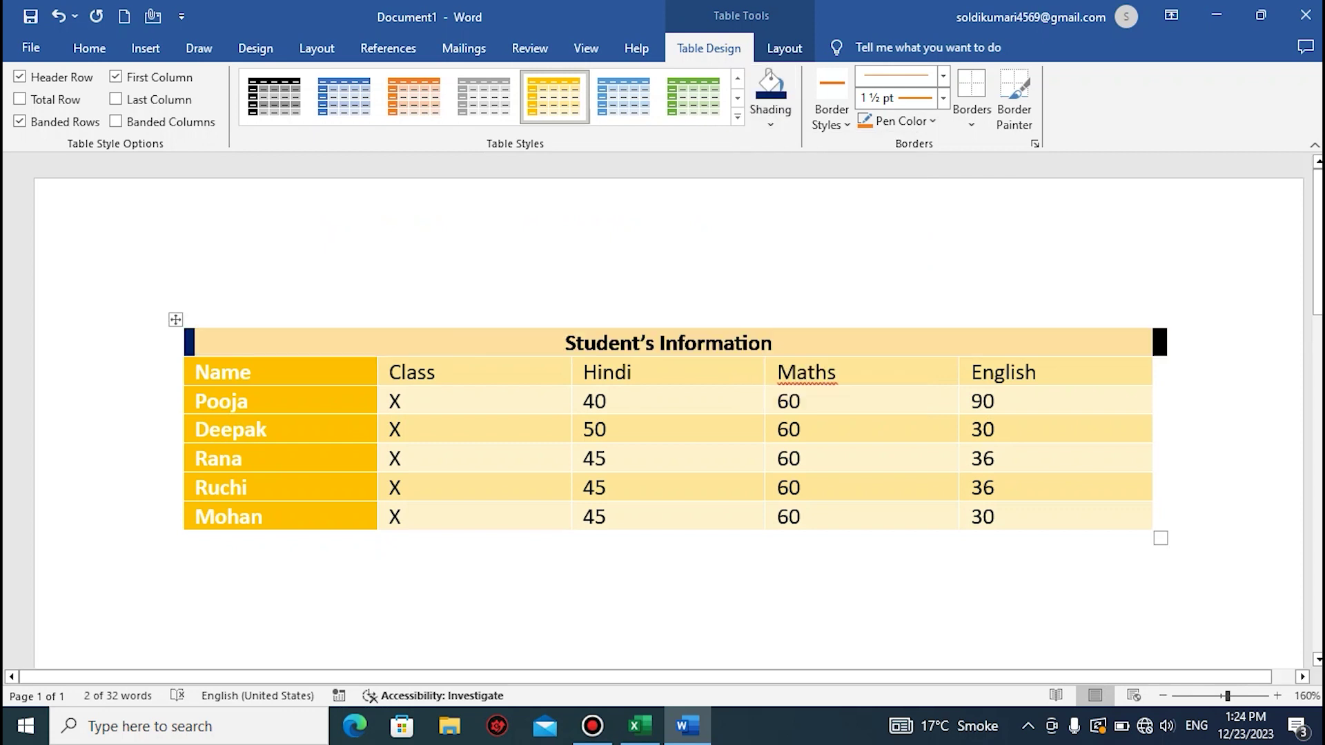
{"action": "left_click", "coordinate": [185, 545]}
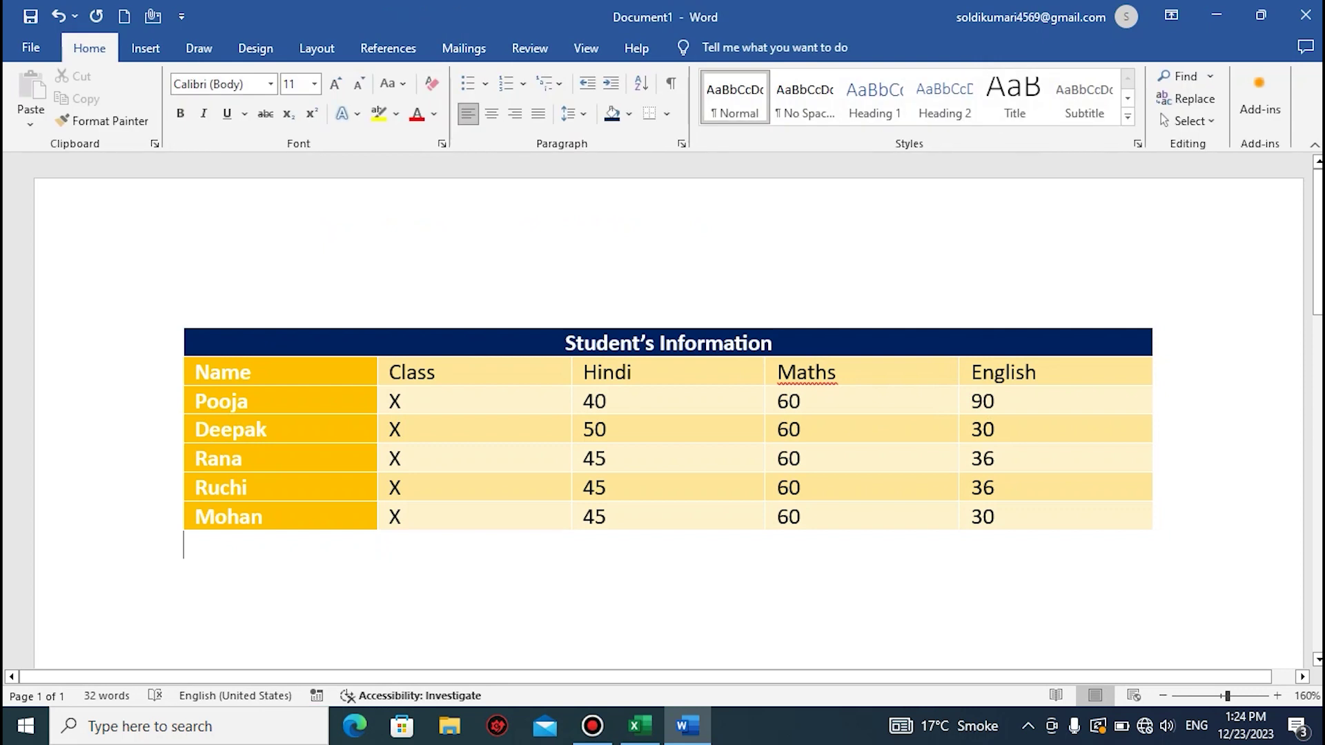
- Apply all borders in the 1½ pt orange line style to the title row and the Class through English columns
{"action": "left_click", "coordinate": [400, 400]}
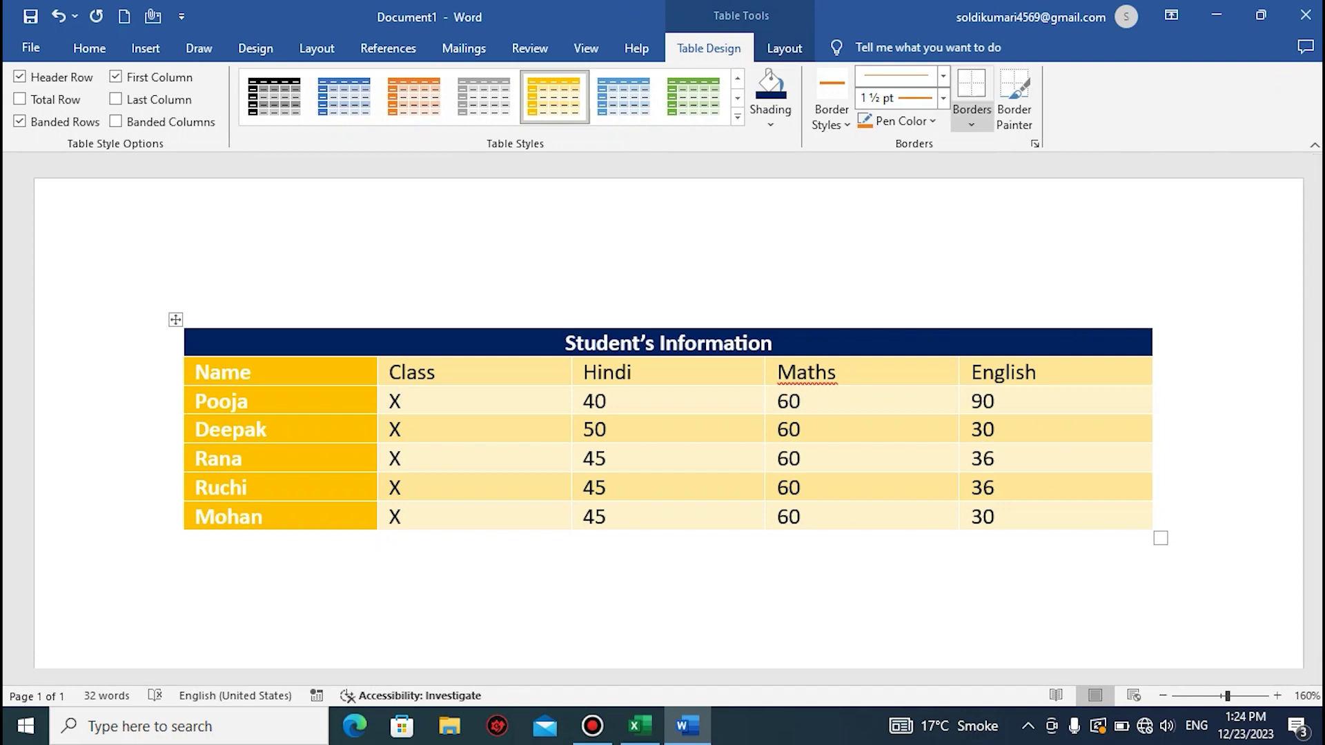
{"action": "key", "text": "ctrl+a"}
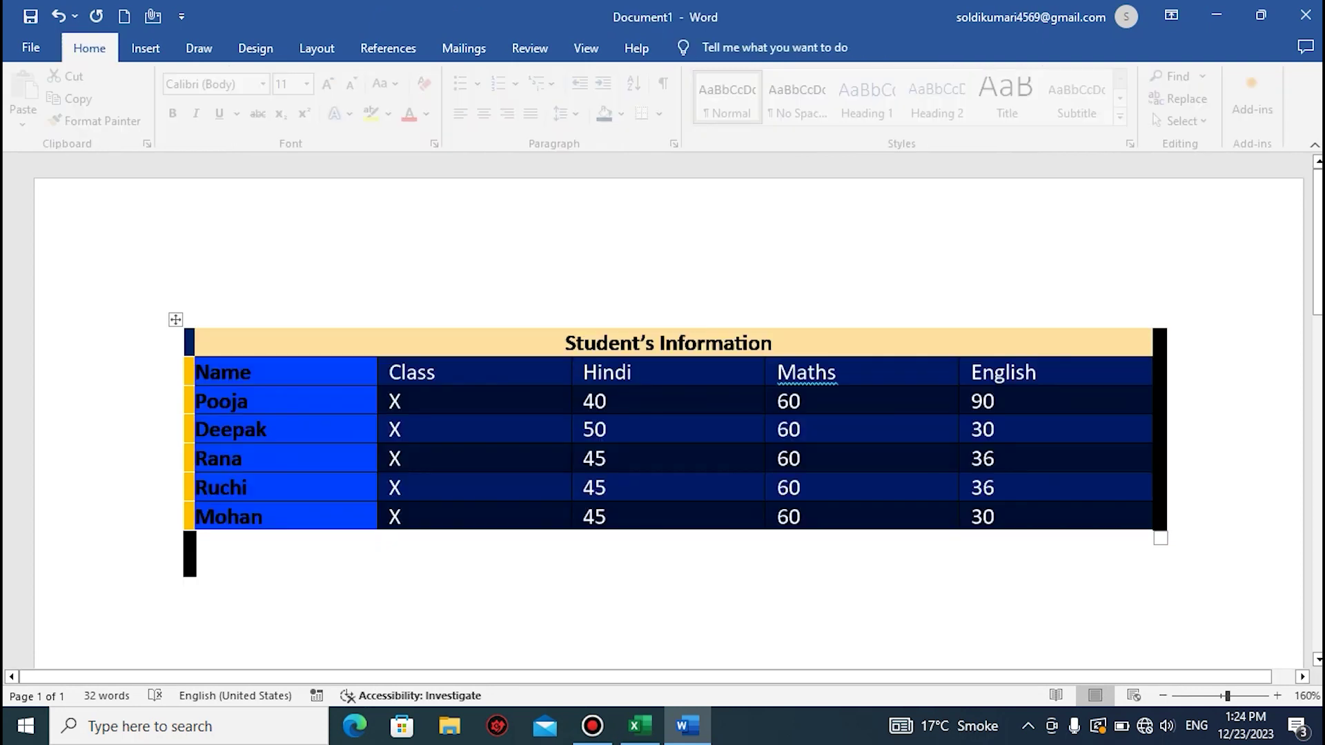
{"action": "left_click", "coordinate": [595, 400]}
{"action": "left_click_drag", "start_coordinate": [483, 343], "coordinate": [1117, 518]}
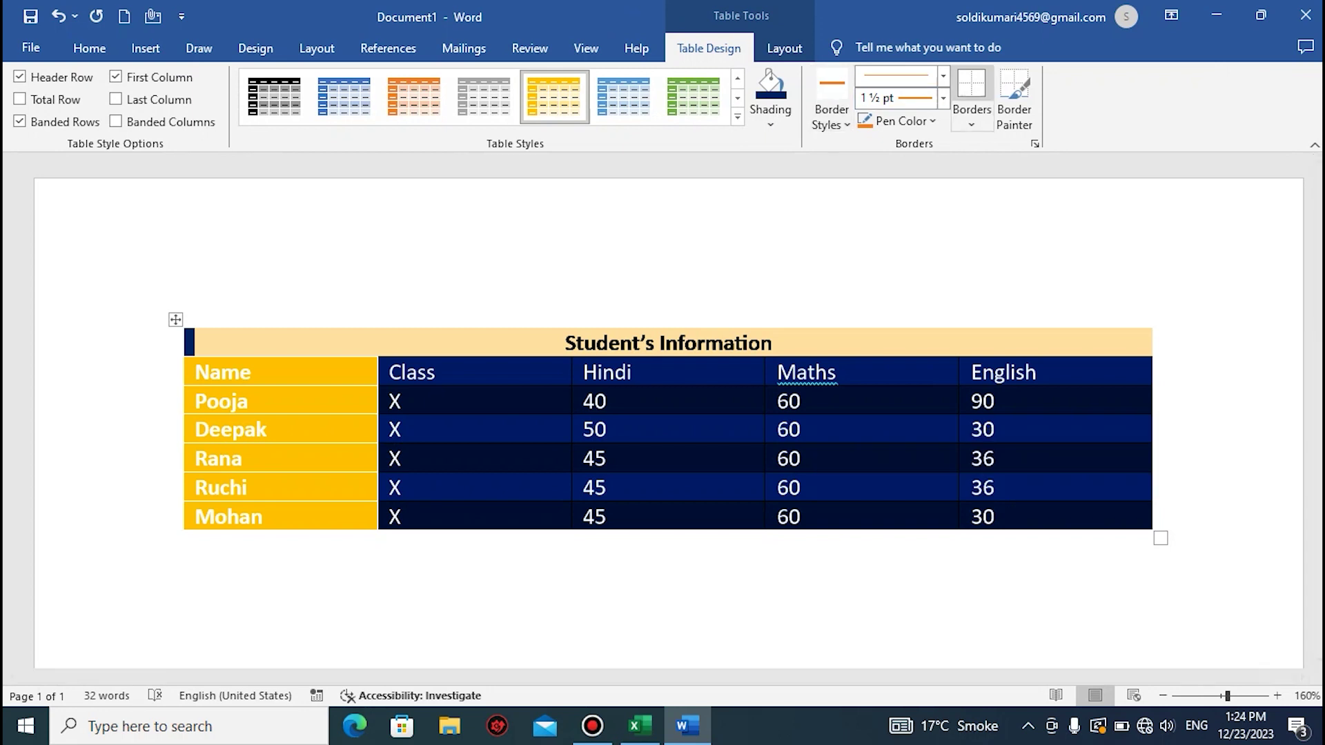
{"action": "left_click", "coordinate": [971, 114]}
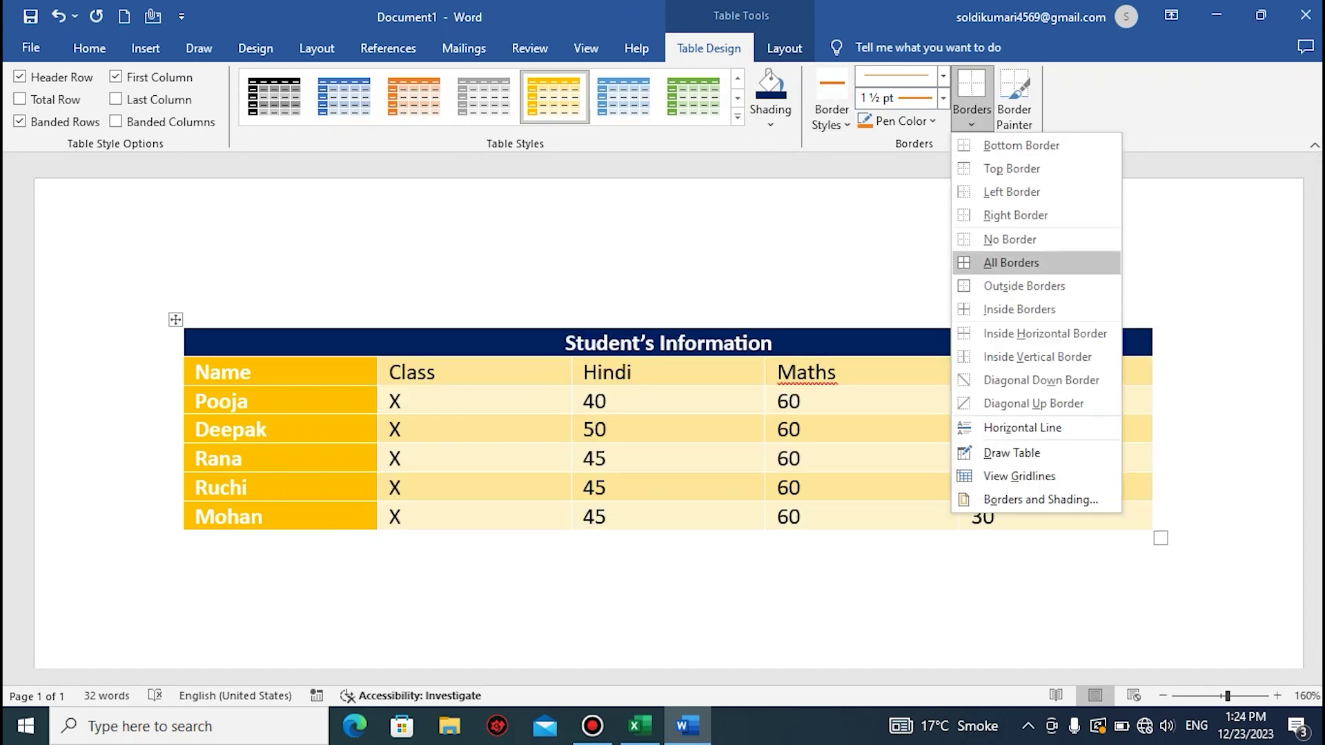
{"action": "left_click", "coordinate": [1011, 262]}
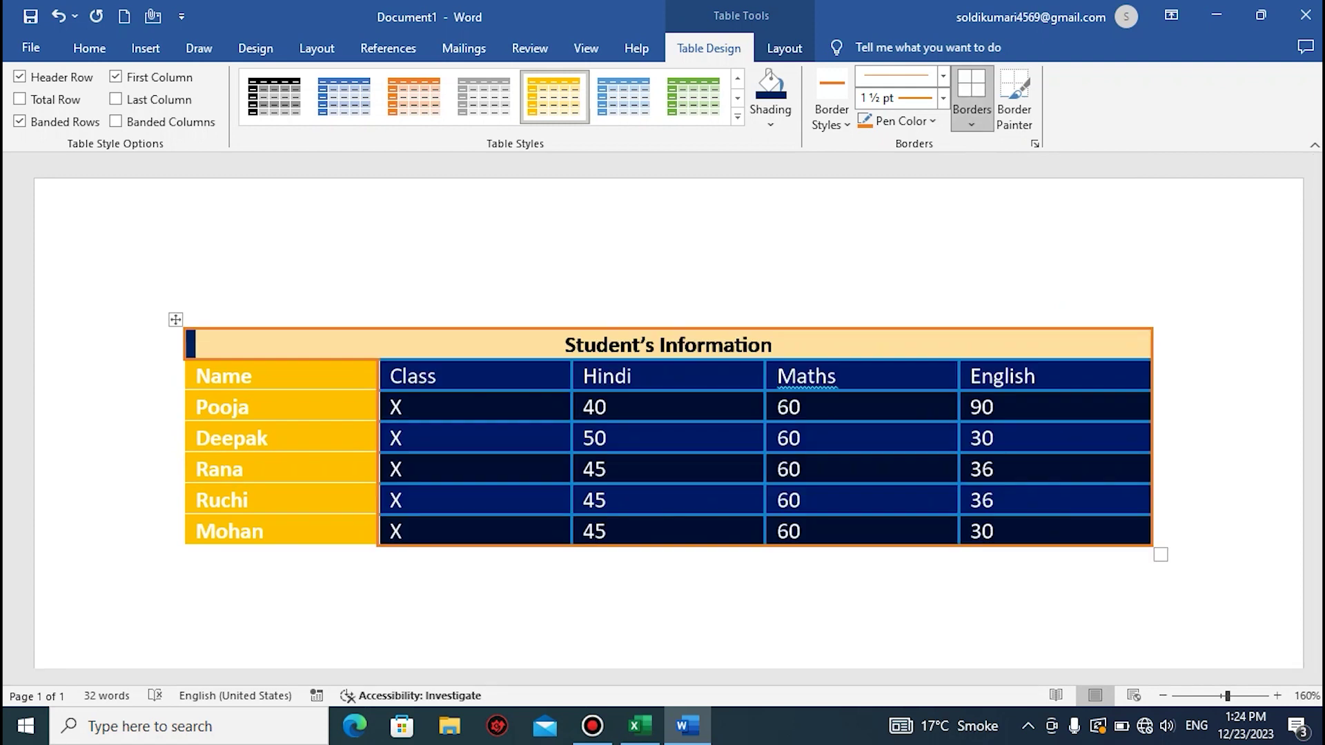
- Choose the black double-line ½ pt border style and apply it as all borders to the selected cells
{"action": "left_click", "coordinate": [831, 115]}
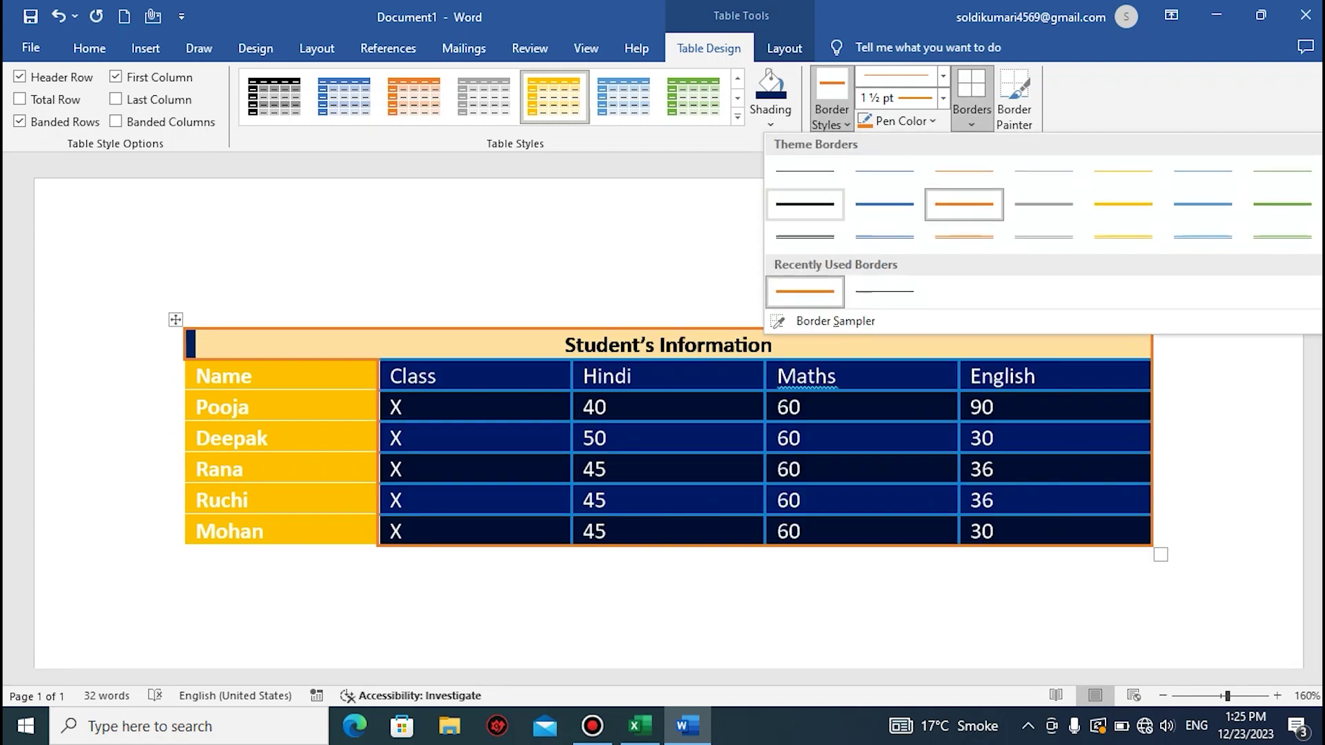
{"action": "left_click", "coordinate": [804, 237]}
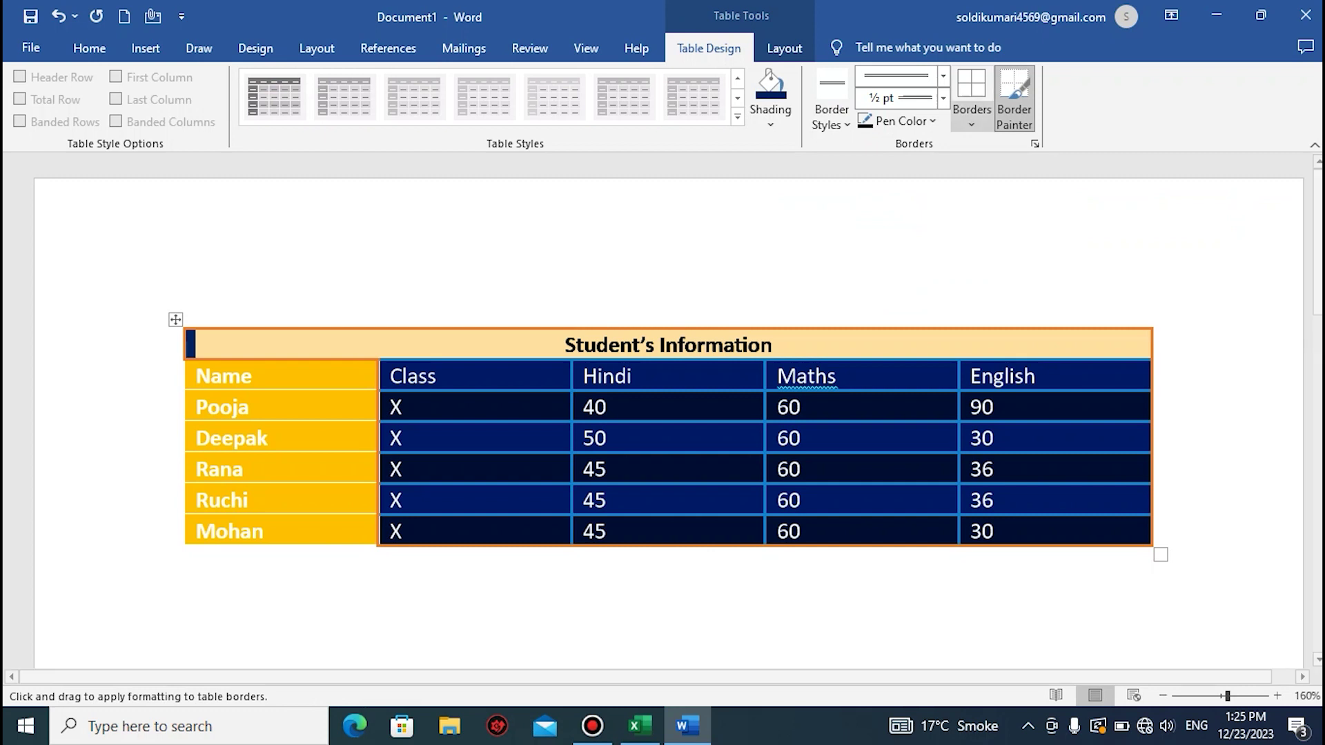
{"action": "left_click", "coordinate": [971, 117]}
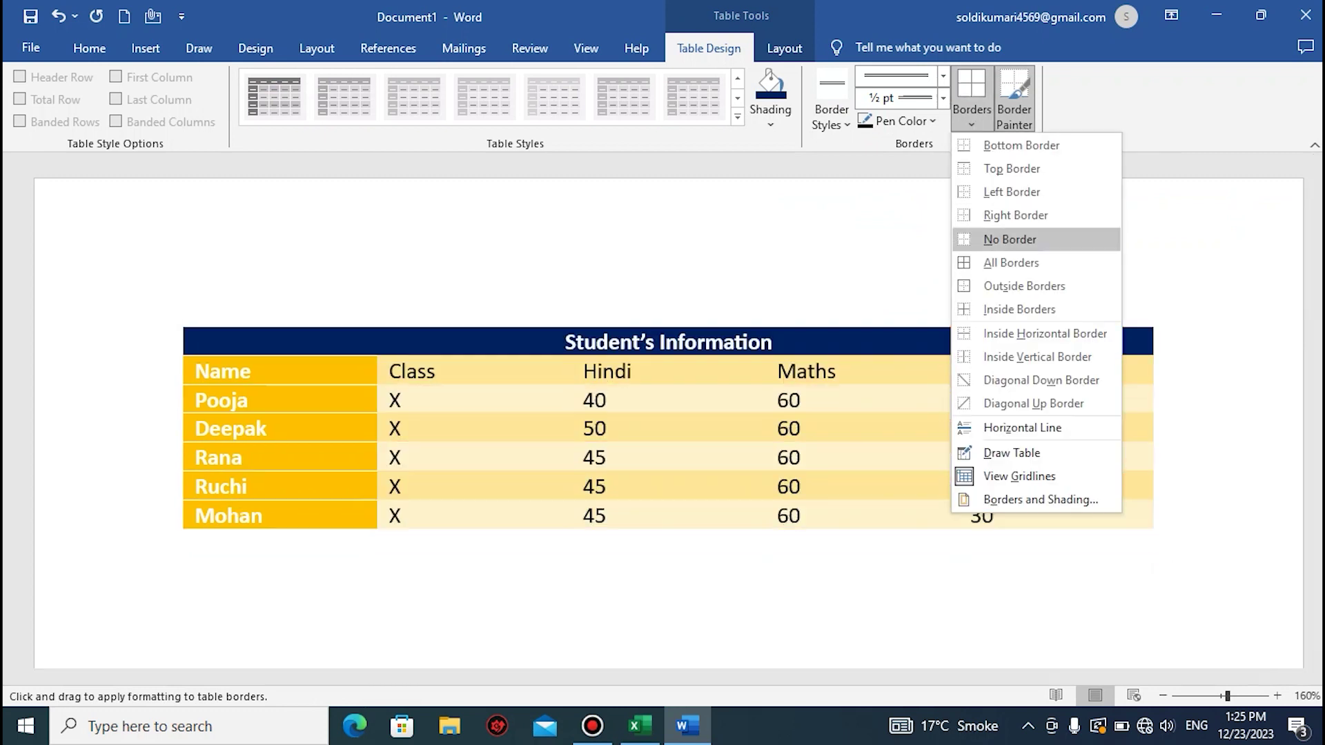
{"action": "left_click", "coordinate": [1010, 262]}
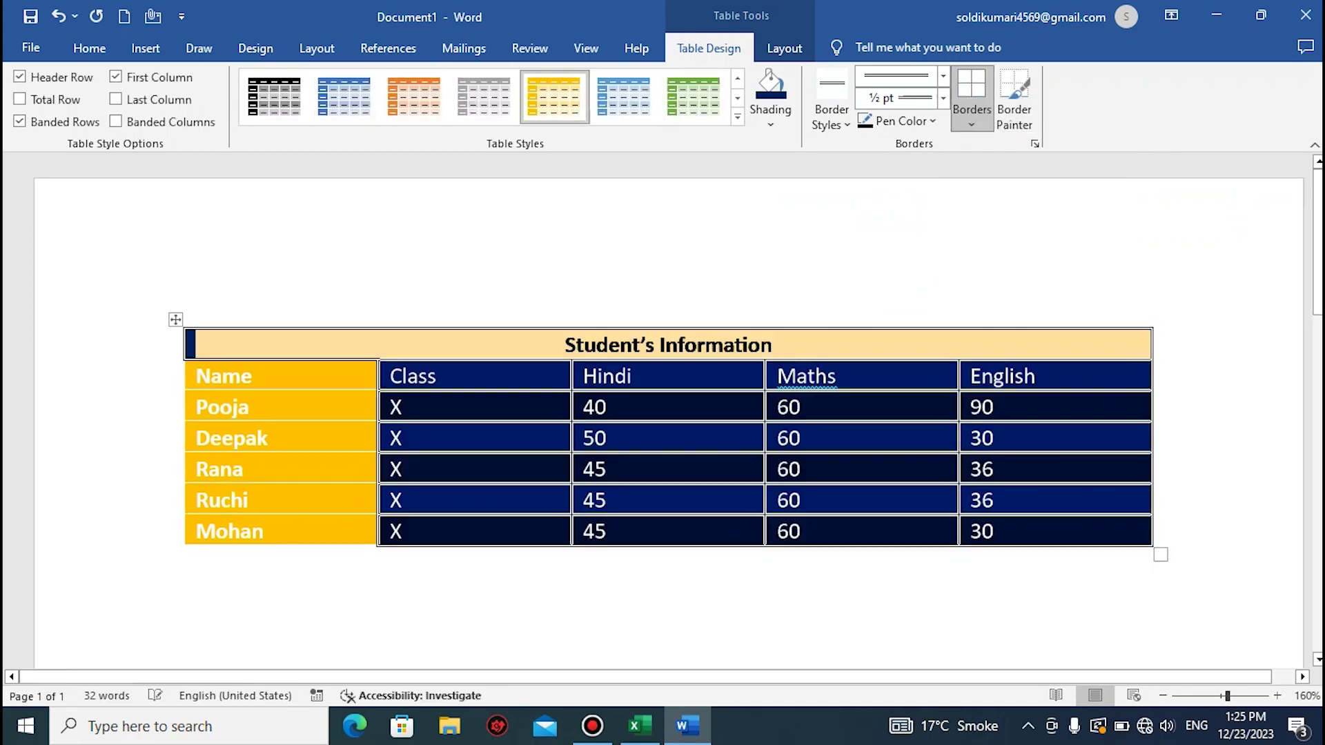
{"action": "left_click_drag", "start_coordinate": [207, 376], "coordinate": [248, 531]}
{"action": "key", "text": "ctrl+a"}
{"action": "left_click", "coordinate": [249, 500]}
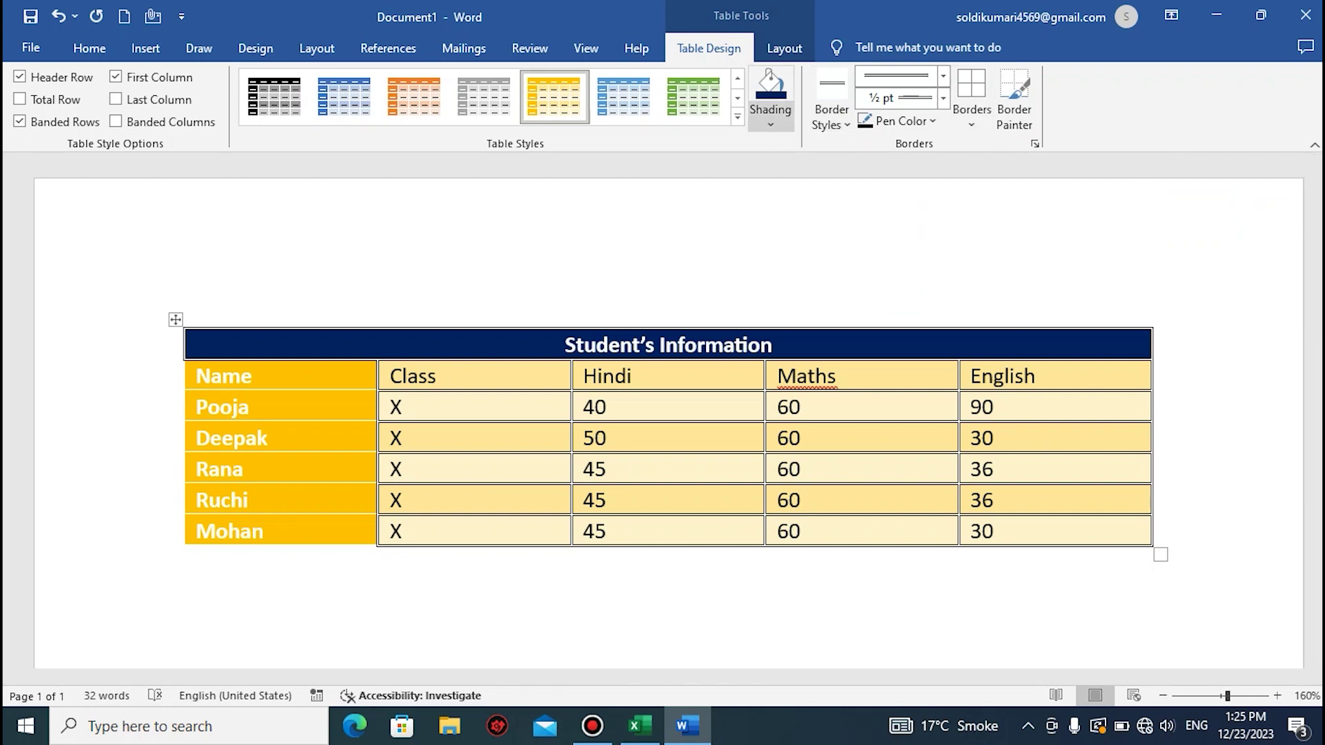
{"action": "left_click", "coordinate": [770, 122]}
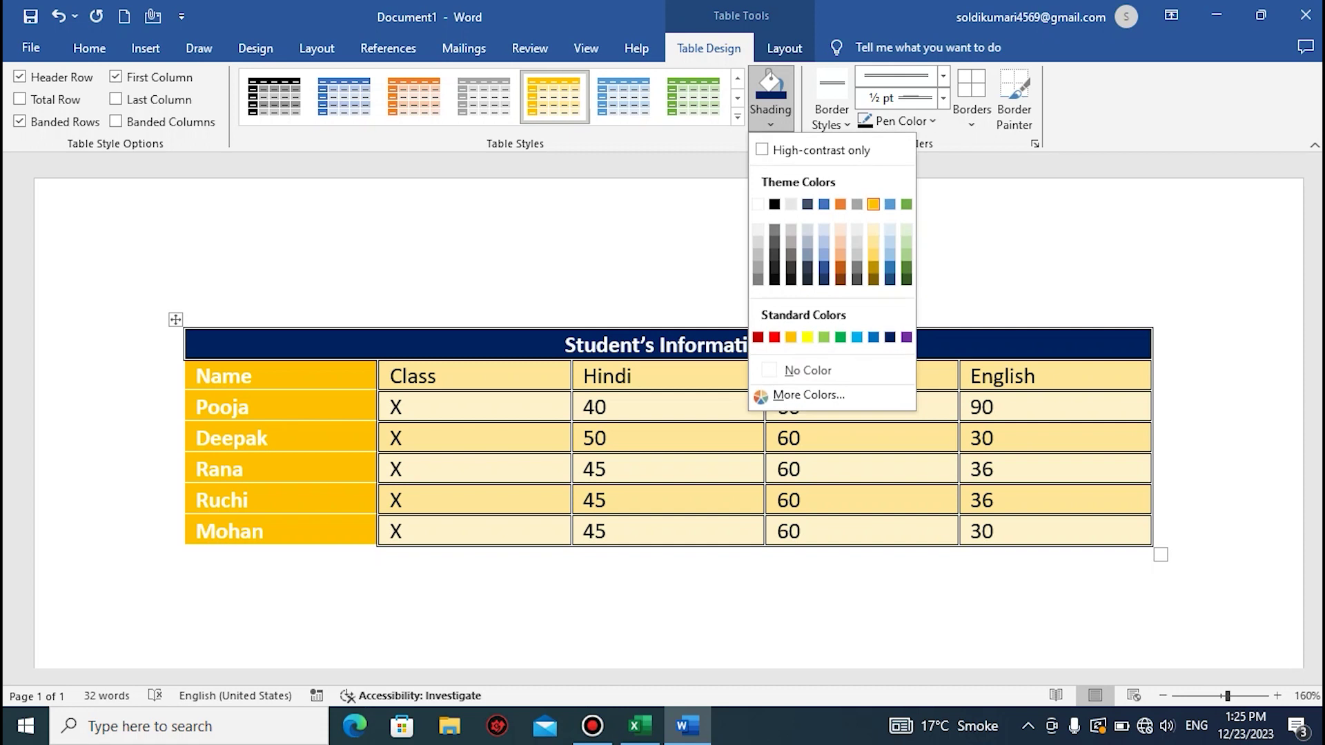
{"action": "left_click", "coordinate": [248, 499]}
{"action": "left_click", "coordinate": [402, 407]}
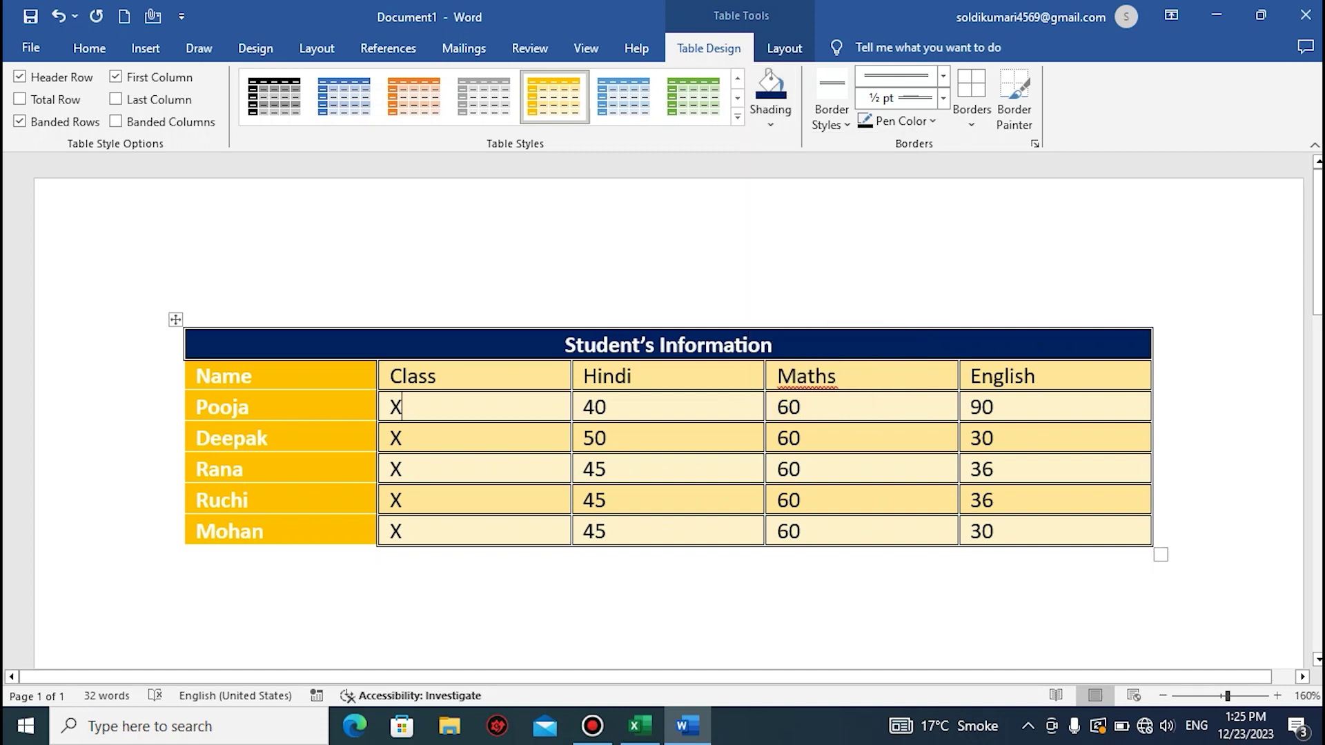
- Shade the Name column, from its heading to the last student, with the standard Light Blue color
{"action": "left_click_drag", "start_coordinate": [221, 376], "coordinate": [289, 532]}
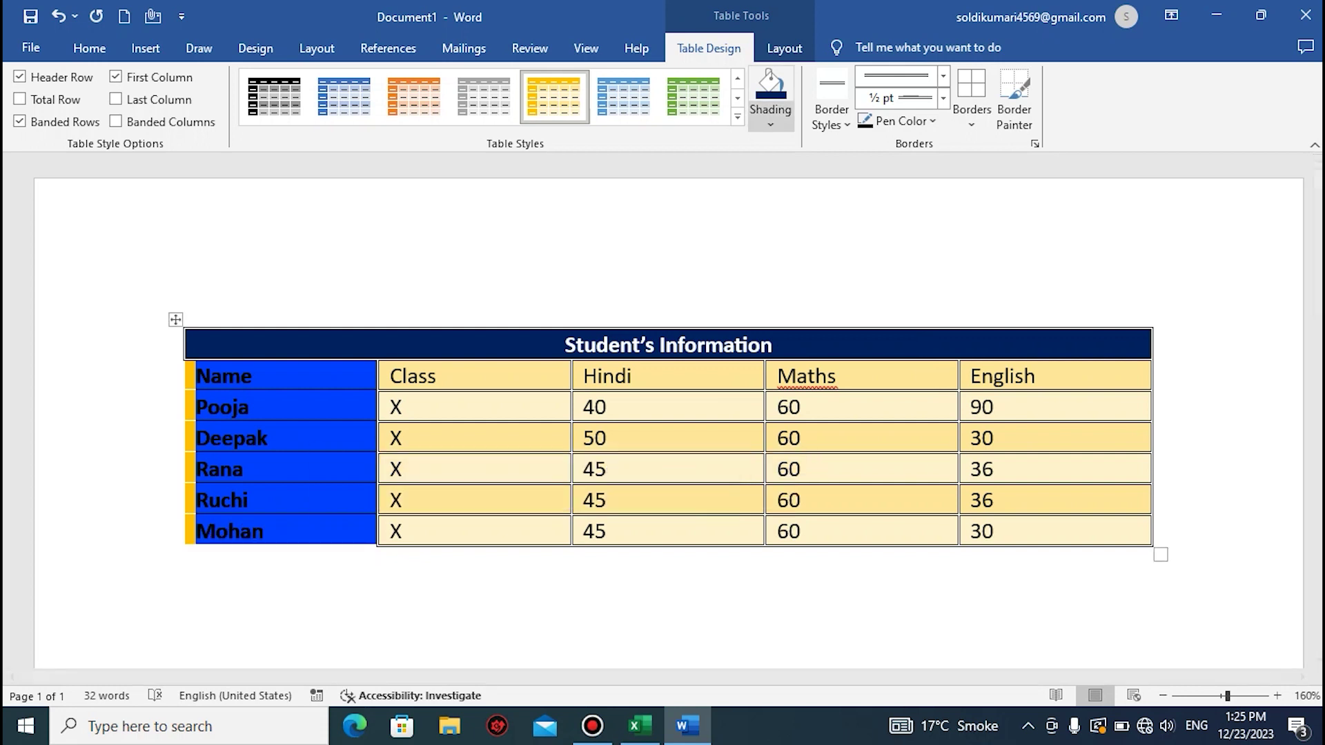
{"action": "left_click", "coordinate": [770, 123]}
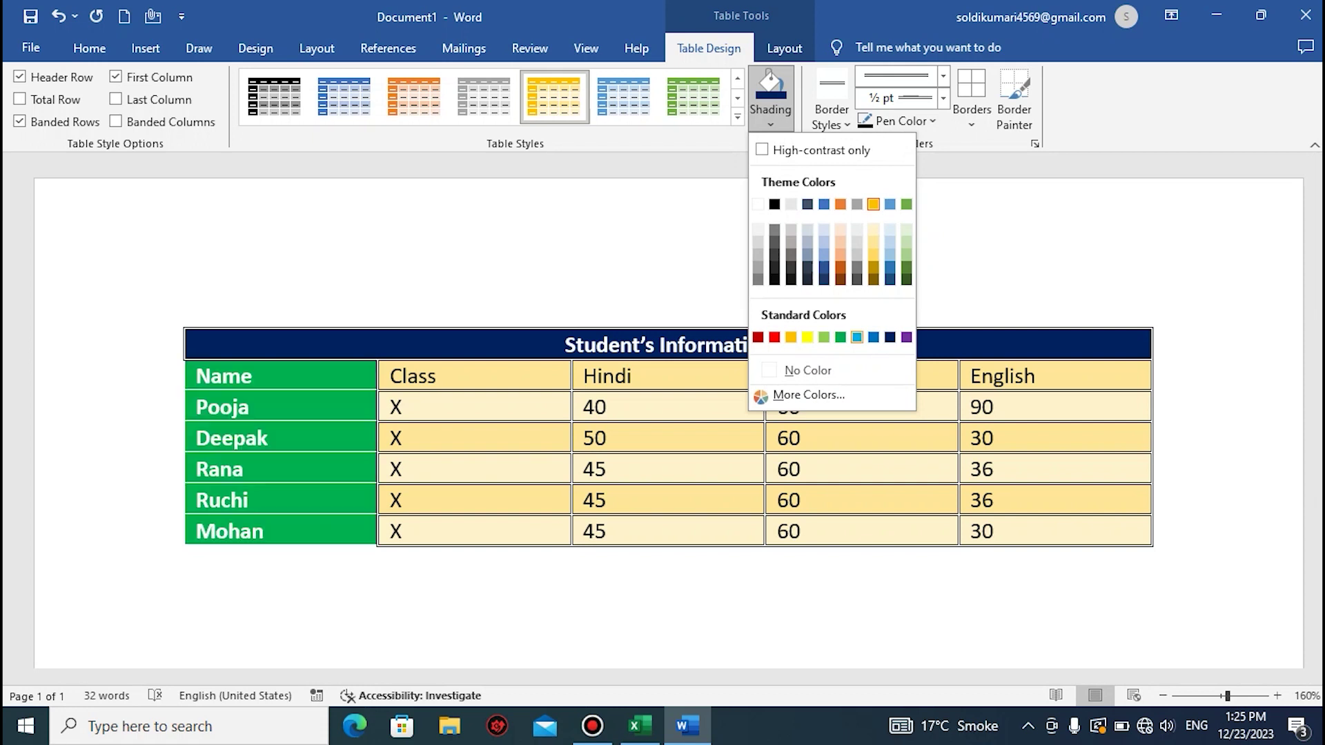
{"action": "left_click", "coordinate": [856, 337]}
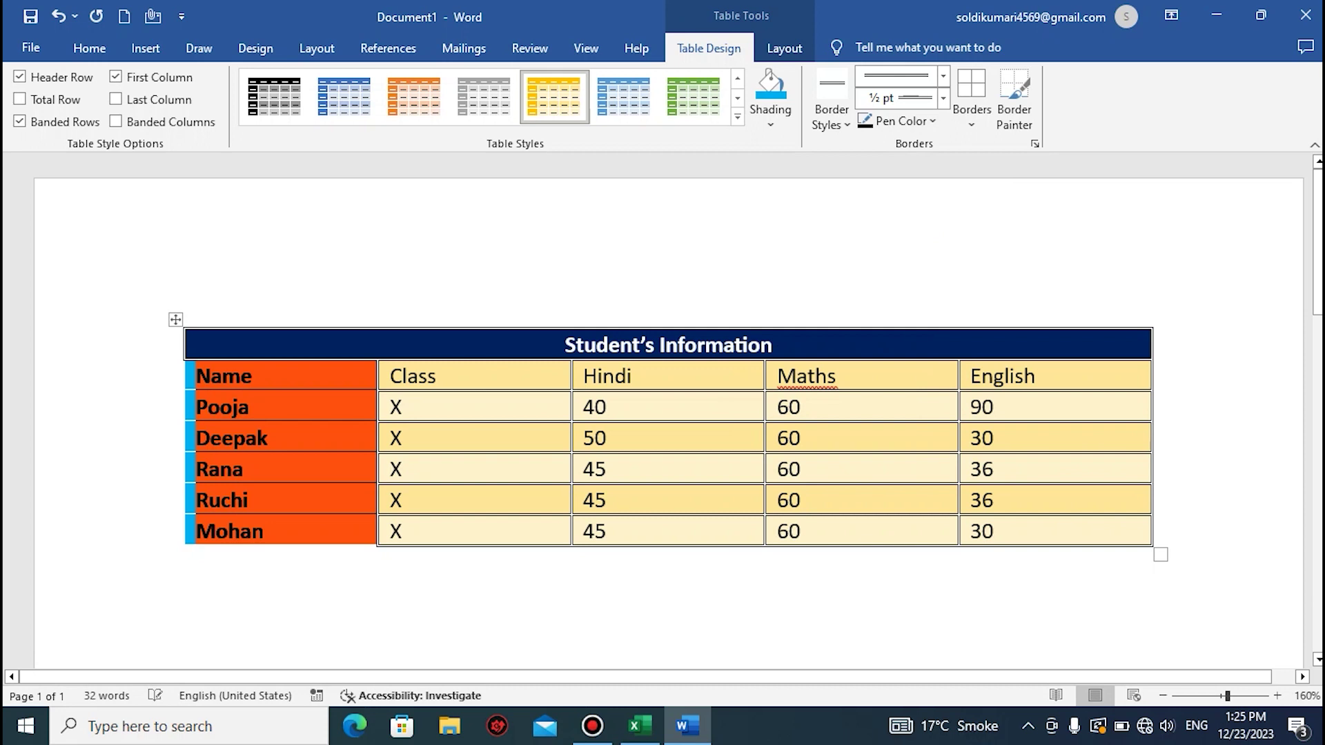
{"action": "left_click", "coordinate": [175, 319]}
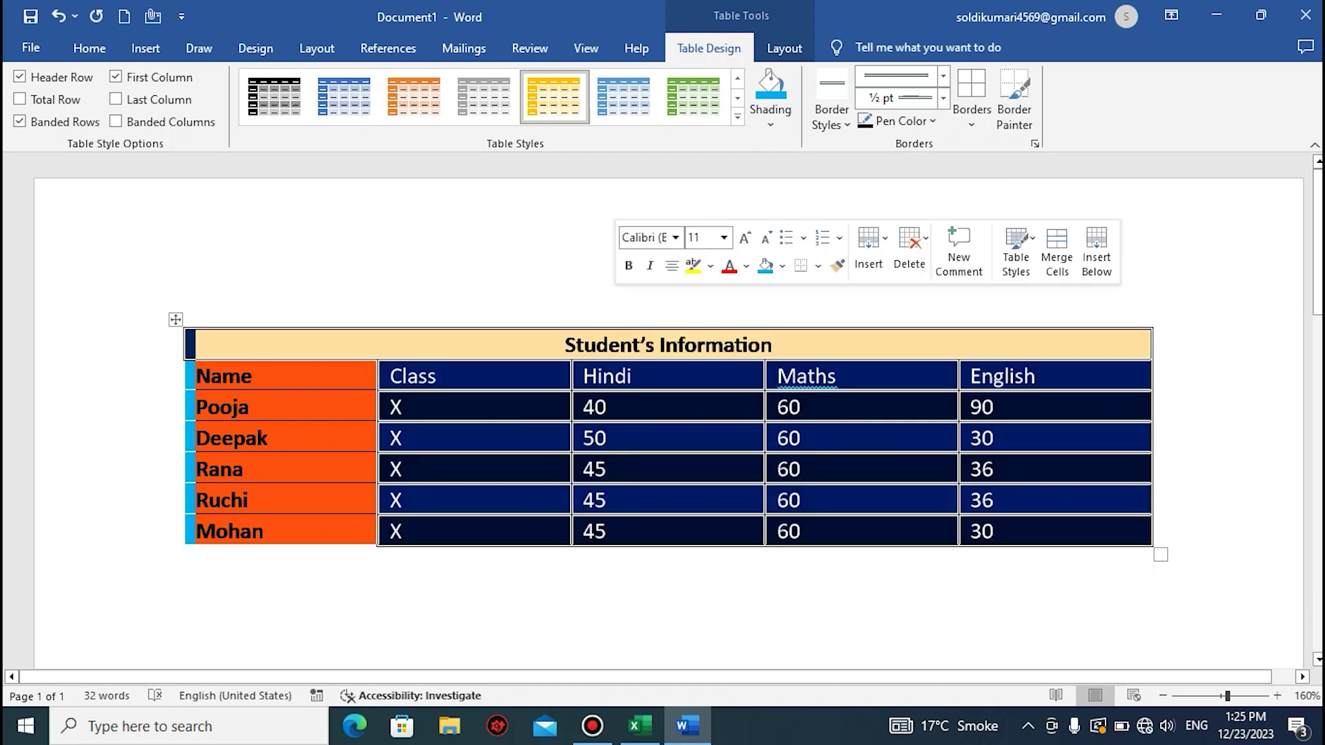
{"action": "left_click", "coordinate": [662, 600]}
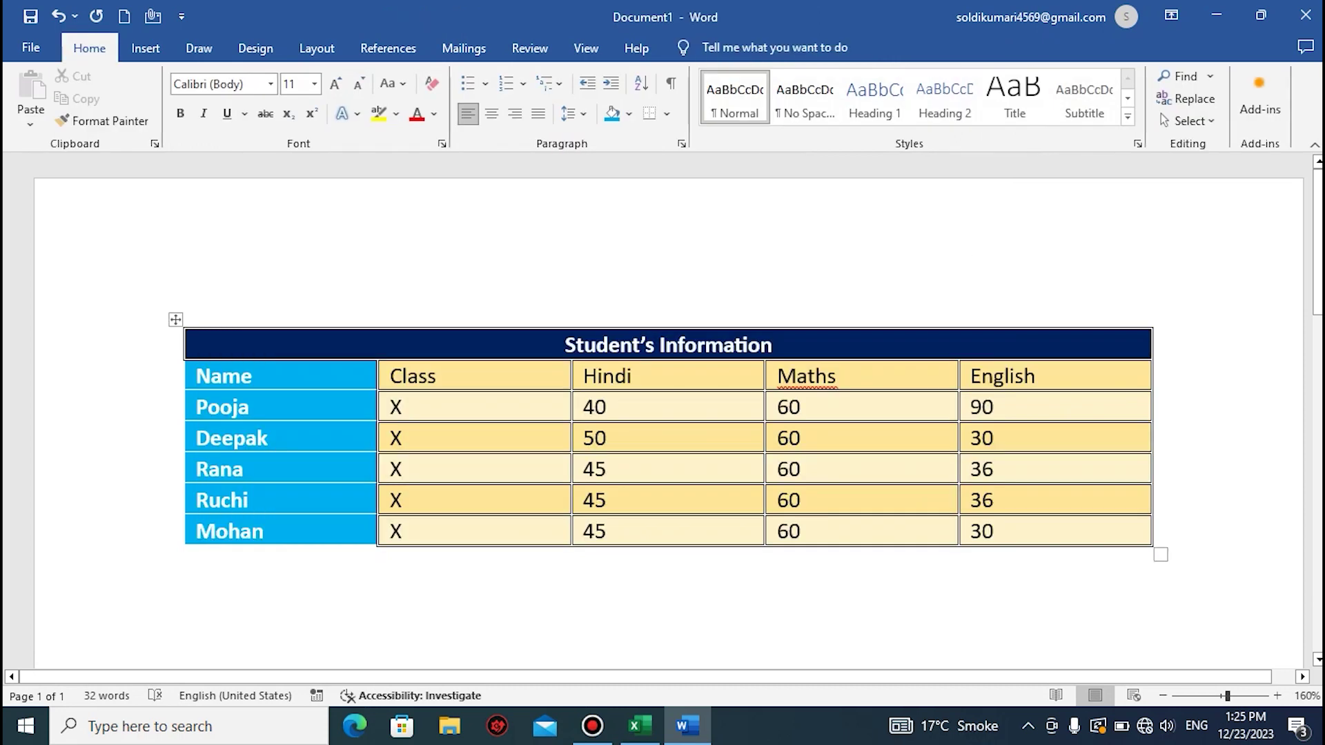
- Merge the Class cells of the second through fifth students into one cell
{"action": "left_click", "coordinate": [402, 438]}
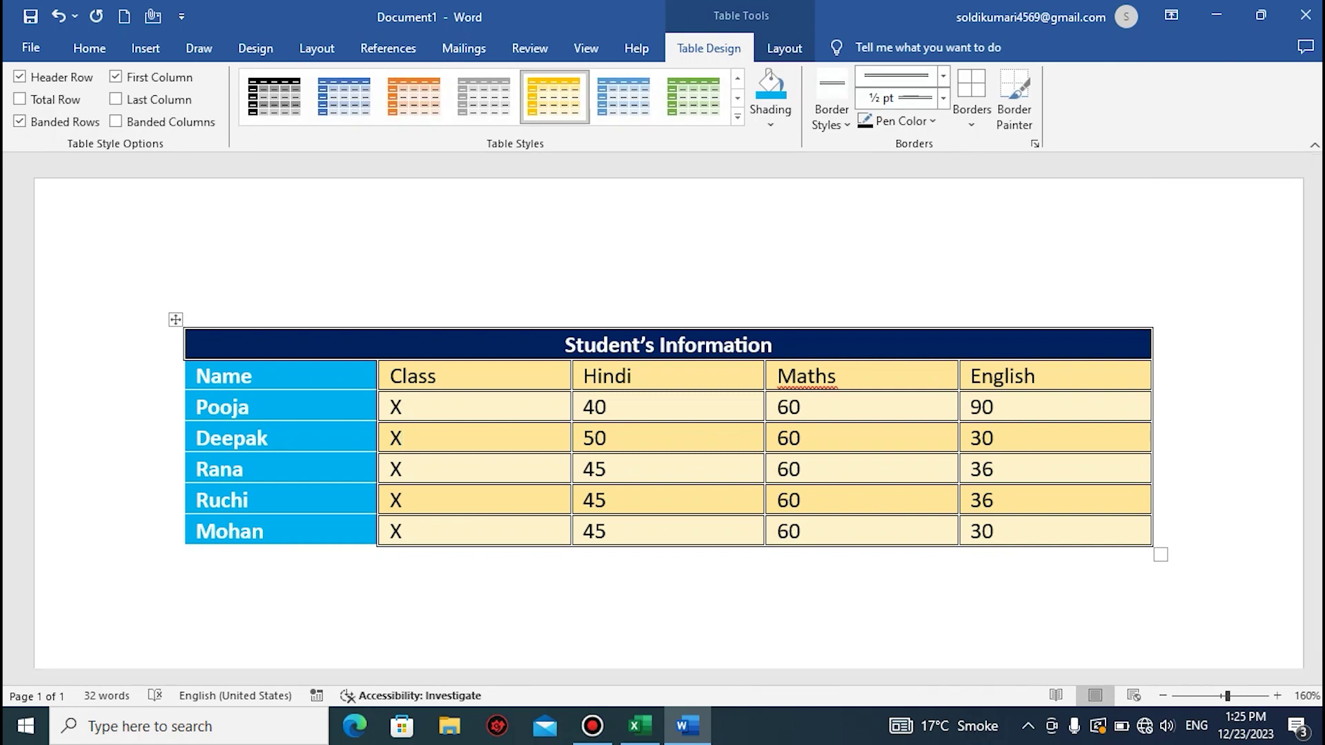
{"action": "left_click", "coordinate": [785, 47]}
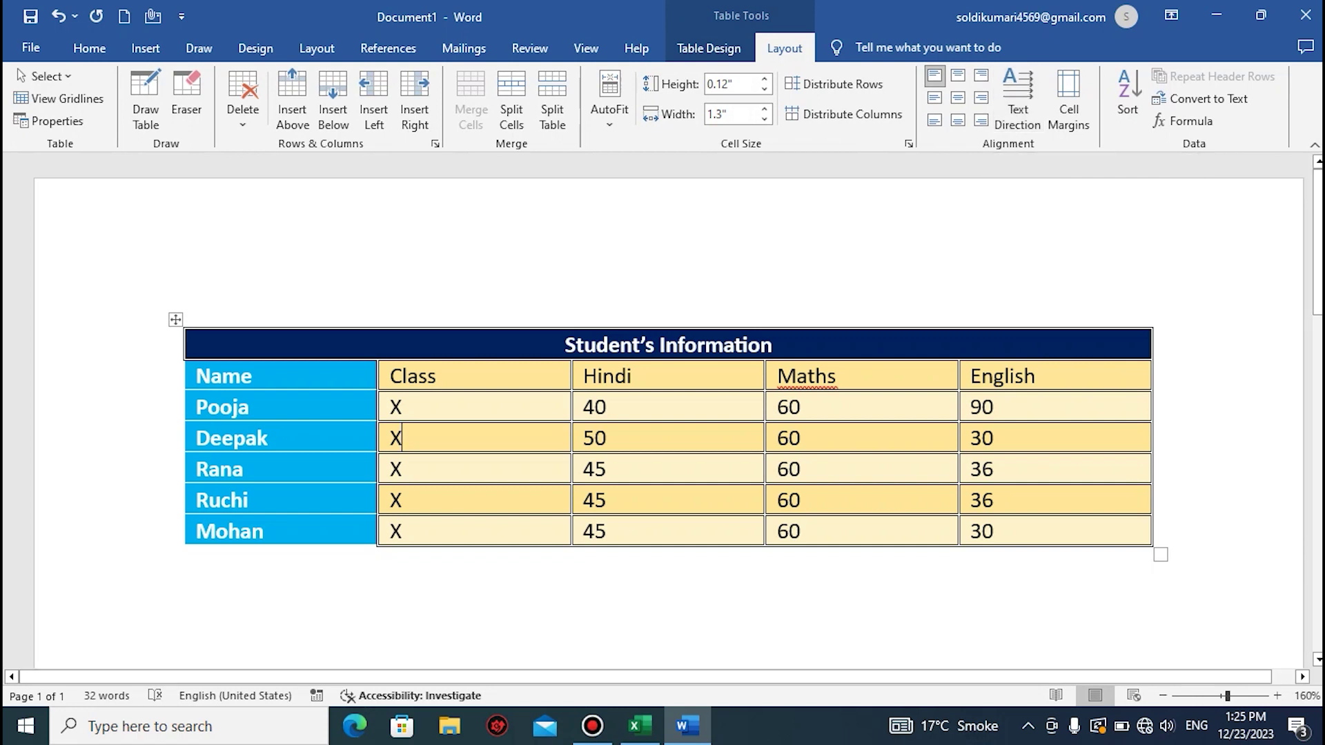
{"action": "left_click_drag", "start_coordinate": [476, 438], "coordinate": [476, 531]}
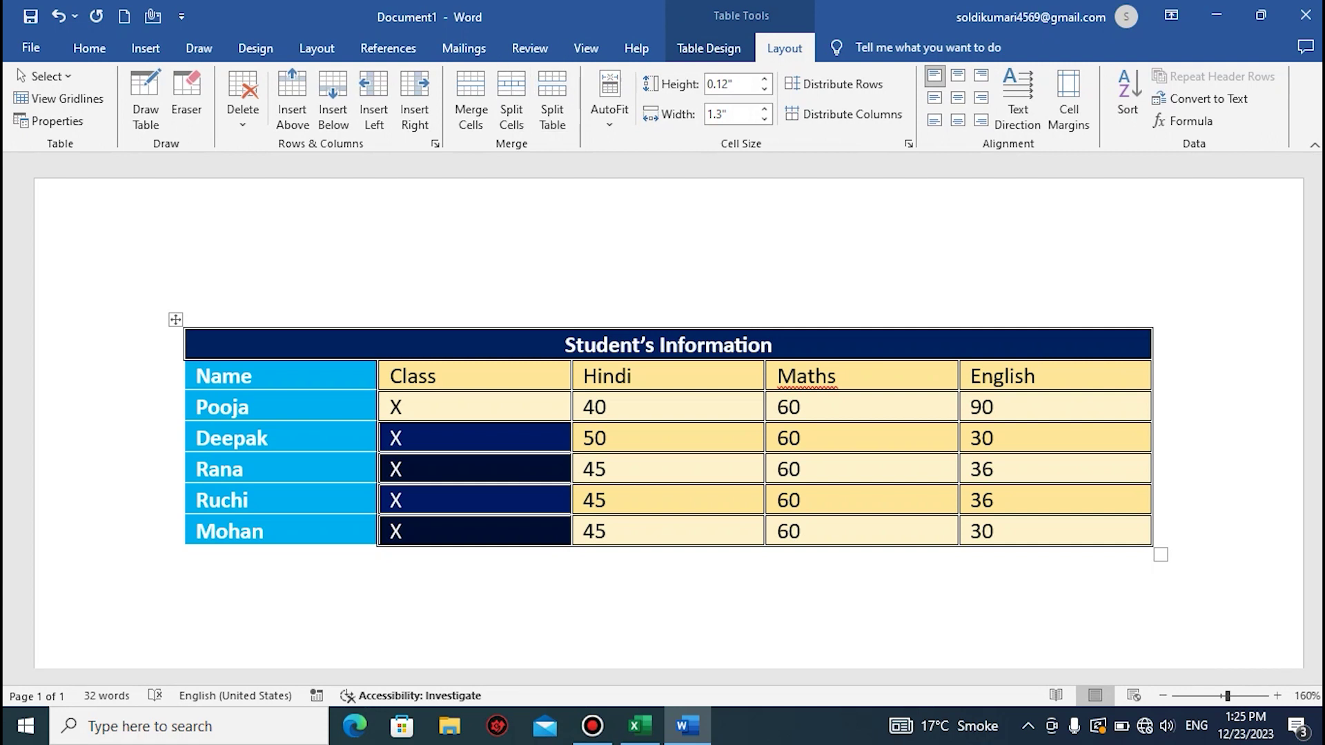
{"action": "left_click", "coordinate": [471, 100]}
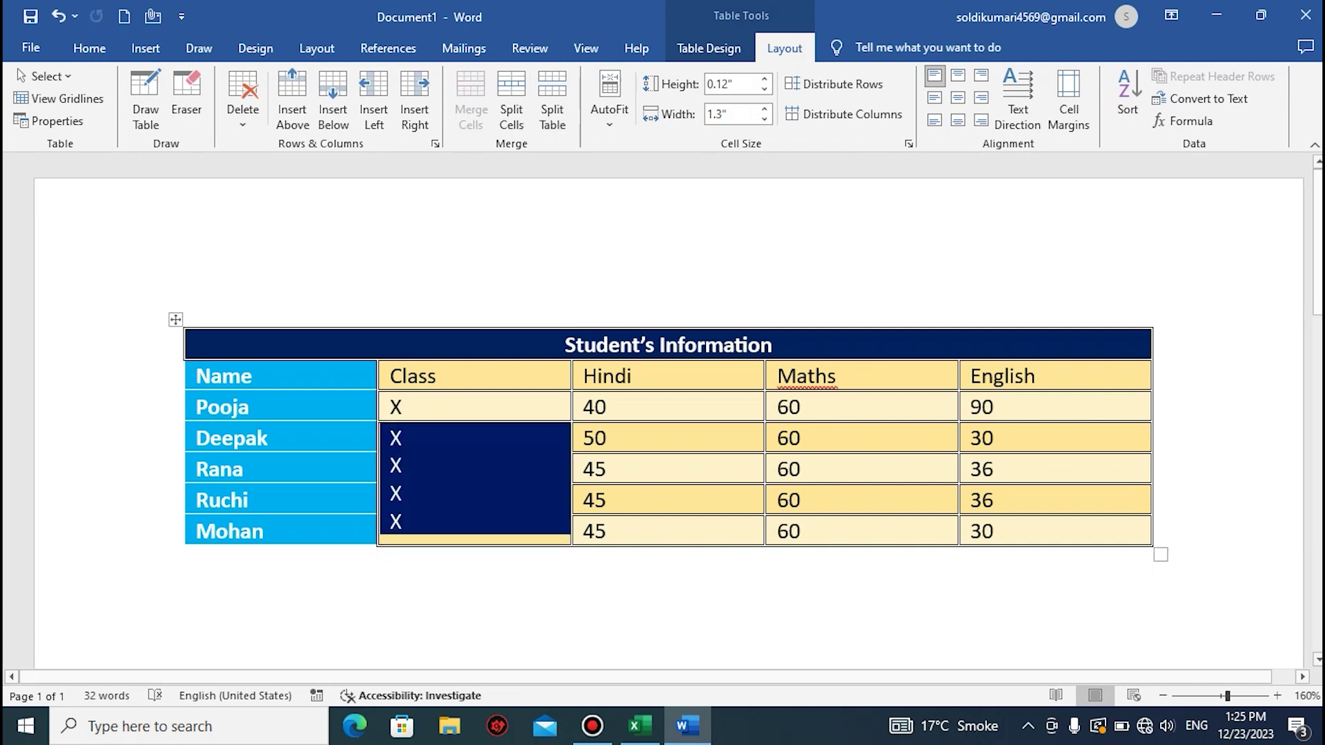
- Merge the first student's Class cell with the merged Class cell below it, making one cell for all five students
{"action": "left_click", "coordinate": [403, 466]}
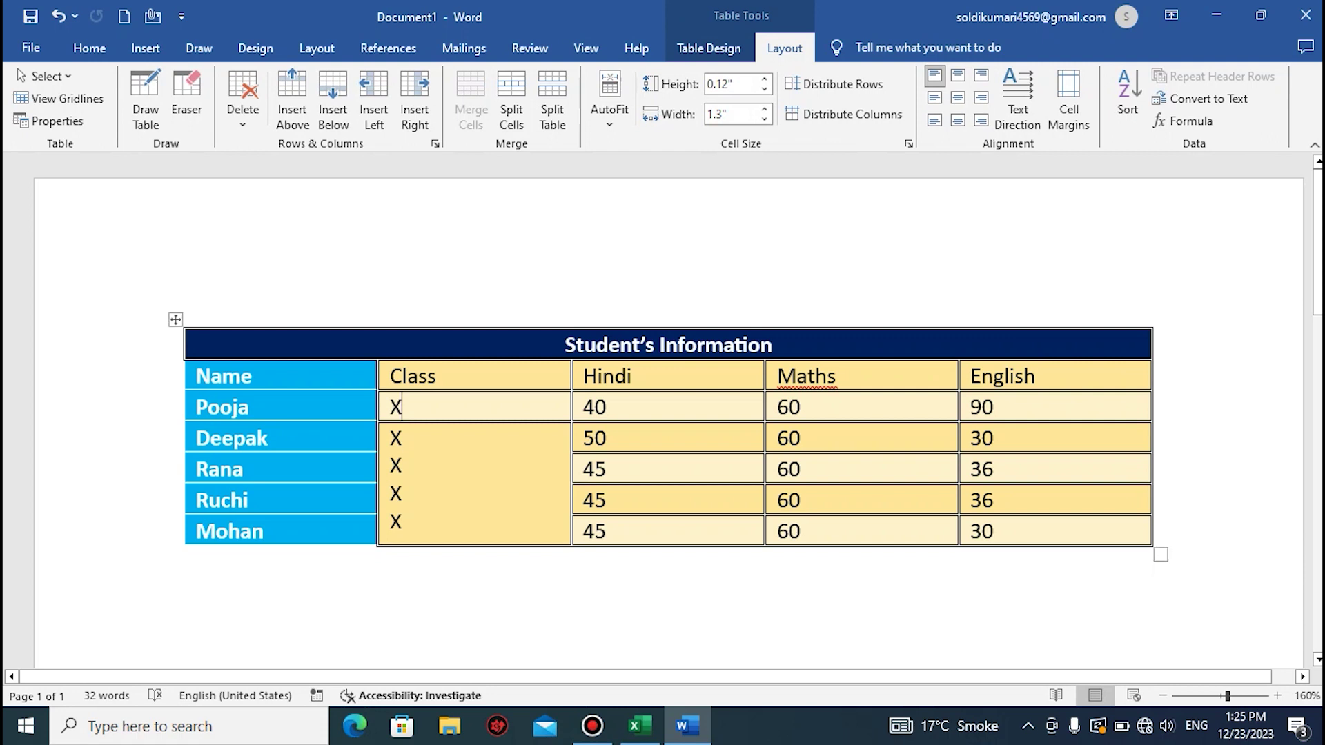
{"action": "key", "text": "ctrl+shift+End"}
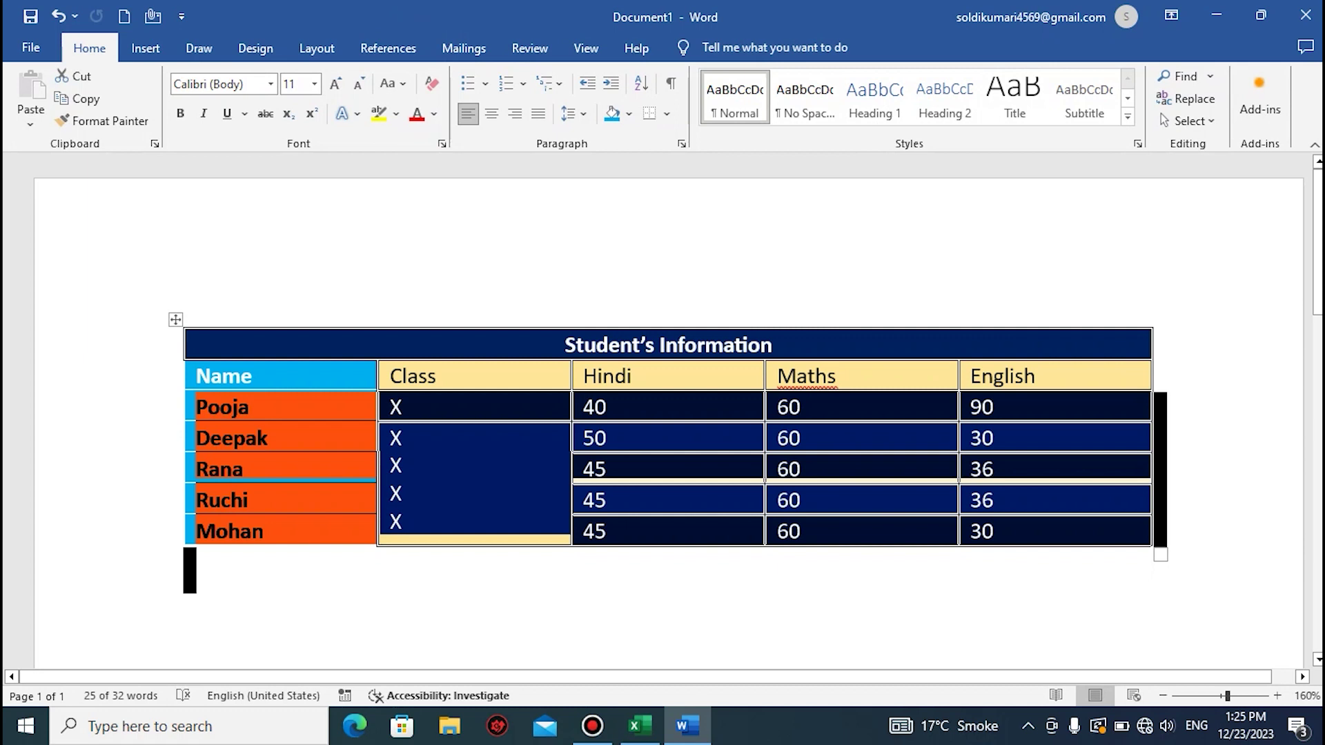
{"action": "left_click_drag", "start_coordinate": [586, 566], "coordinate": [587, 338]}
{"action": "left_click", "coordinate": [402, 465]}
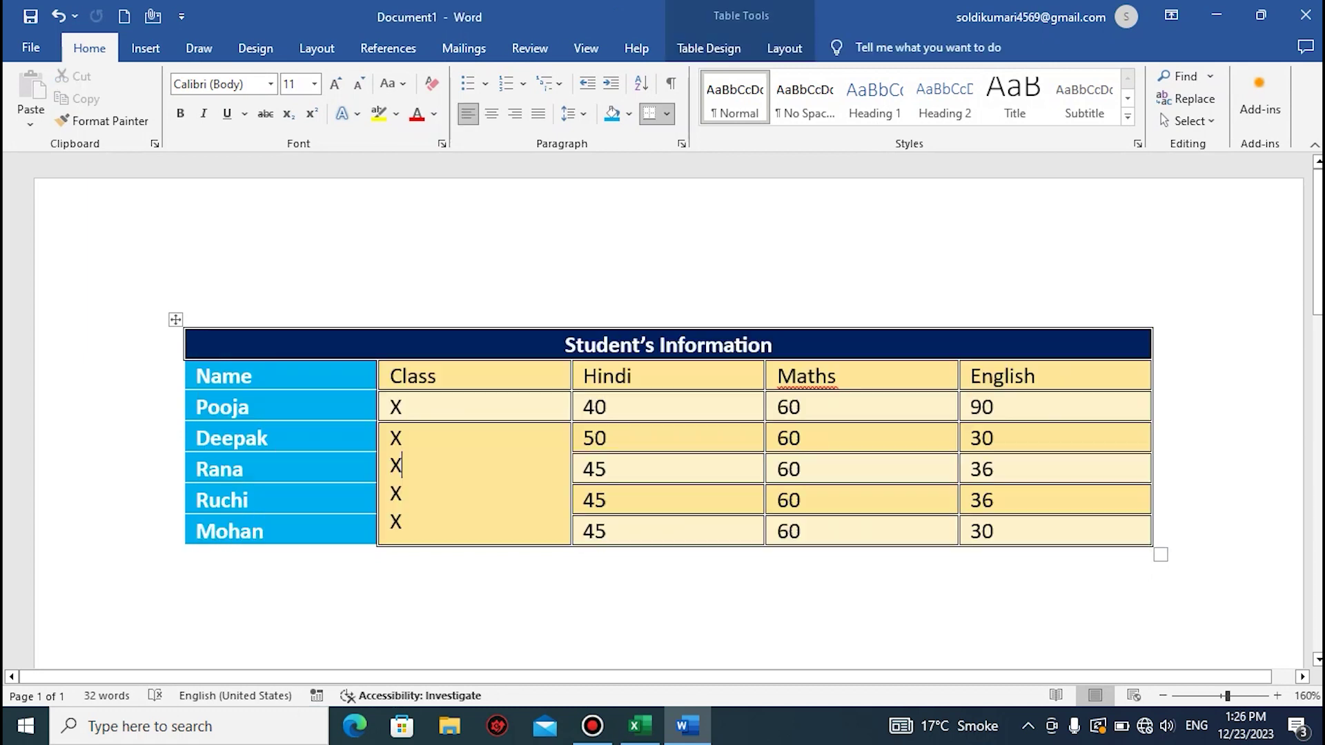
{"action": "left_click_drag", "start_coordinate": [403, 466], "coordinate": [402, 407]}
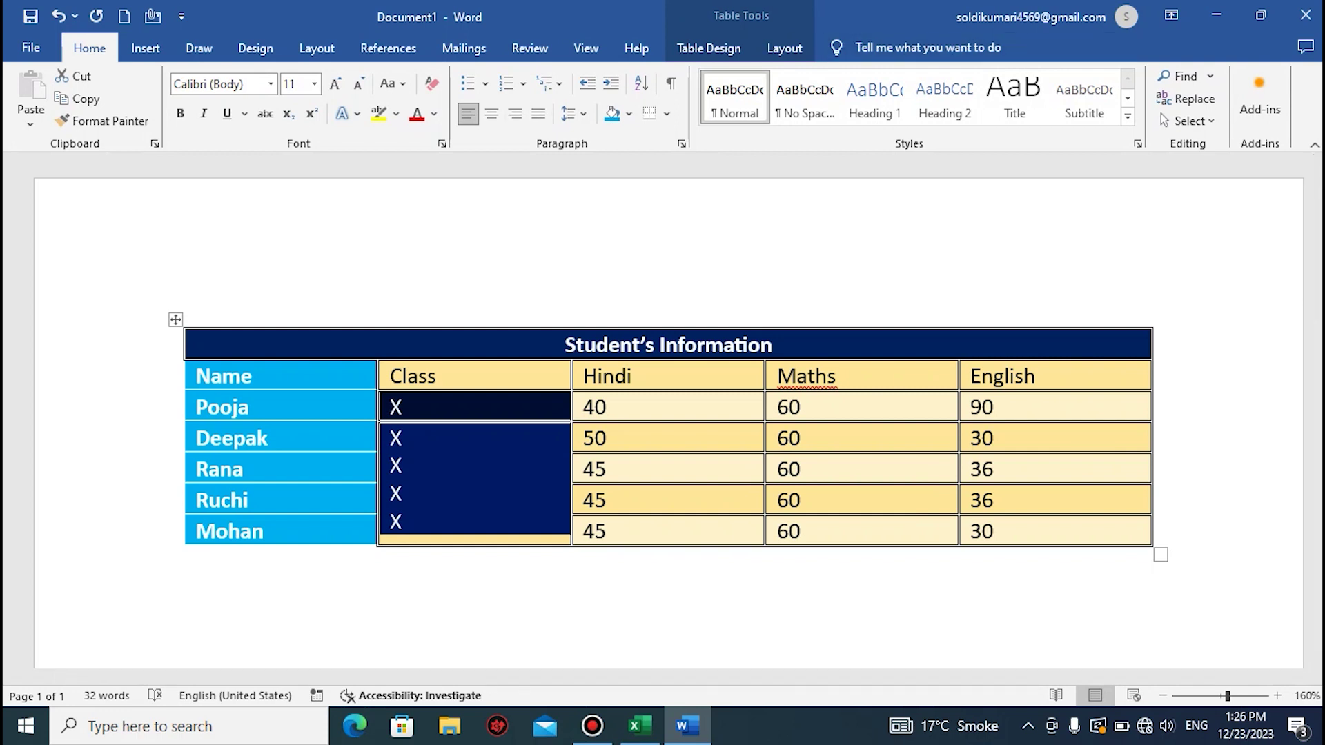
{"action": "left_click", "coordinate": [784, 48]}
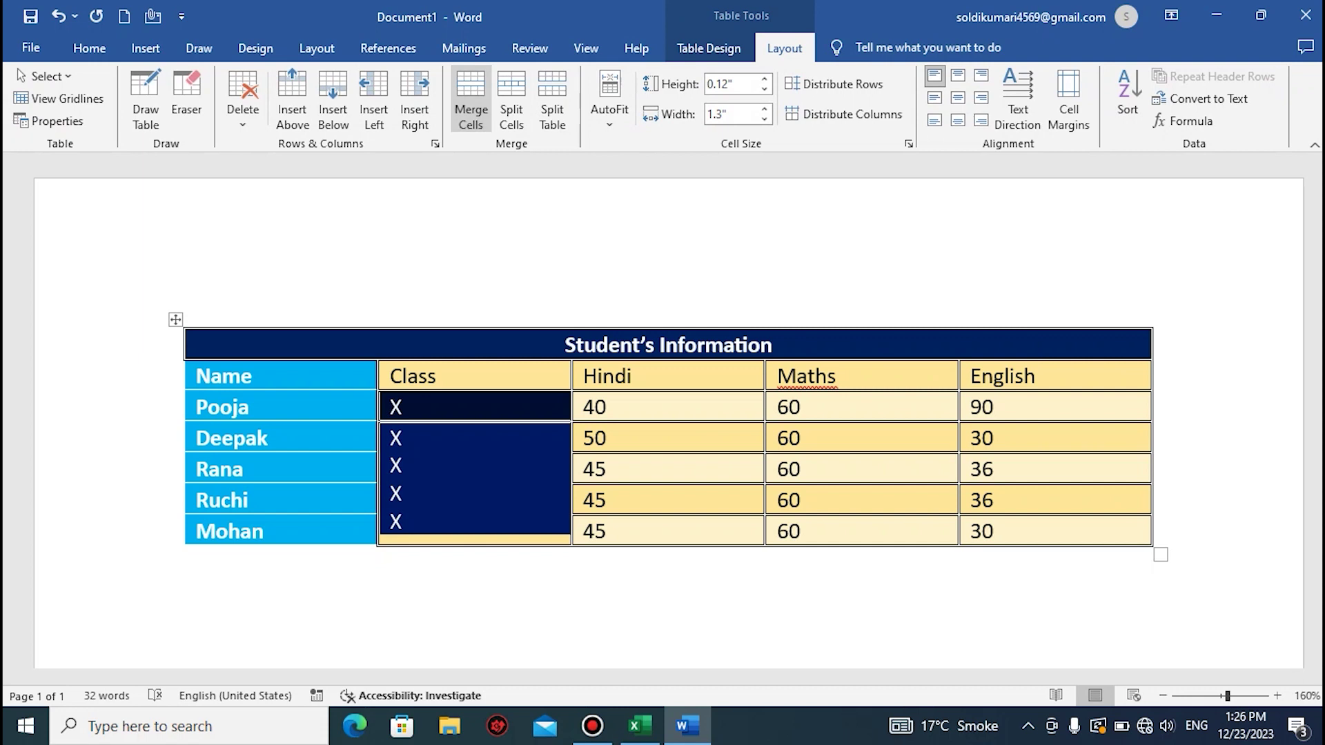
{"action": "left_click", "coordinate": [471, 98]}
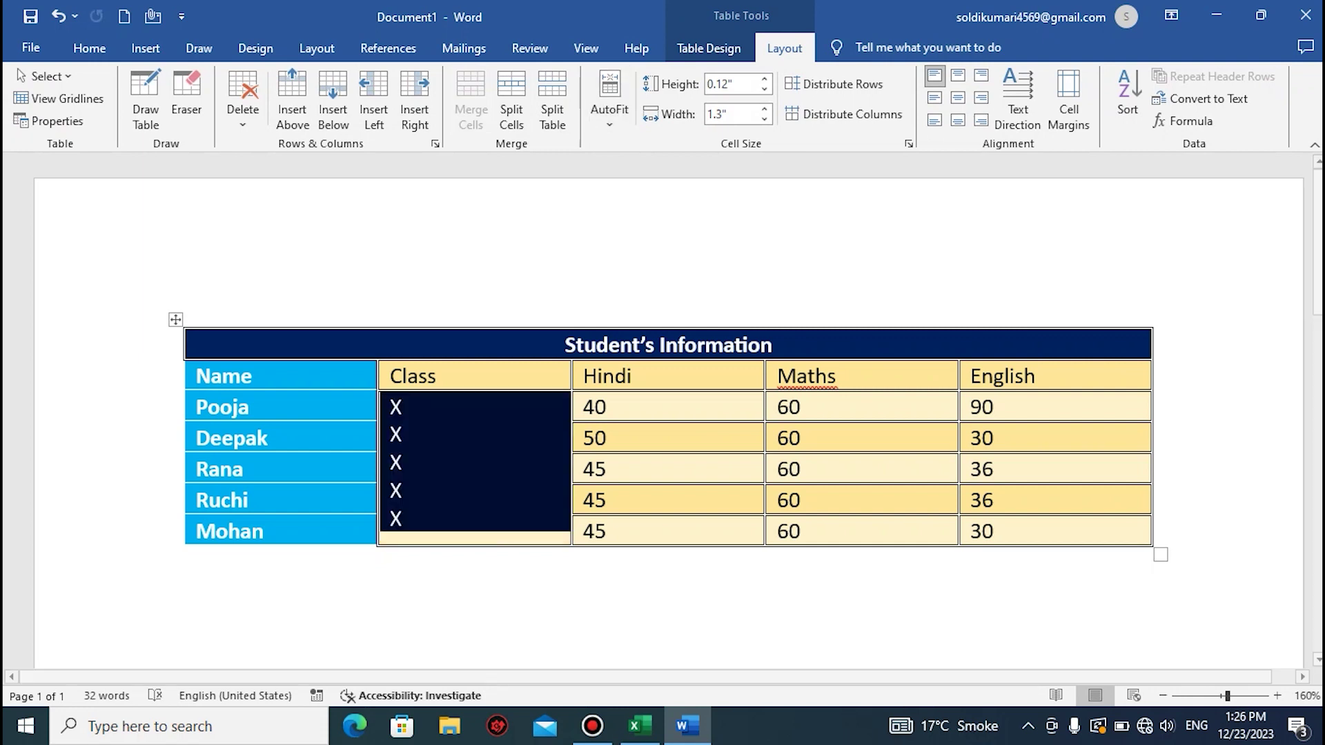
- Rotate the text direction in the merged Class cell and try the center, top center and top left alignments
{"action": "left_click", "coordinate": [1018, 100]}
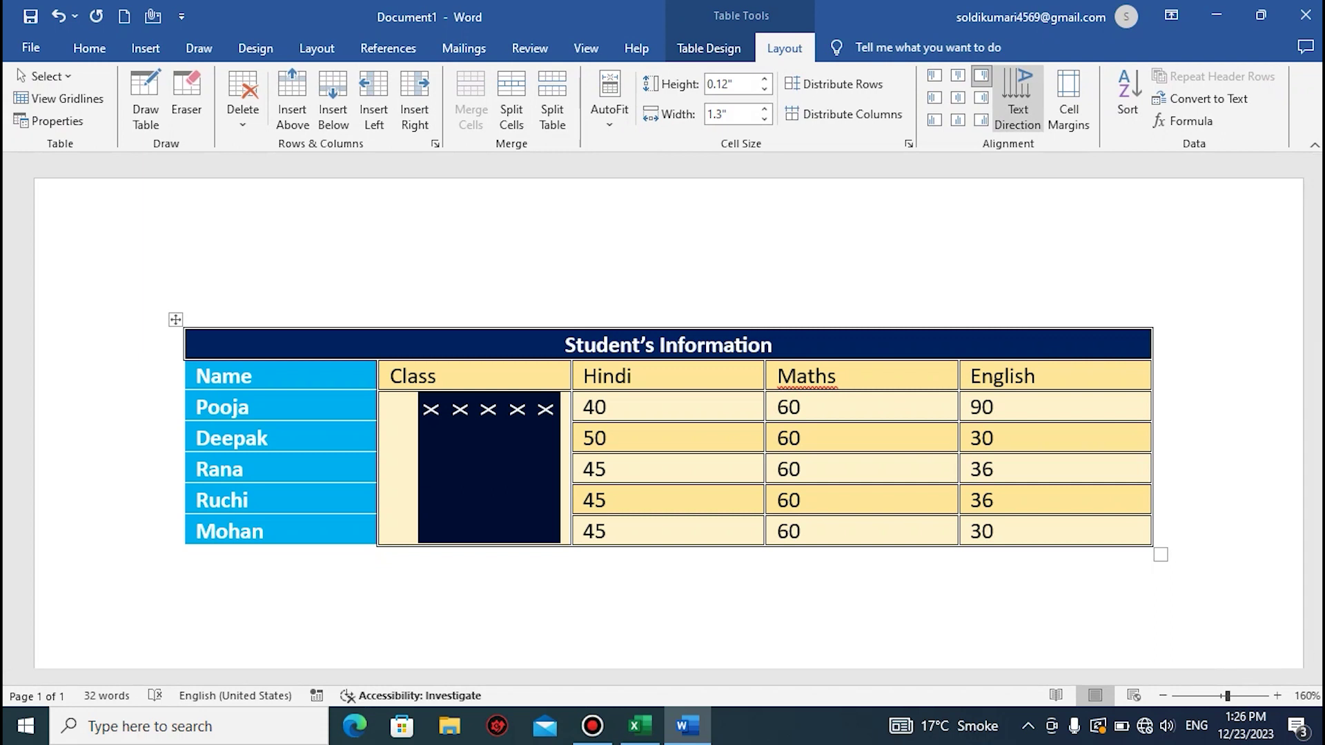
{"action": "left_click", "coordinate": [958, 97]}
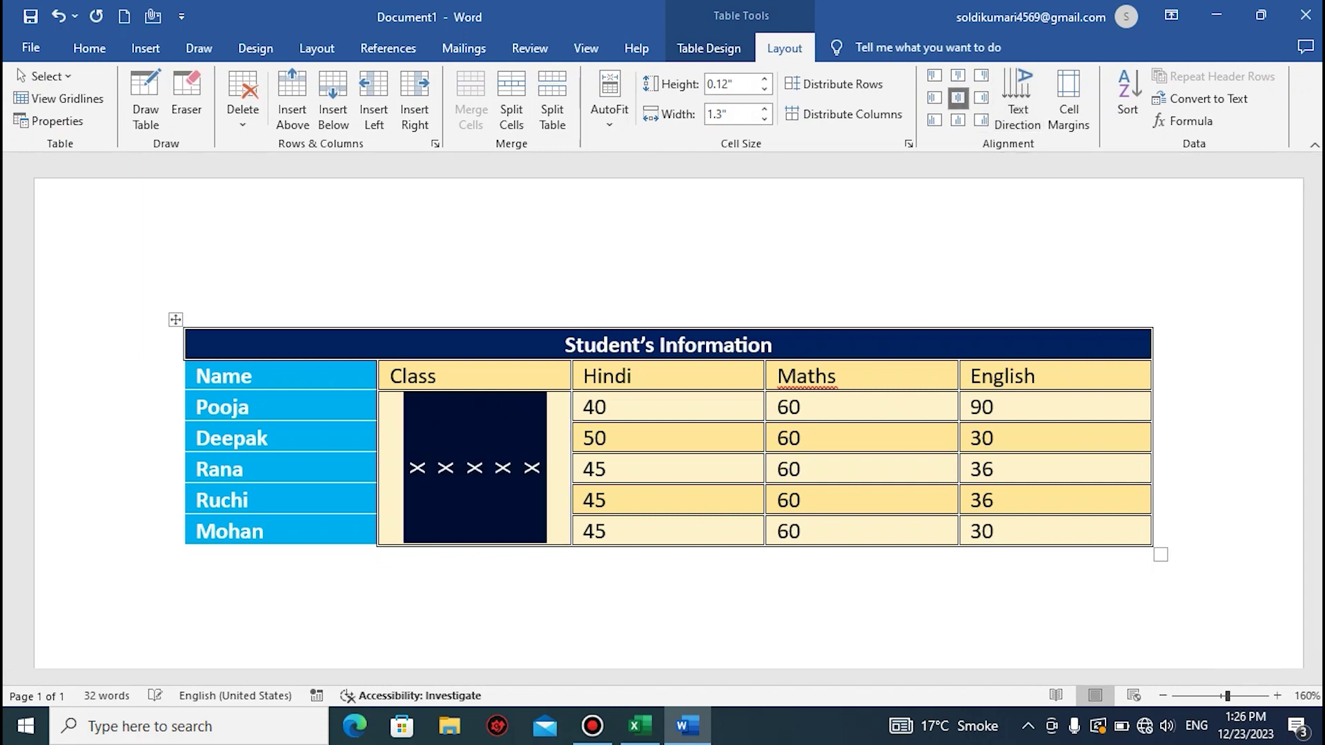
{"action": "left_click", "coordinate": [957, 75]}
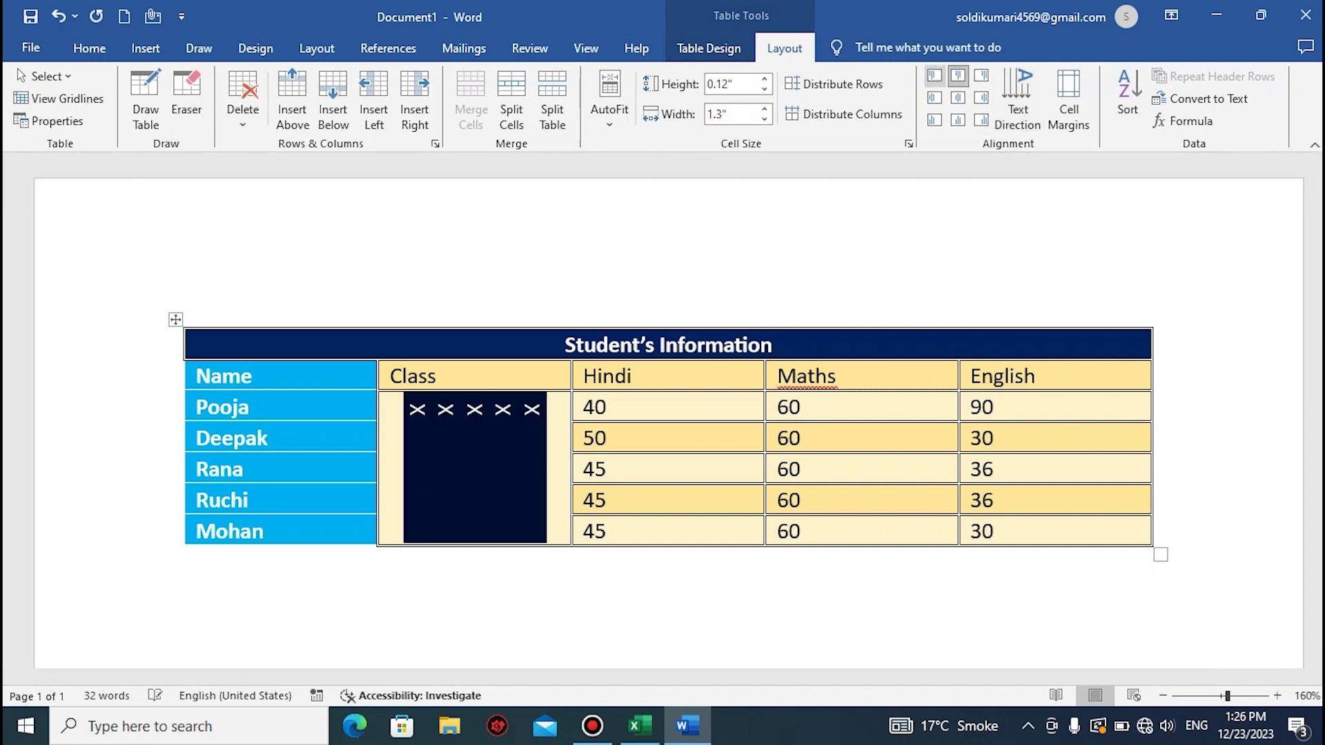
{"action": "left_click", "coordinate": [934, 75]}
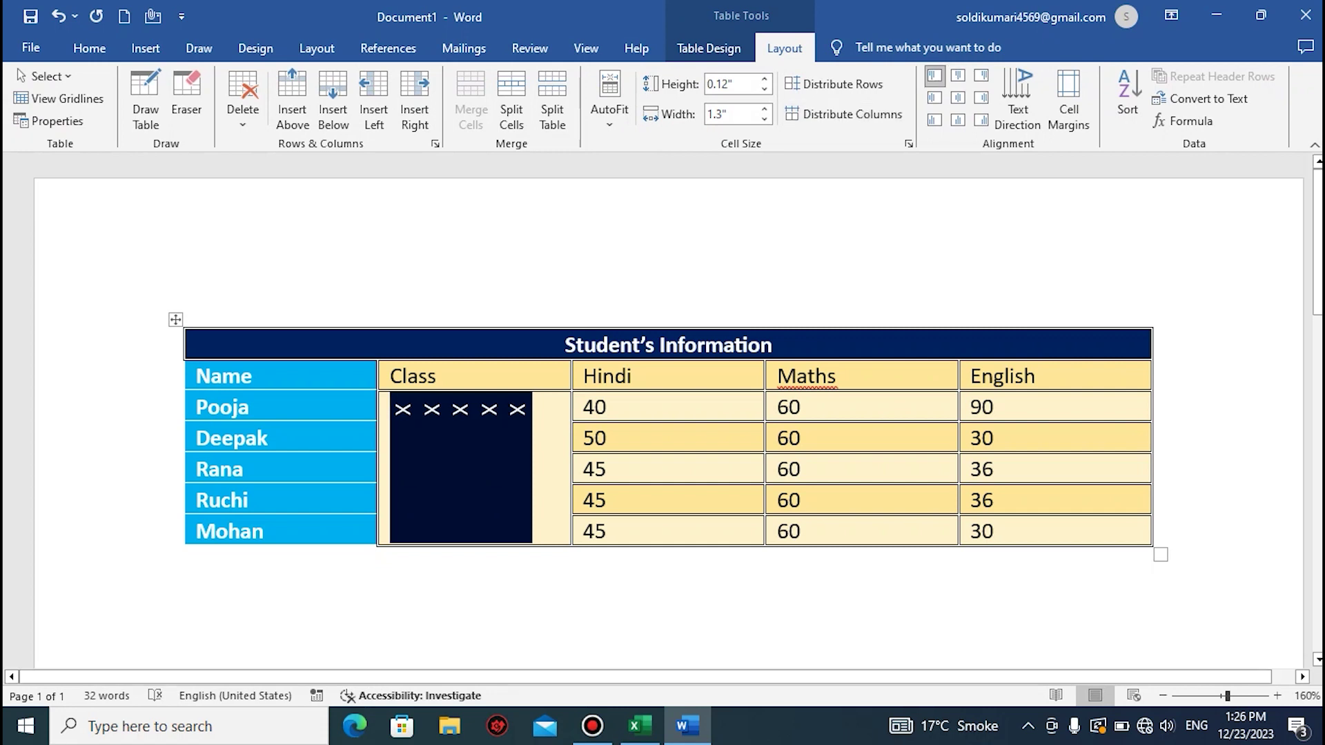
- Replace the contents of the merged Class cell with a single x and center it in the cell
{"action": "key", "text": "Delete"}
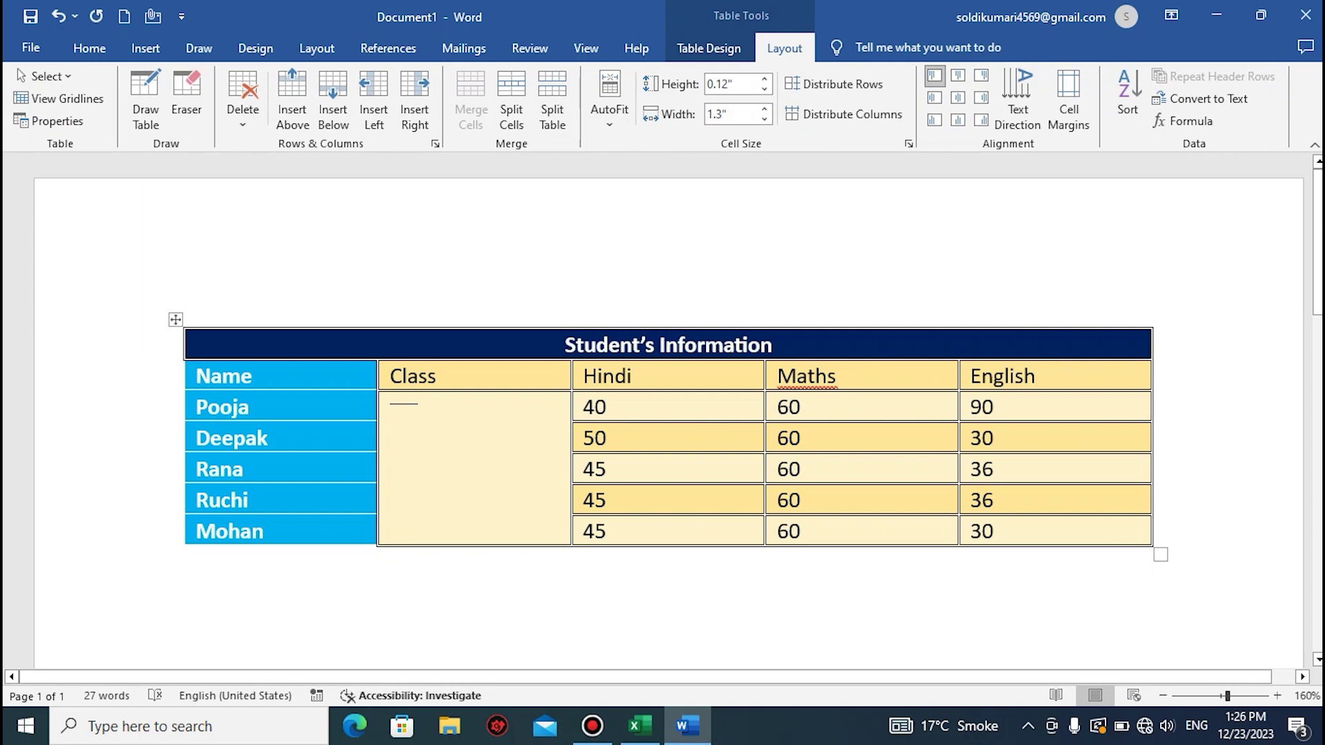
{"action": "type", "text": "x"}
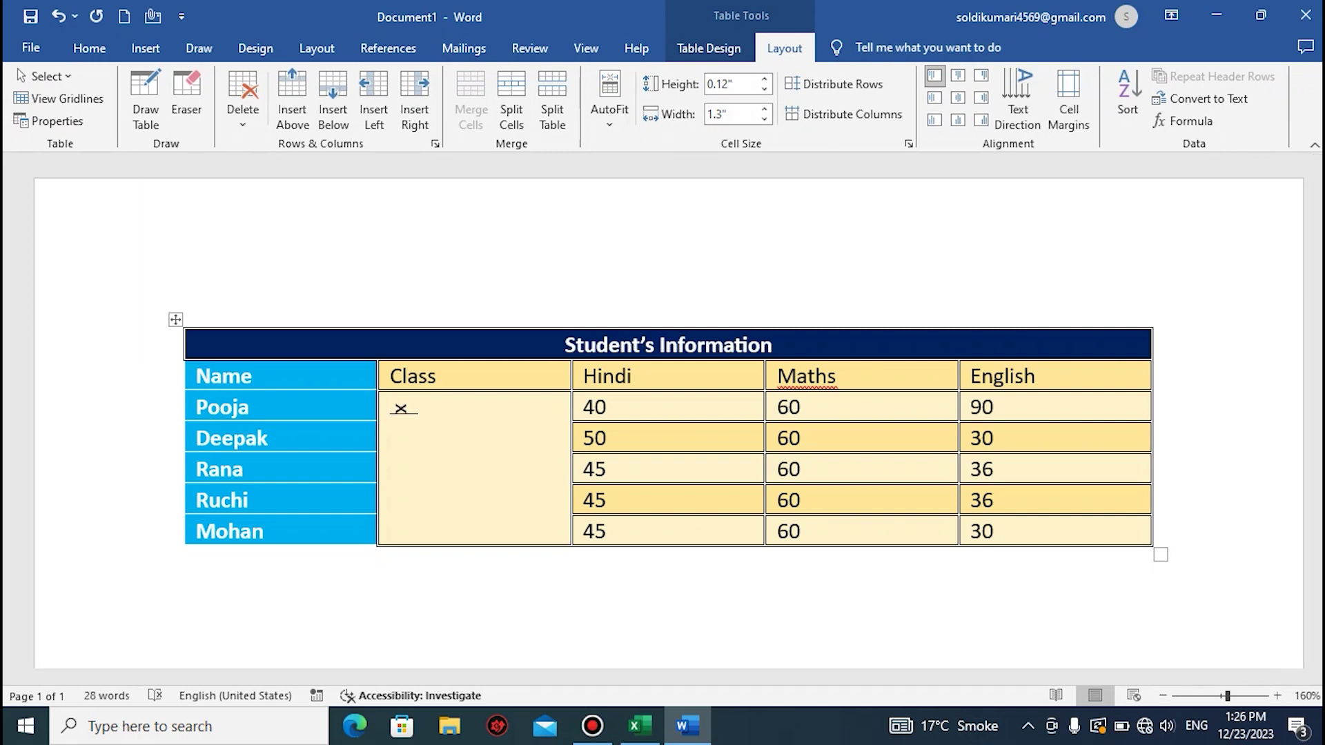
{"action": "left_click", "coordinate": [958, 98]}
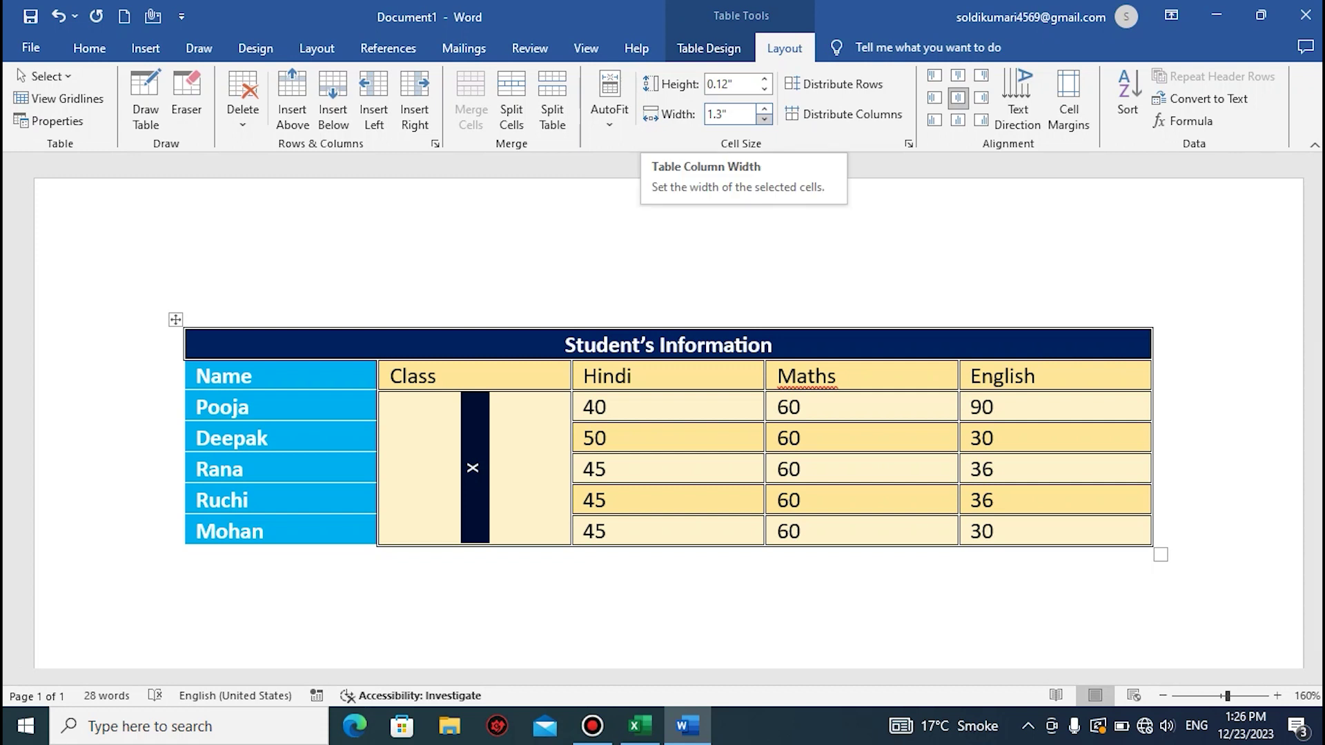
- Try widths of 1.2" and 1.3" for the merged Class cell and set its x to font size 16
{"action": "left_click", "coordinate": [764, 119]}
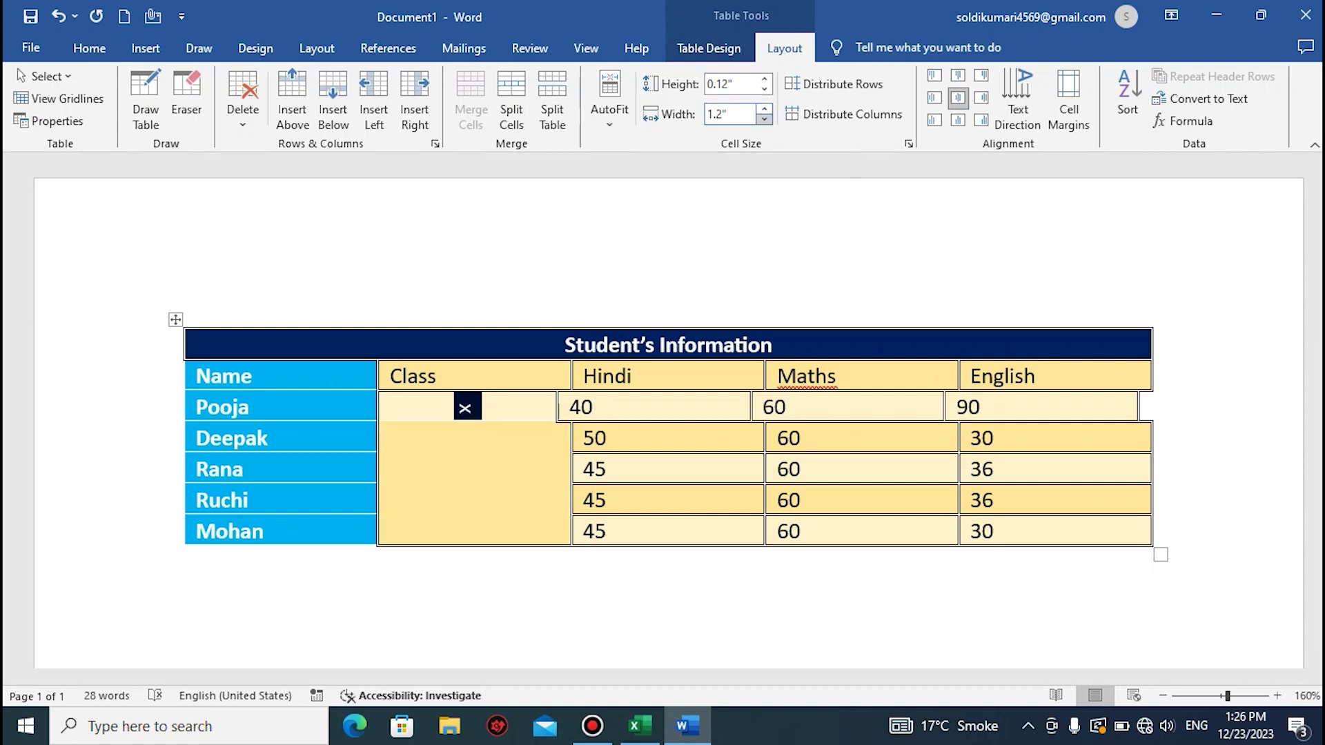
{"action": "left_click", "coordinate": [764, 109]}
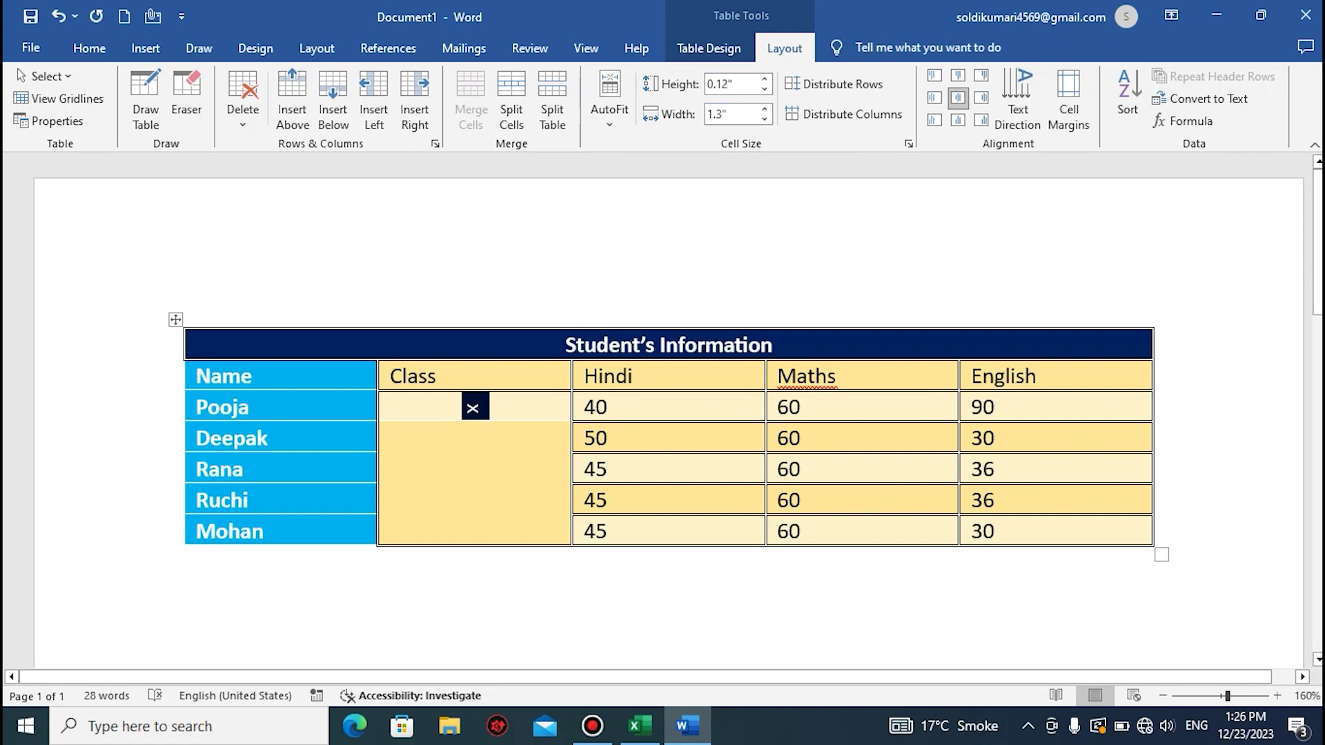
{"action": "left_click", "coordinate": [89, 48]}
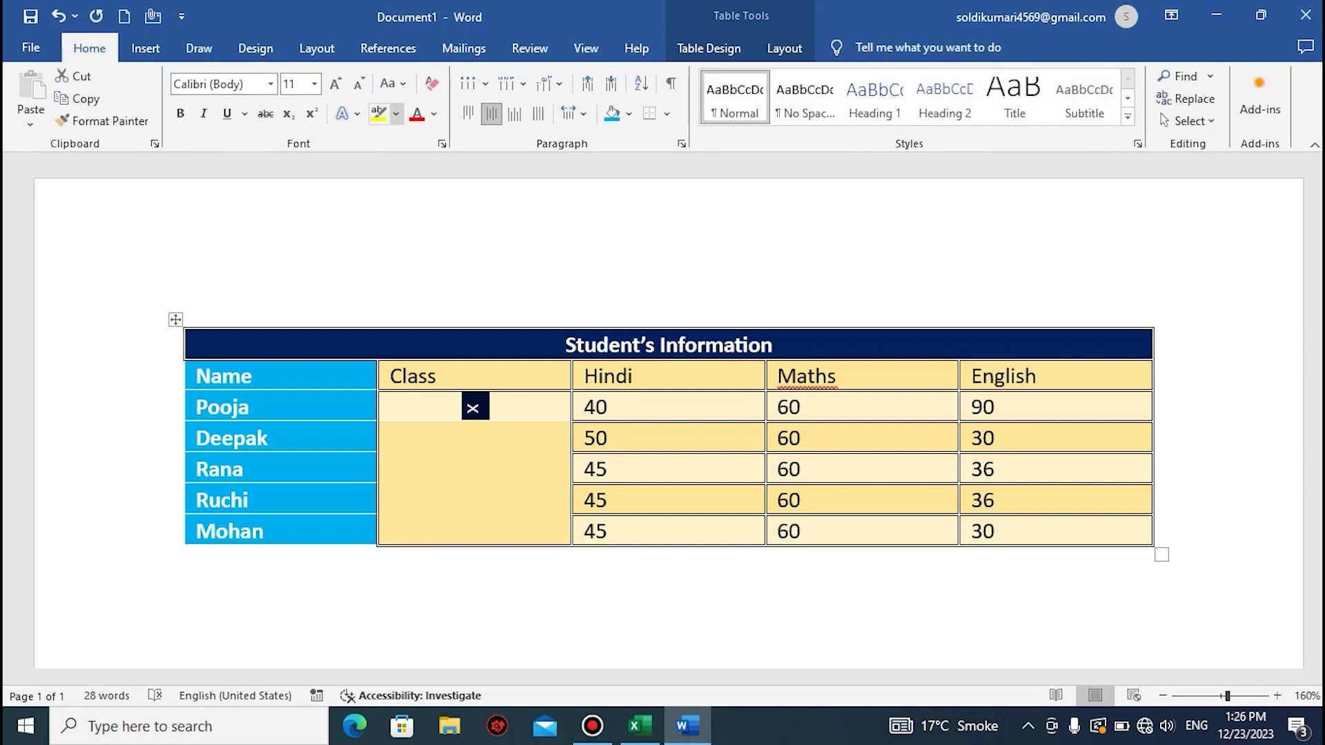
{"action": "left_click", "coordinate": [314, 84]}
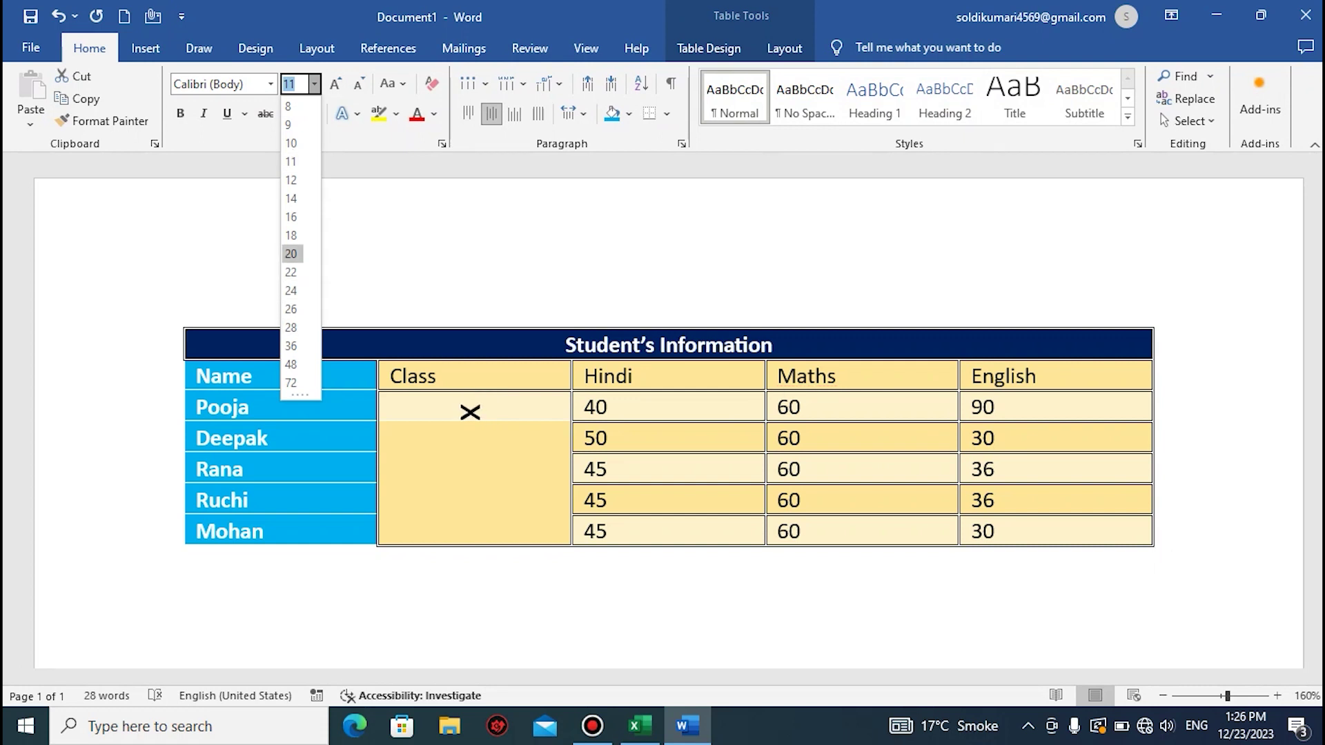
{"action": "left_click", "coordinate": [291, 216]}
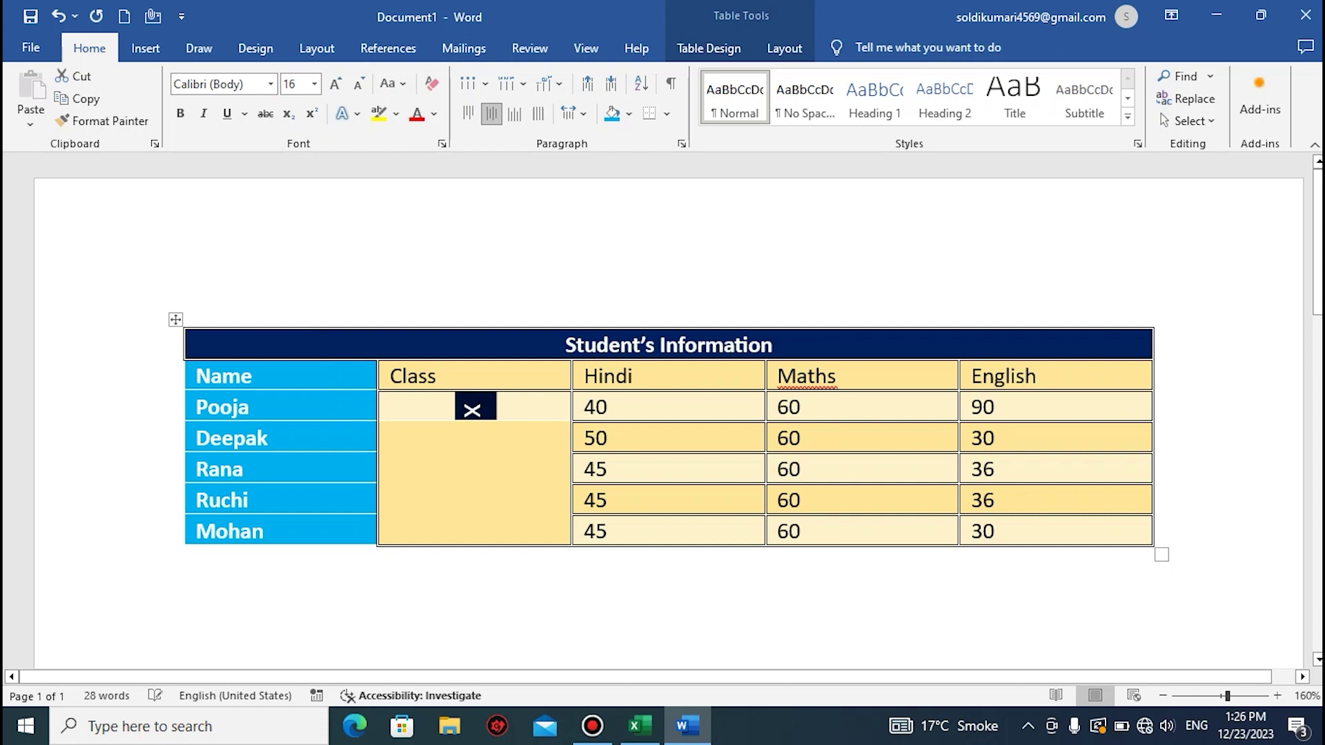
{"action": "left_click", "coordinate": [390, 438]}
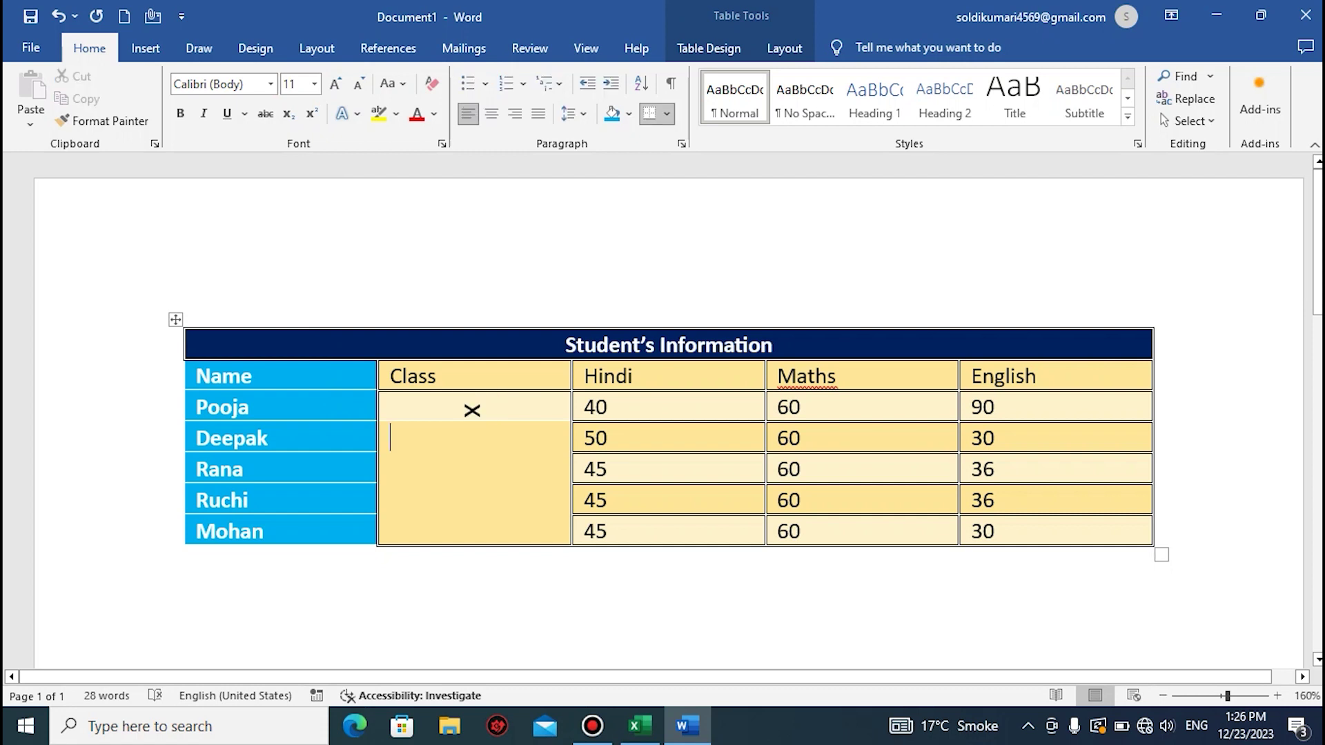
{"action": "left_click", "coordinate": [475, 416]}
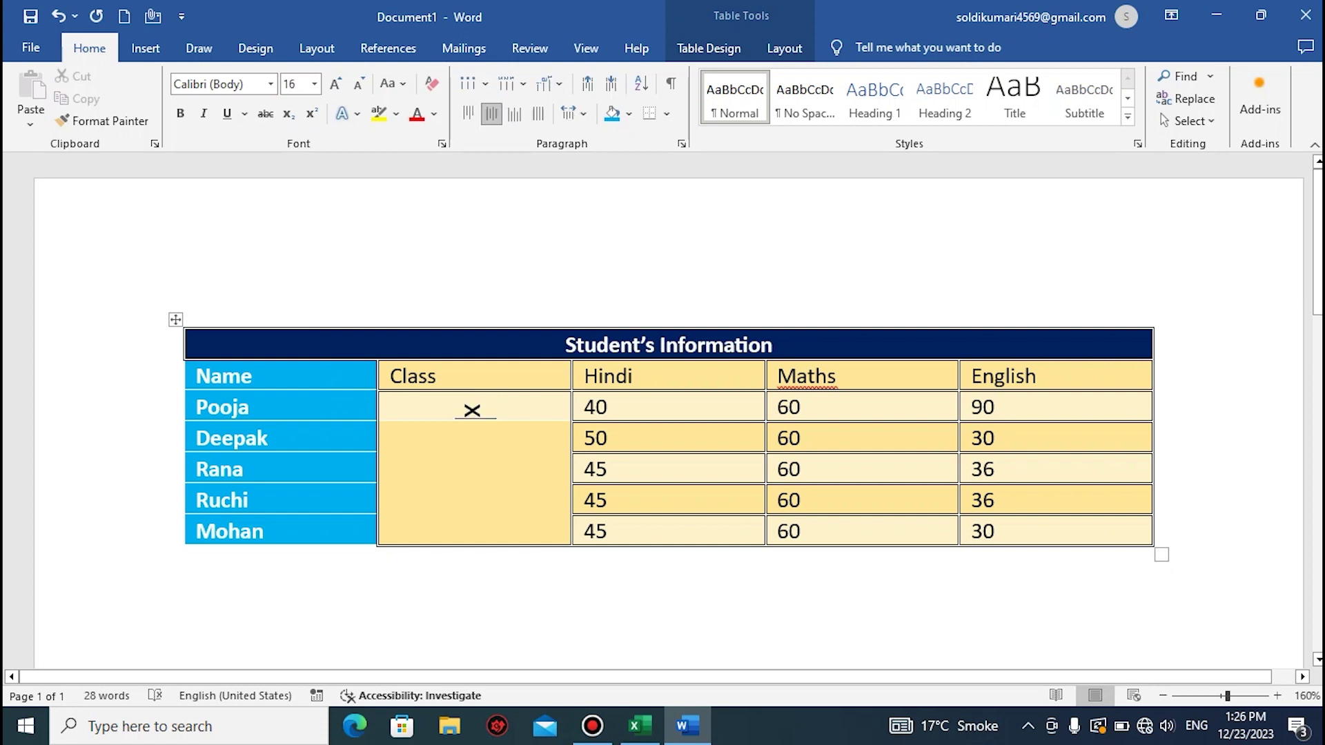
- Undo the merged Class cell's font size, width, alignment, text replacement and rotation changes, back to just after the merge
{"action": "key", "text": "ctrl+z"}
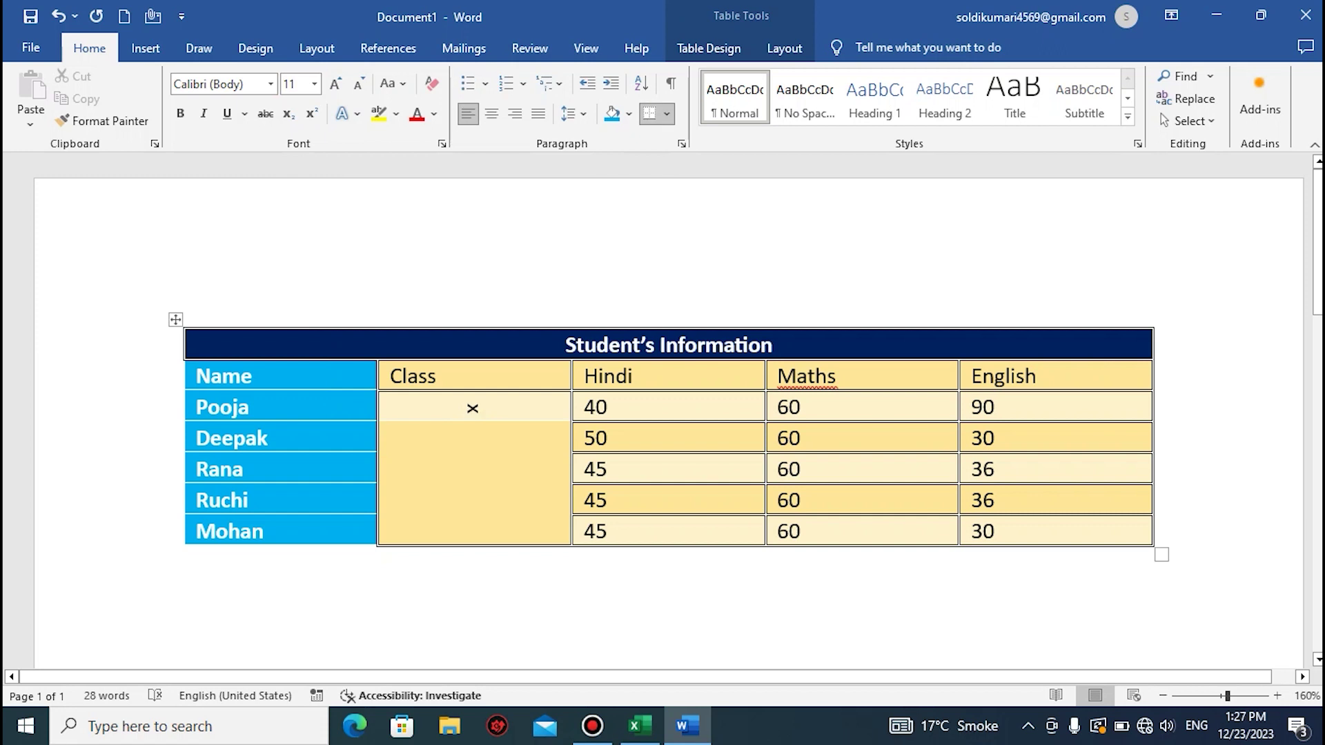
{"action": "key", "text": "ctrl+z"}
{"action": "key", "text": "ctrl+z"}
{"action": "key", "text": "ctrl+z"}
{"action": "key", "text": "ctrl+z"}
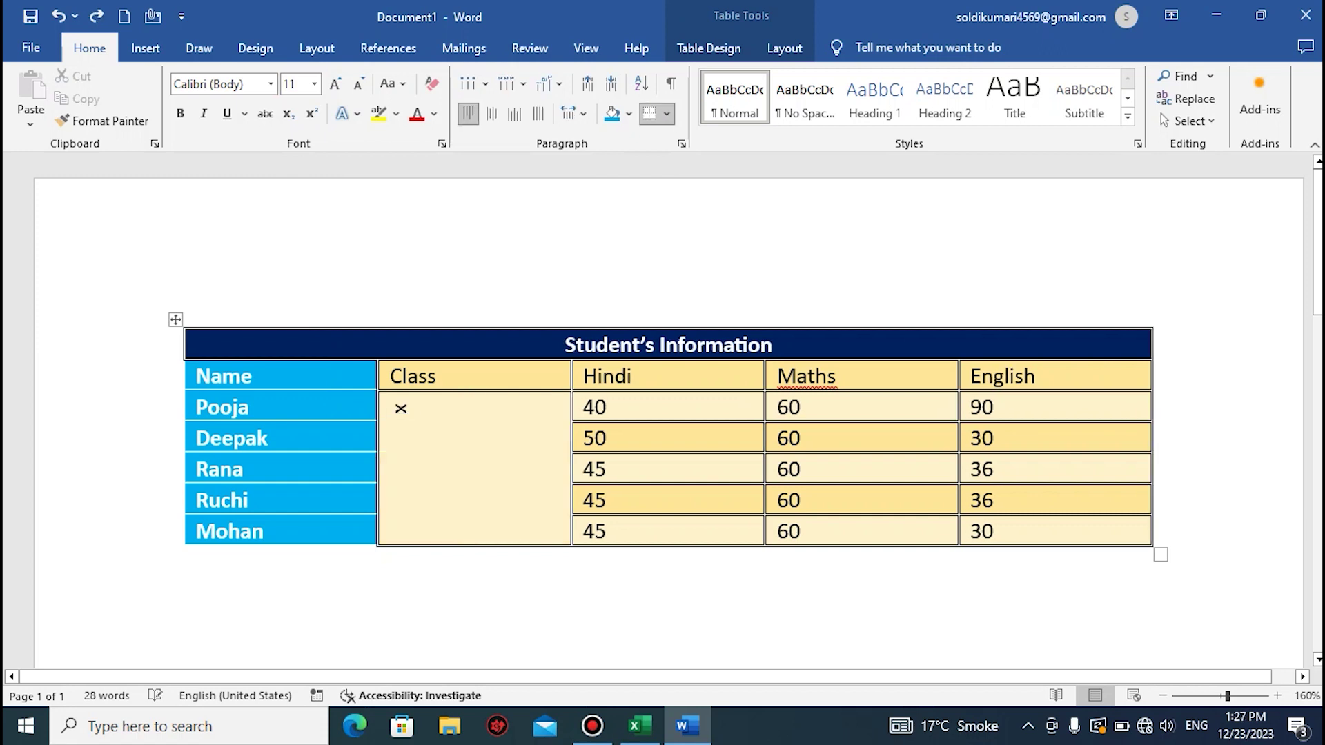
{"action": "key", "text": "ctrl+z"}
{"action": "key", "text": "ctrl+z"}
{"action": "key", "text": "ctrl+z"}
{"action": "key", "text": "ctrl+z"}
{"action": "key", "text": "ctrl+z"}
{"action": "key", "text": "ctrl+z"}
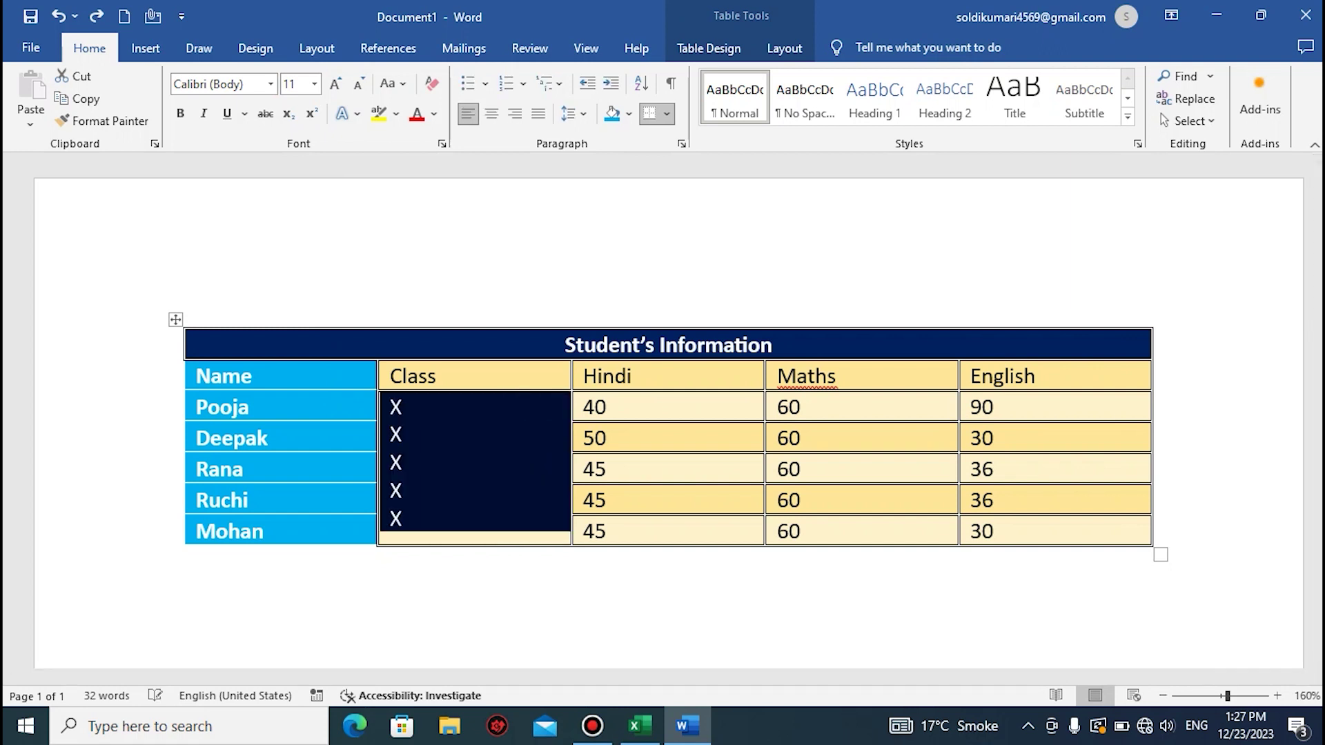
{"action": "left_click", "coordinate": [605, 438]}
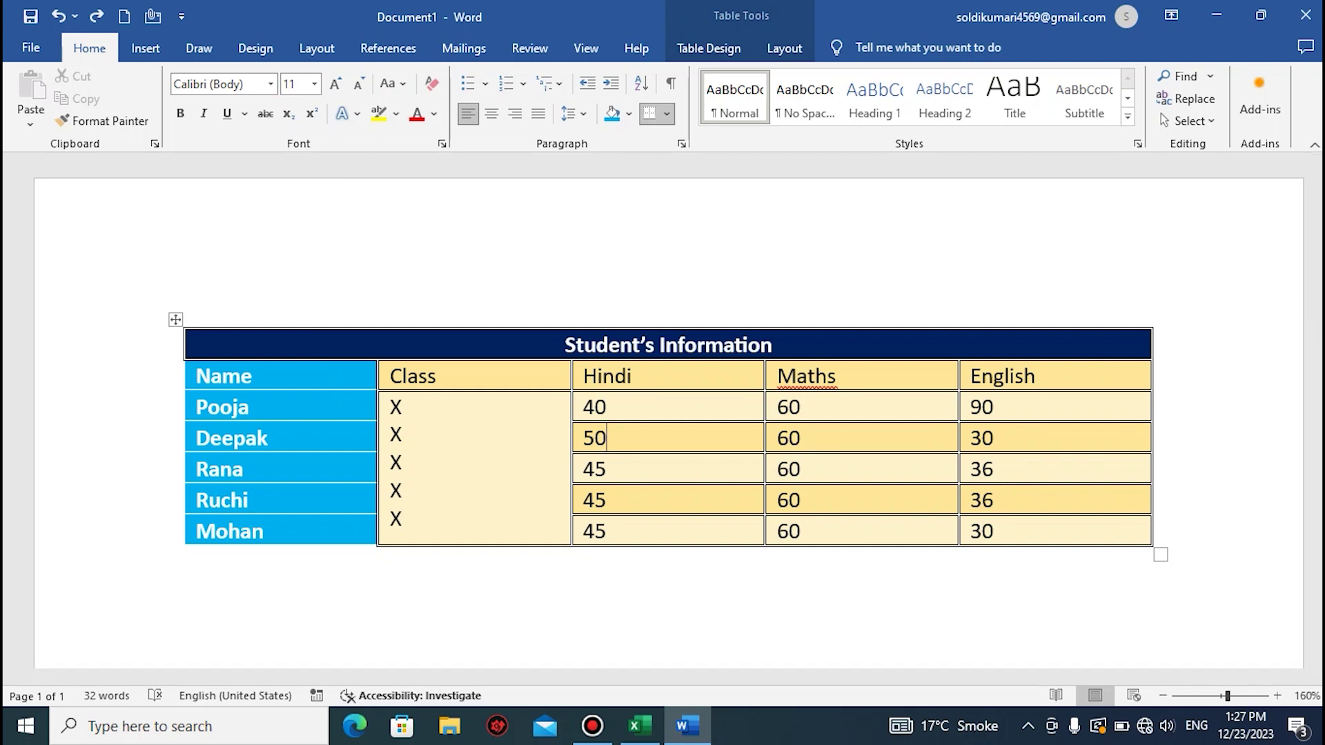
{"action": "left_click", "coordinate": [784, 48]}
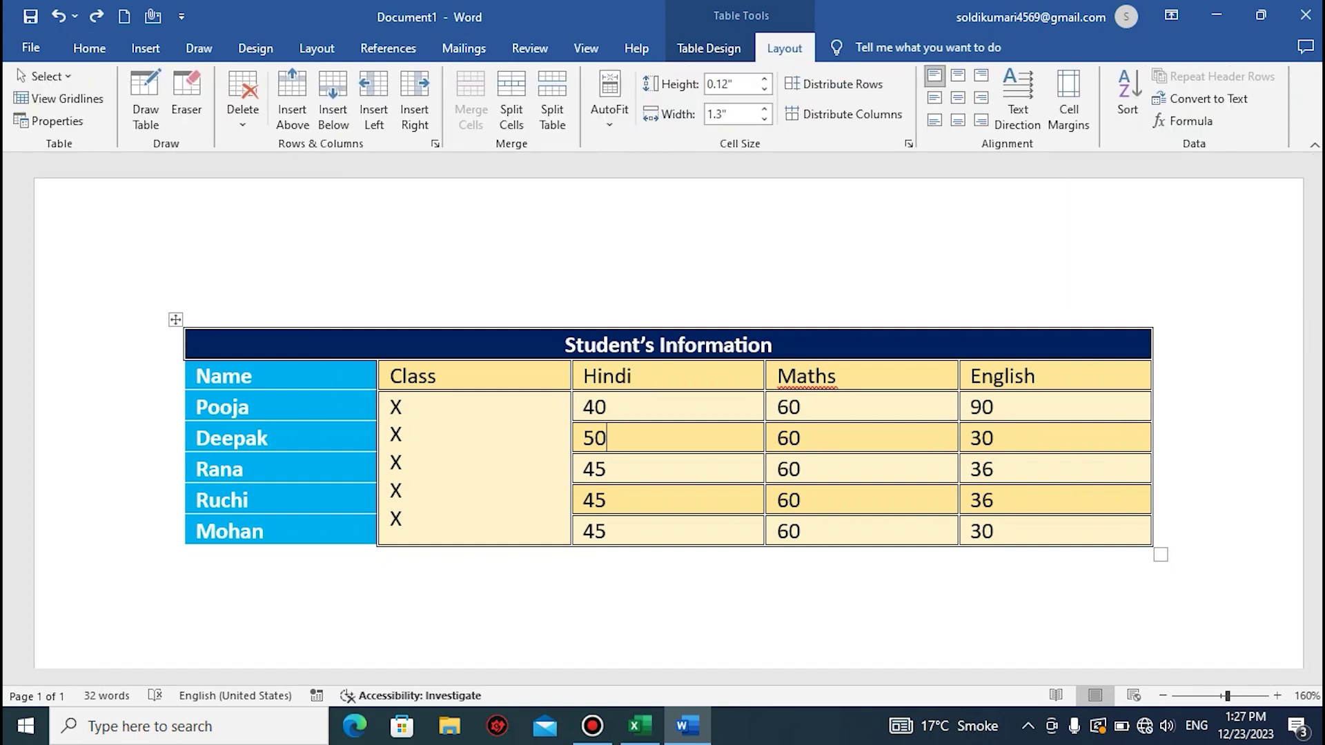
{"action": "left_click", "coordinate": [709, 47]}
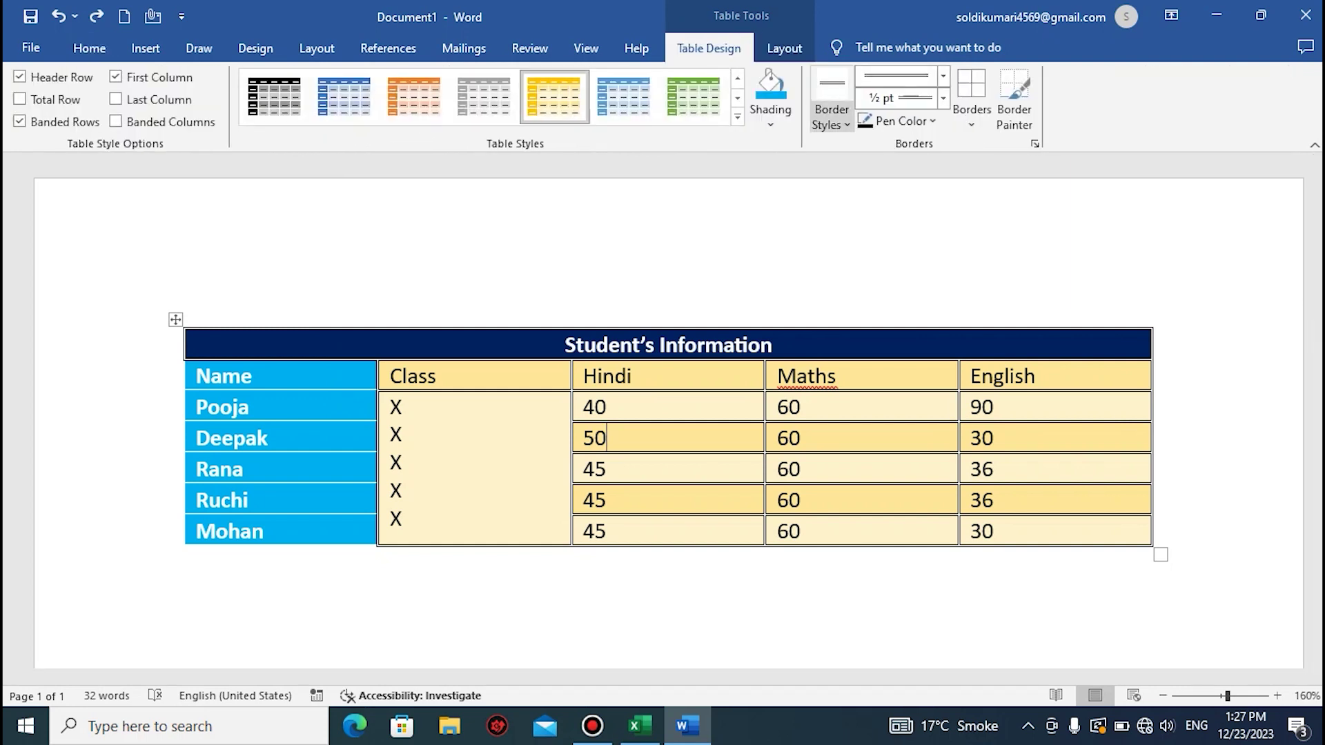
{"action": "left_click", "coordinate": [971, 123]}
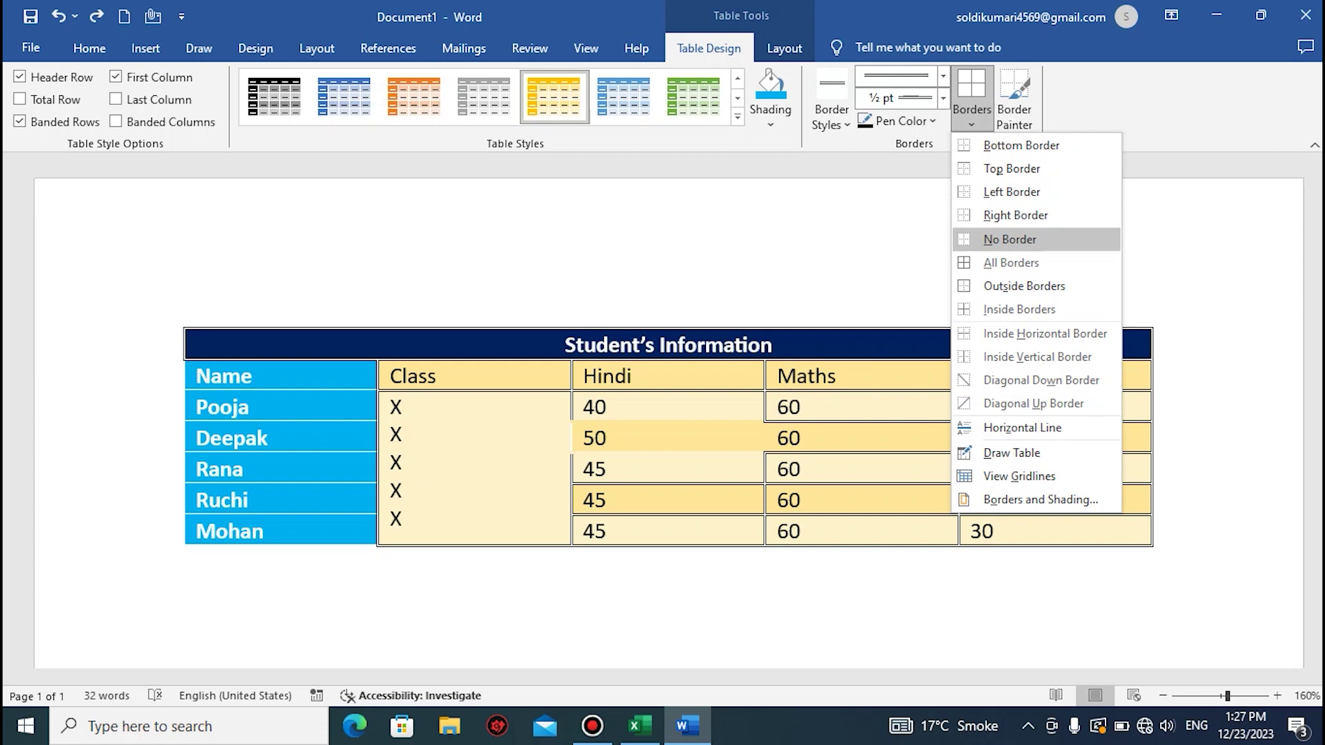
{"action": "key", "text": "Escape"}
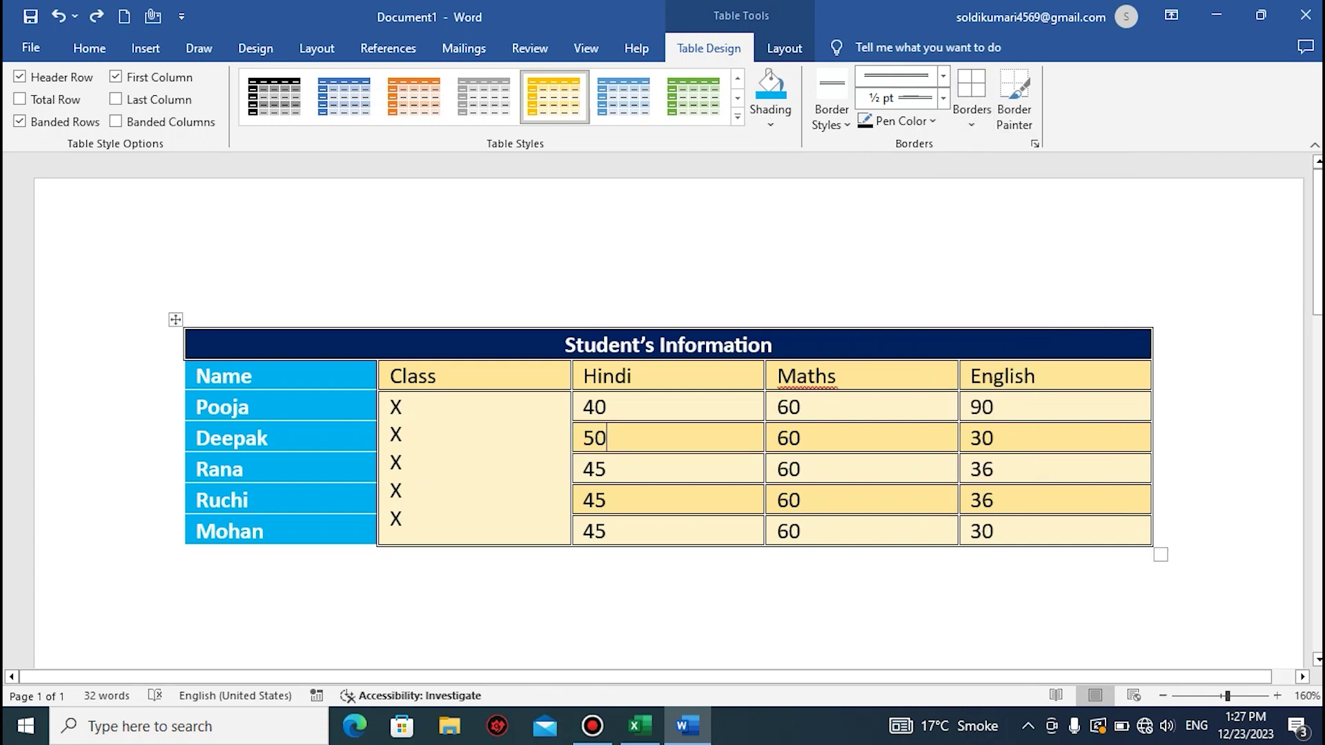